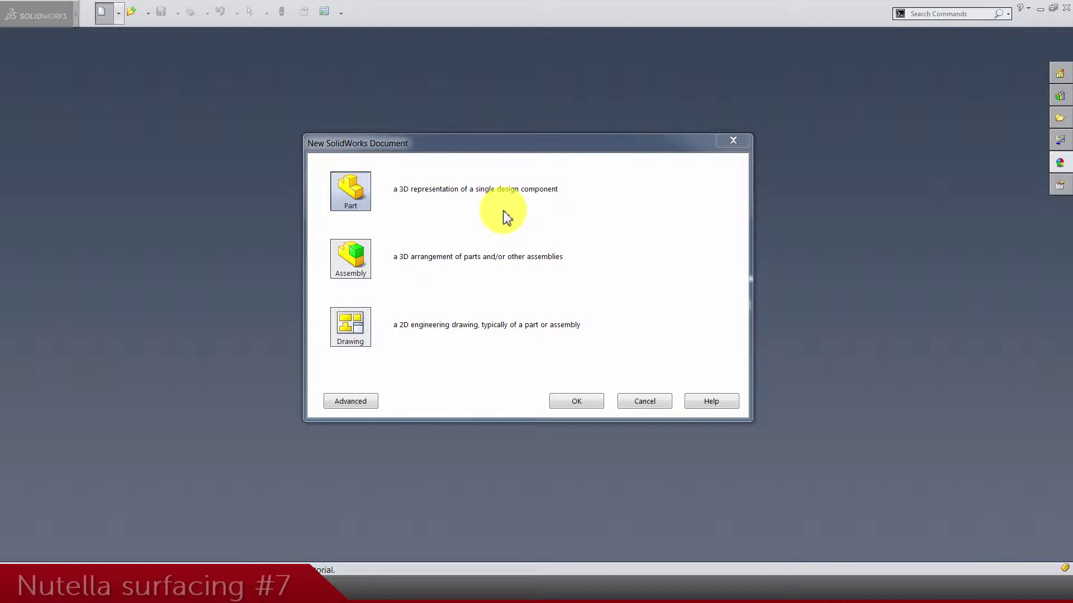
Create a new part and start a sketch on the Top Plane.
click(585, 144)
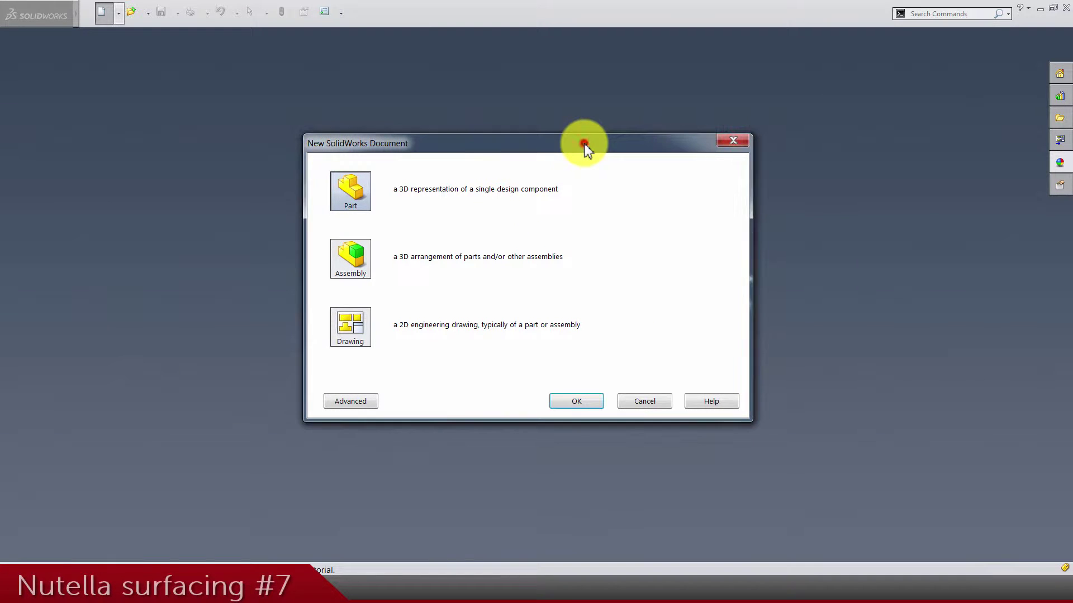
click(579, 401)
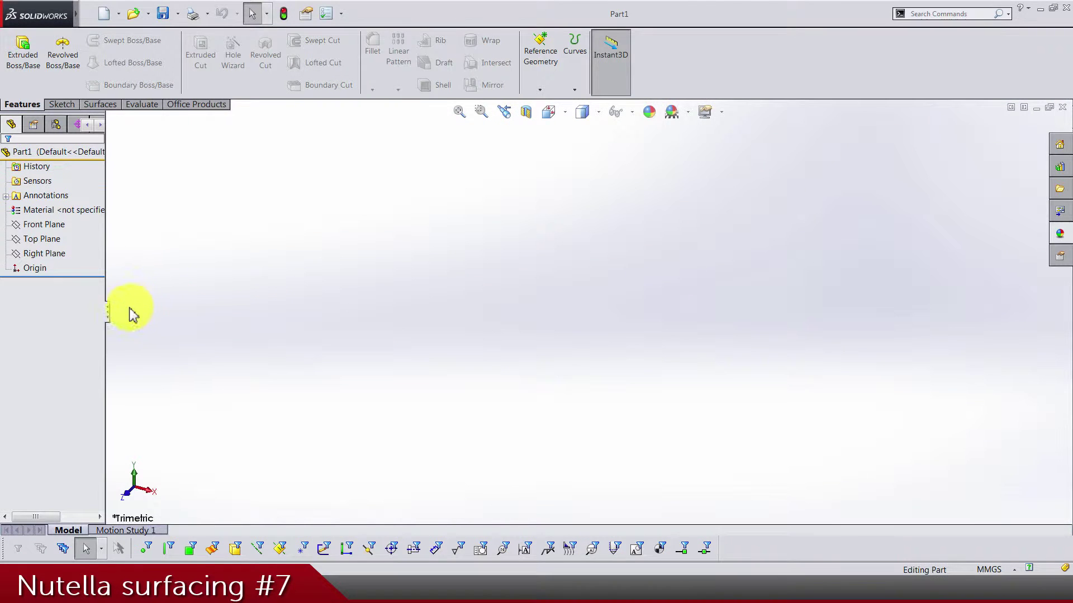
drag(108, 318, 146, 316)
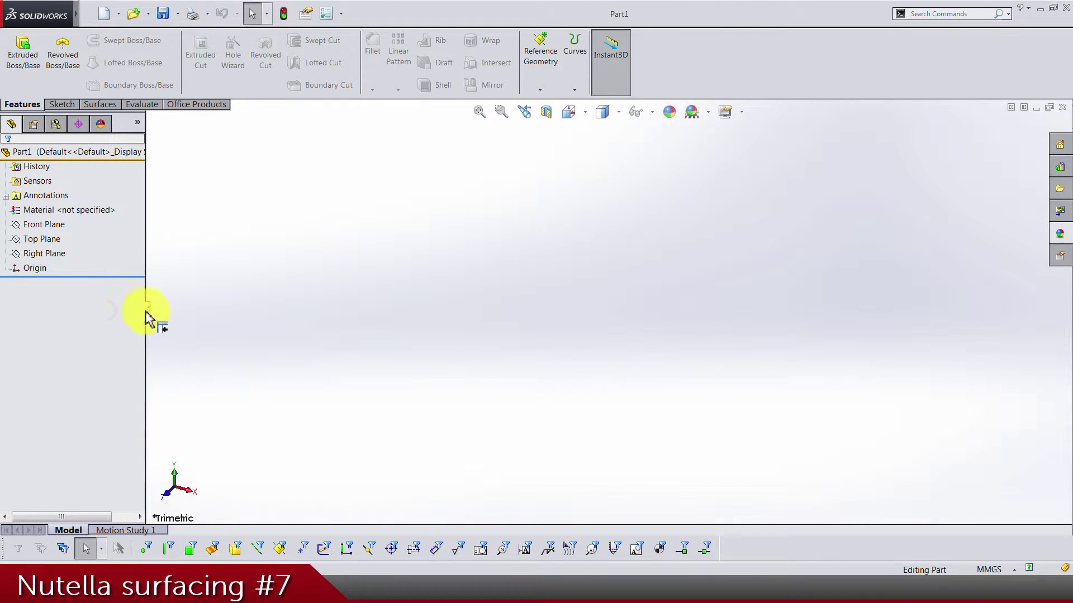
right_click(36, 239)
click(50, 225)
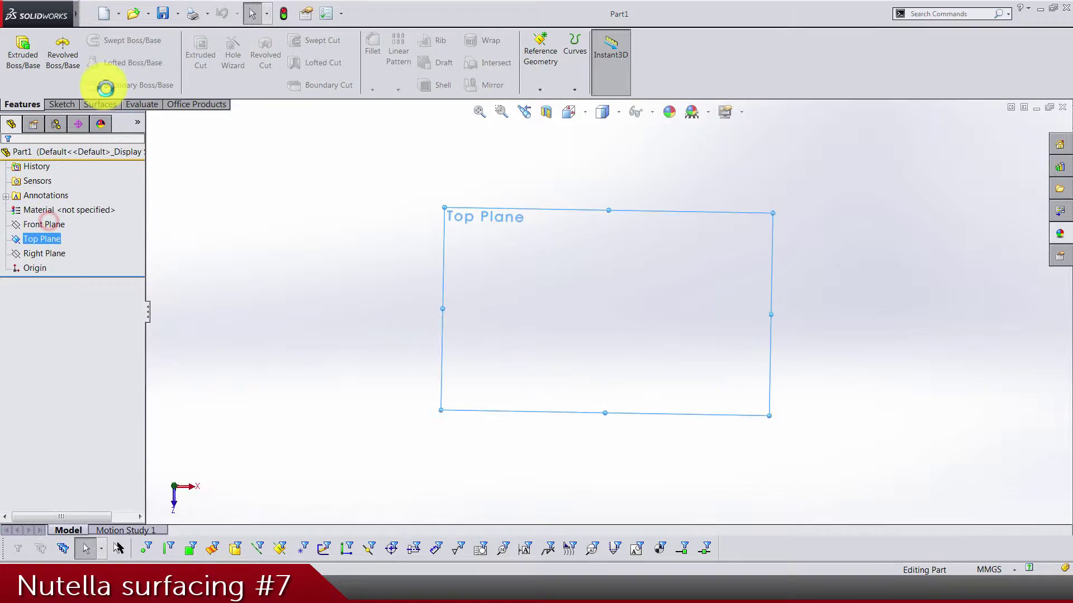
Draw two concentric circles centred on the origin, the second one larger.
click(113, 41)
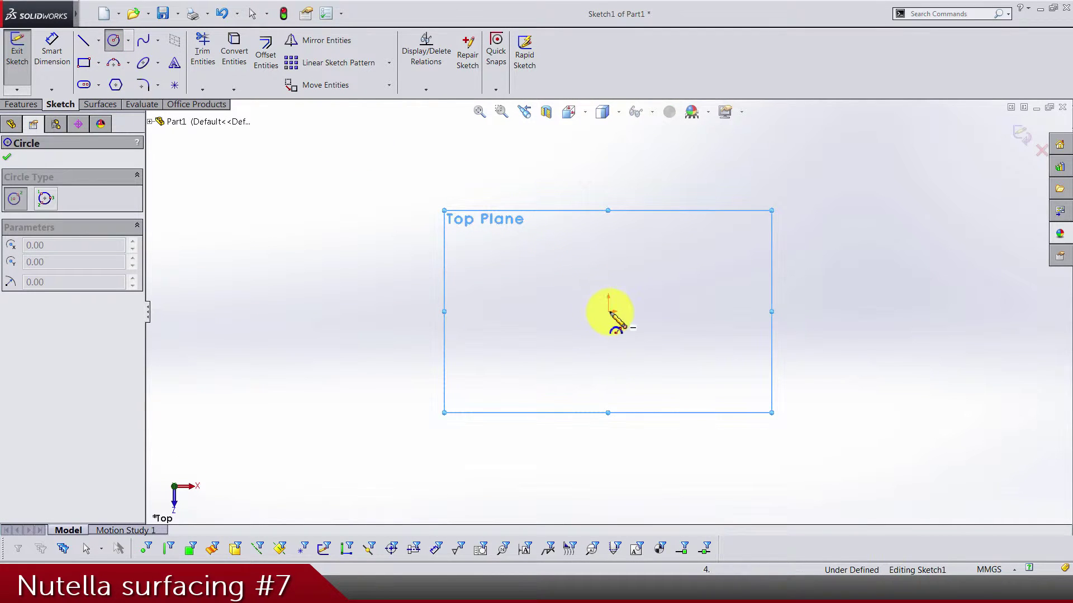
click(608, 311)
click(463, 311)
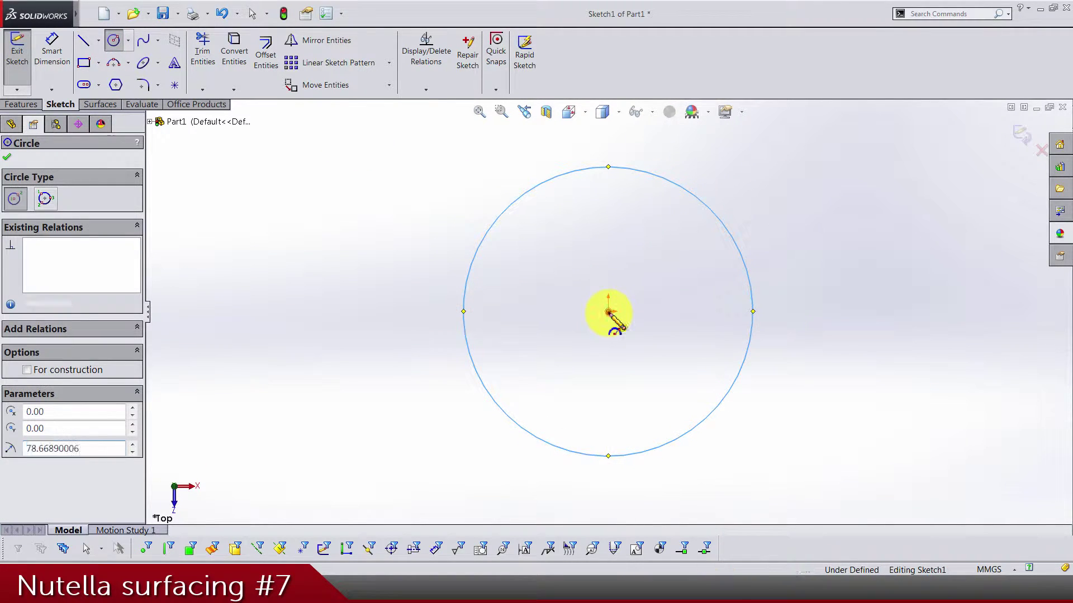
click(608, 311)
click(414, 347)
Dimension the inner circle to 82 mm diameter and the gap to the outer circle to 1.75 mm.
click(62, 55)
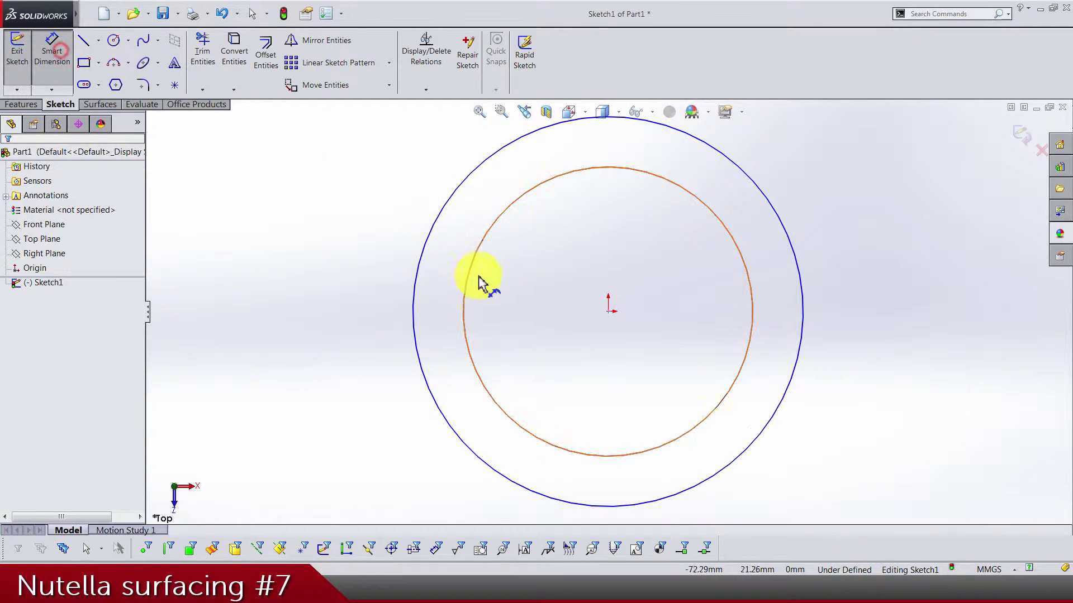
click(463, 291)
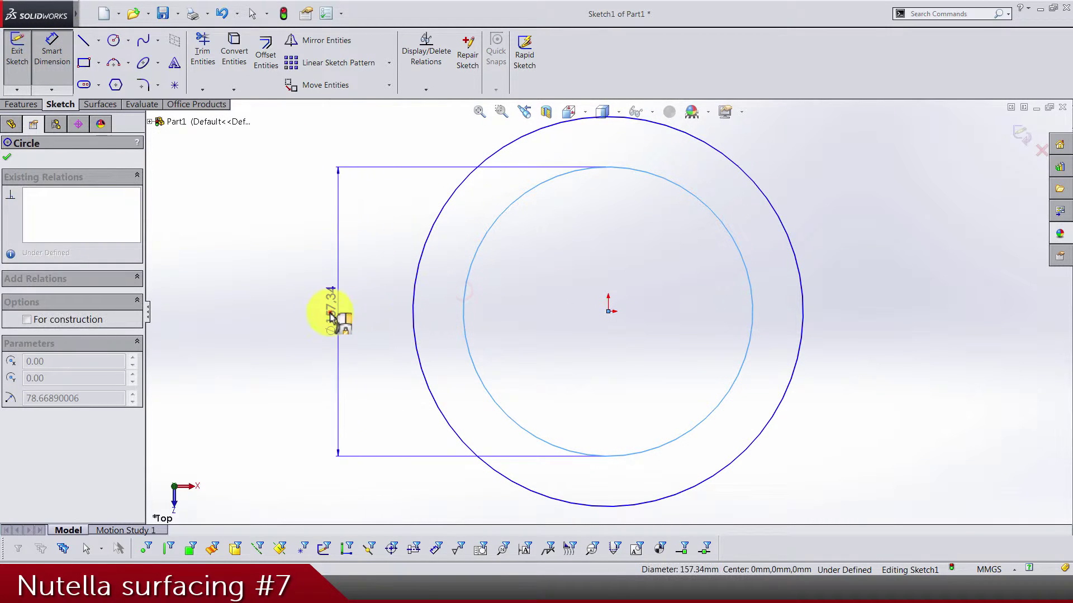
click(334, 313)
text(82)
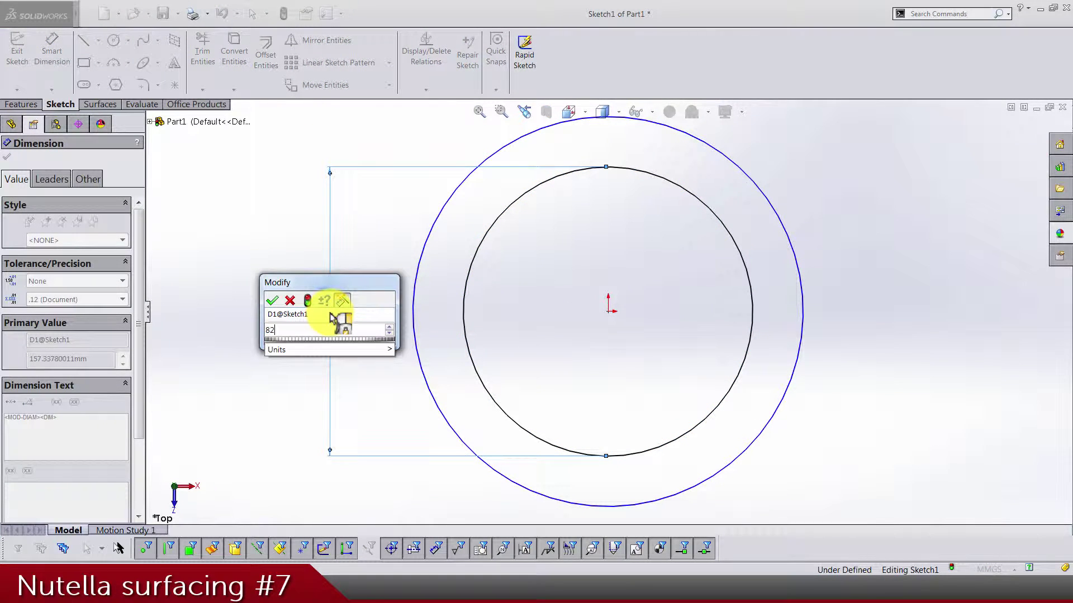
key(Return)
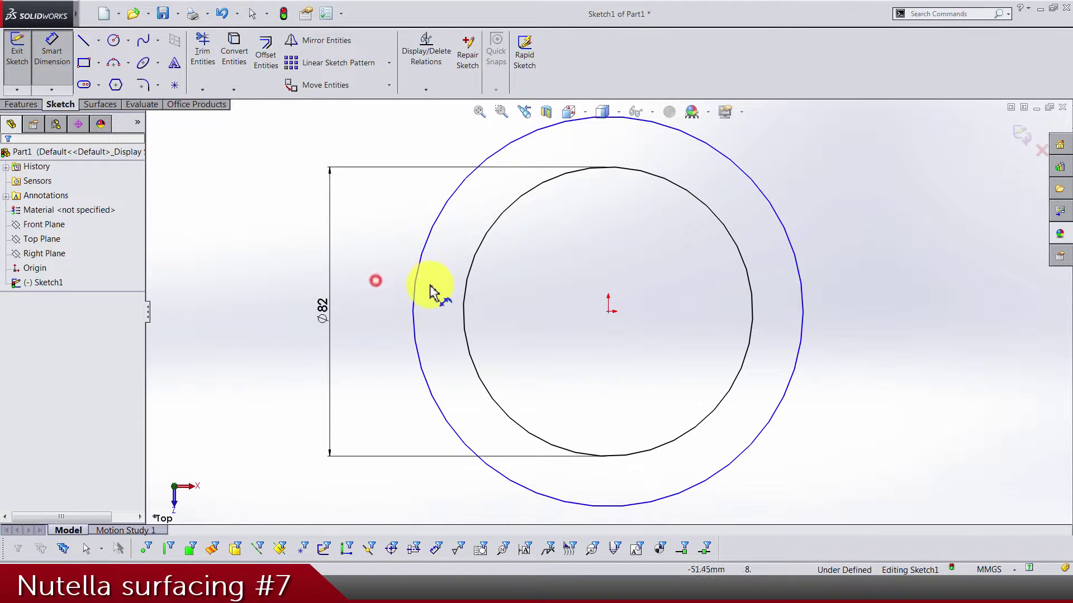
click(418, 297)
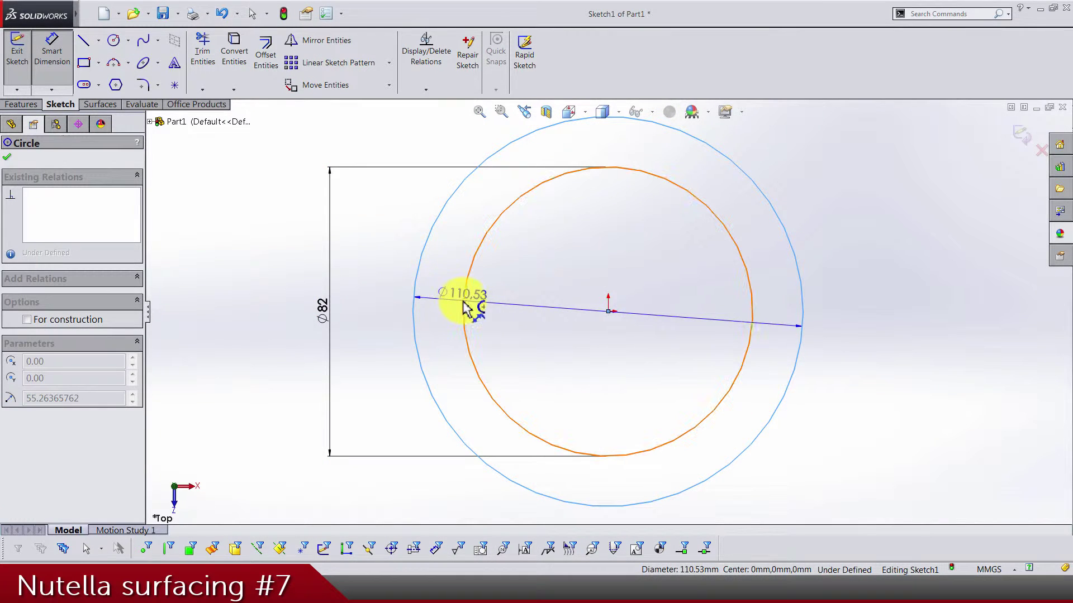
click(465, 302)
click(388, 246)
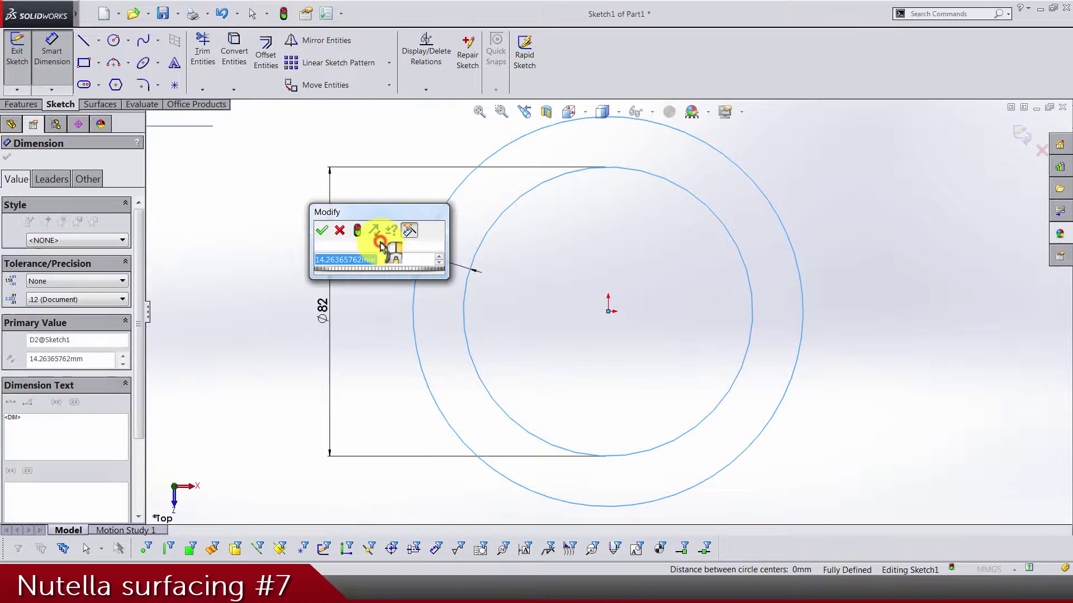
text(1.75)
key(Return)
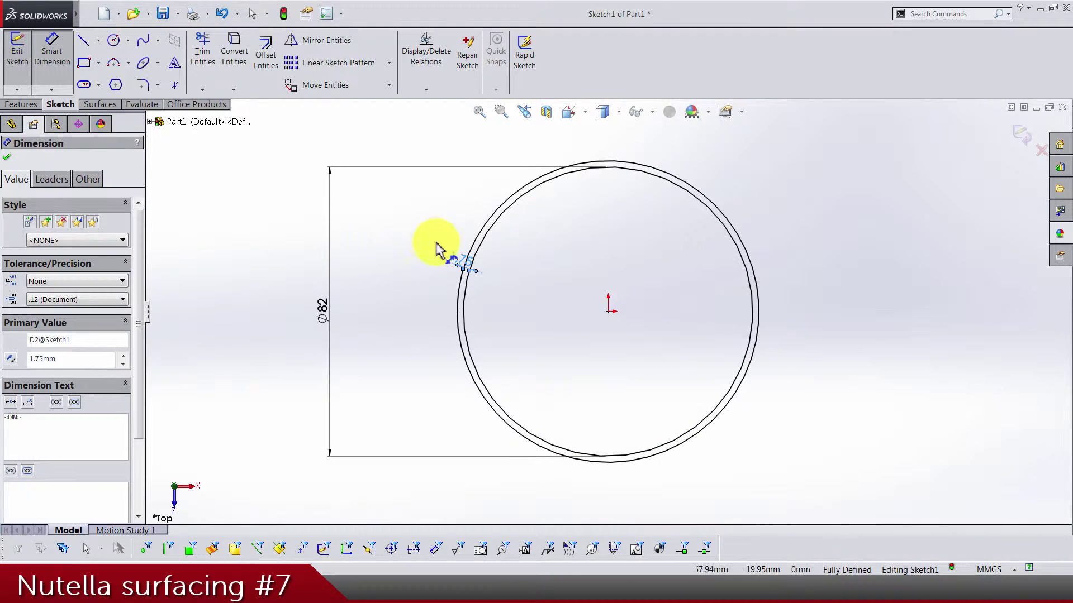
click(412, 278)
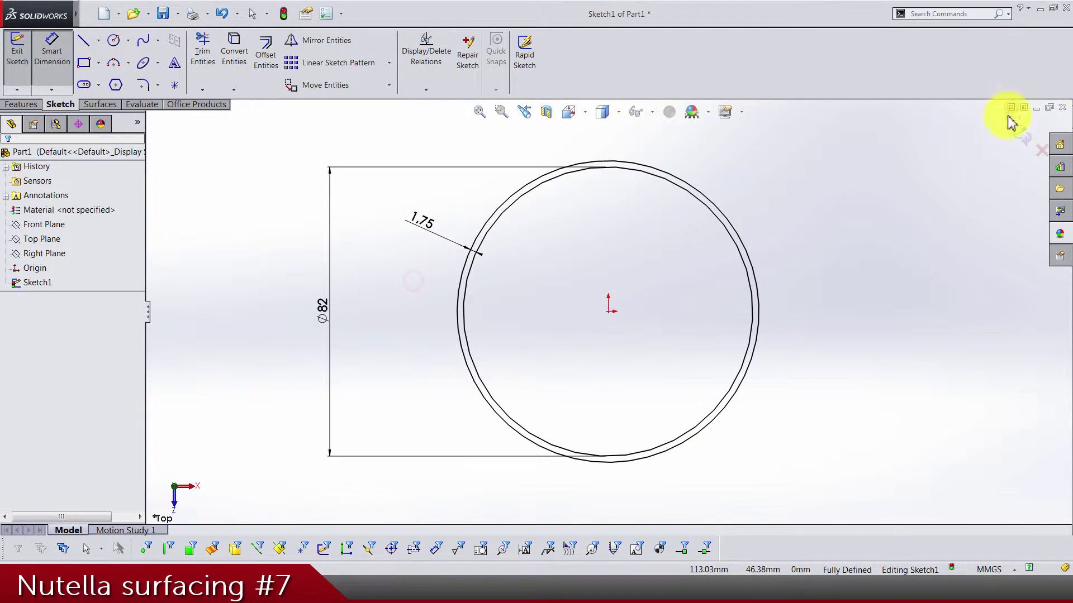
Extrude the ring sketch 12 mm tall.
click(1022, 135)
click(25, 50)
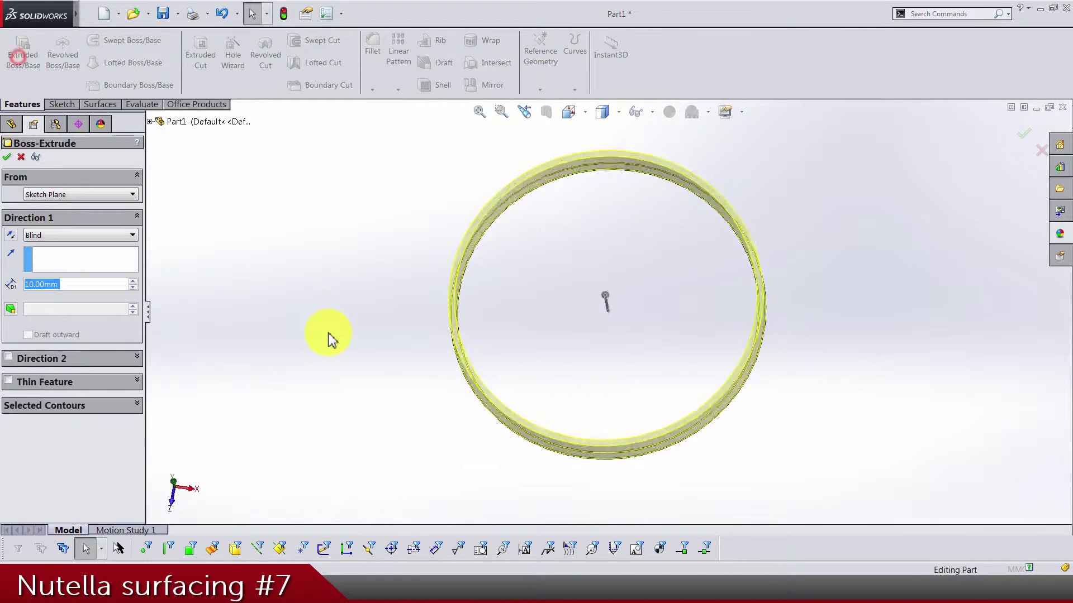
text(12)
key(Return)
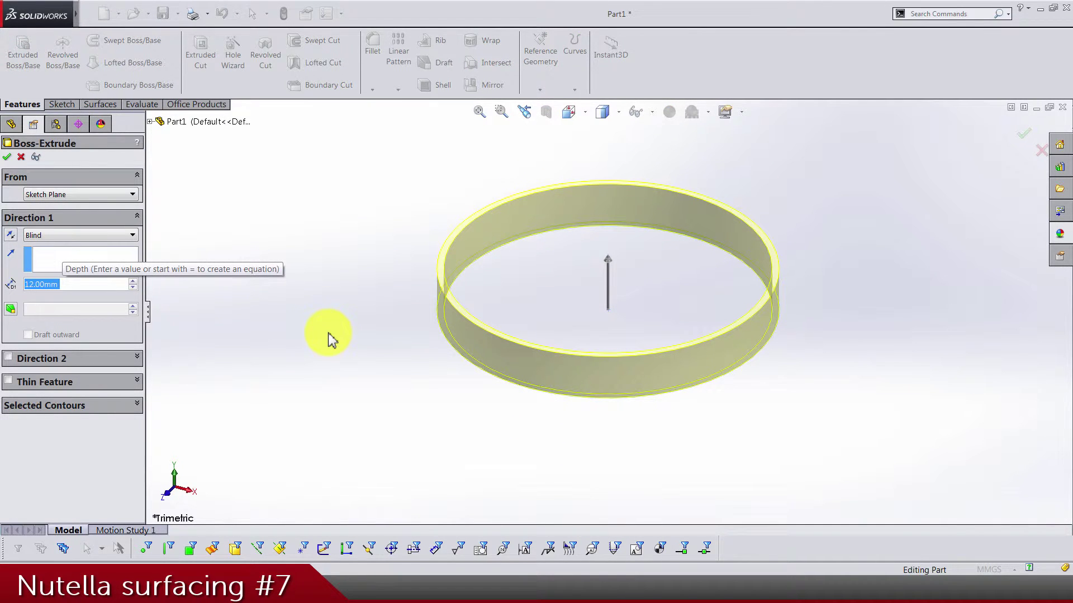
right_click(338, 347)
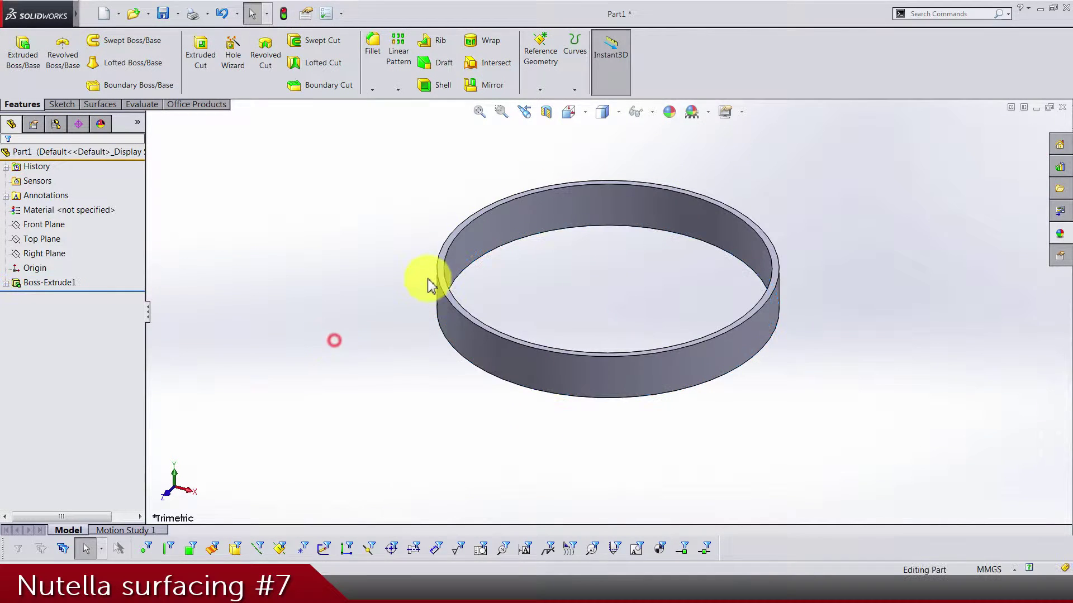
Convert the ring face outline into a sketch and extrude it 5 mm as a solid cap.
scroll(436, 268, down, 5)
right_click(441, 254)
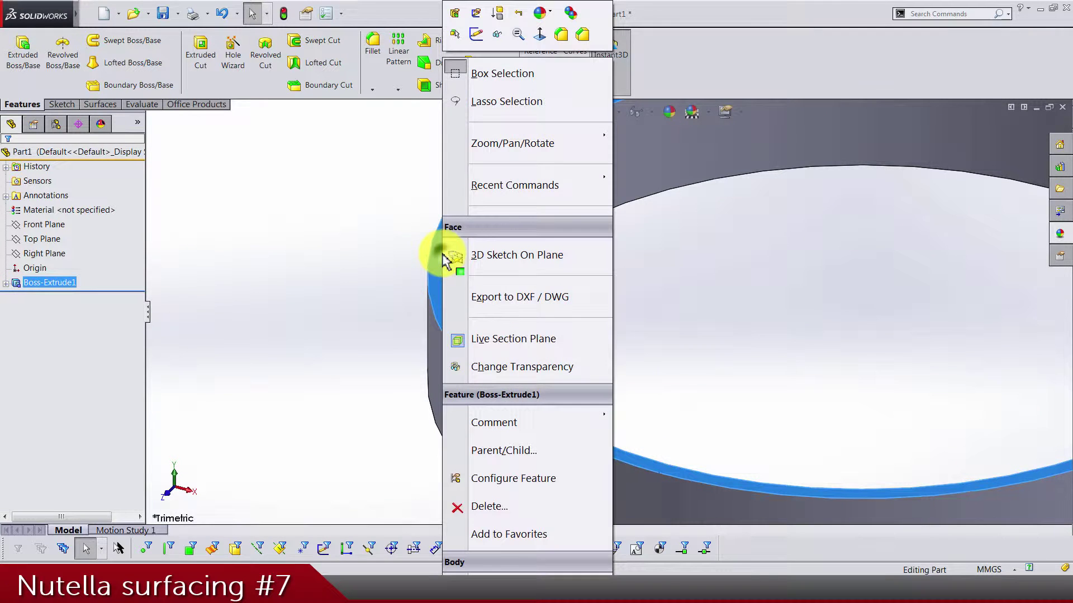
click(478, 41)
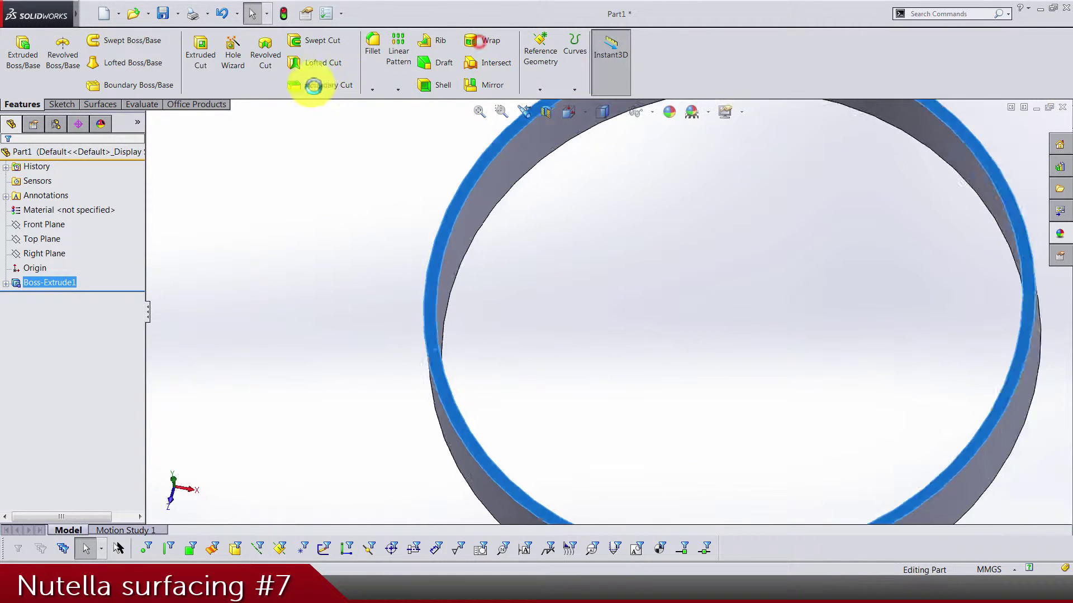
click(234, 60)
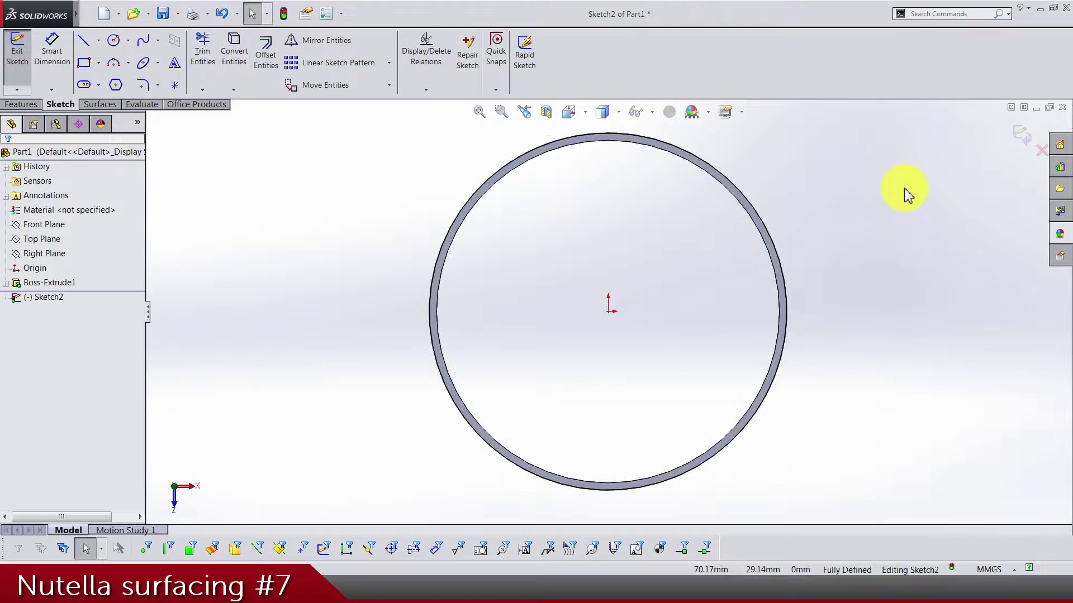
right_drag(578, 211, 426, 211)
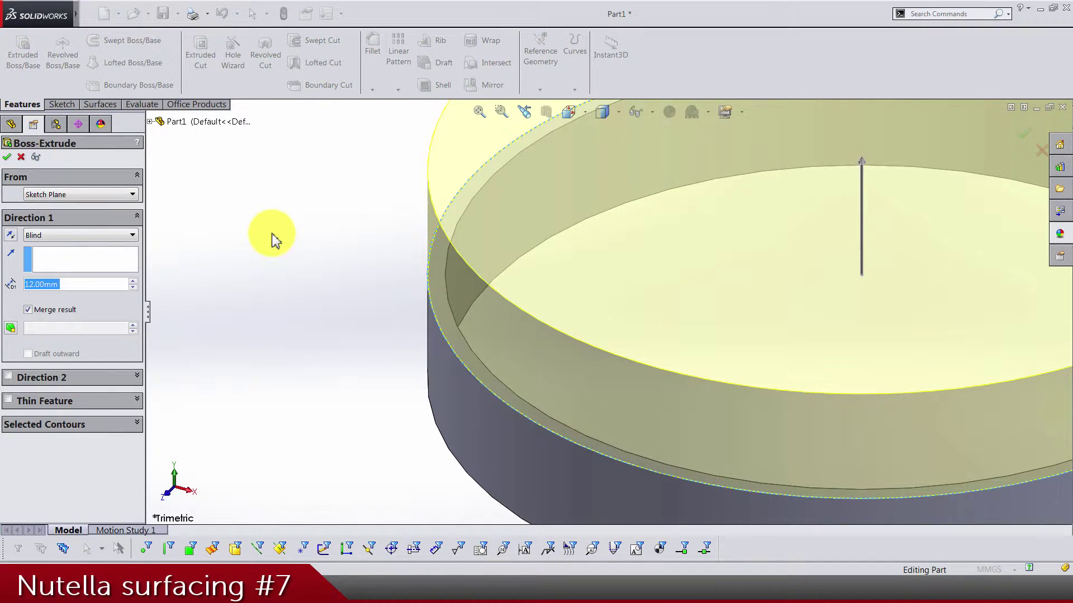
text(5)
key(Return)
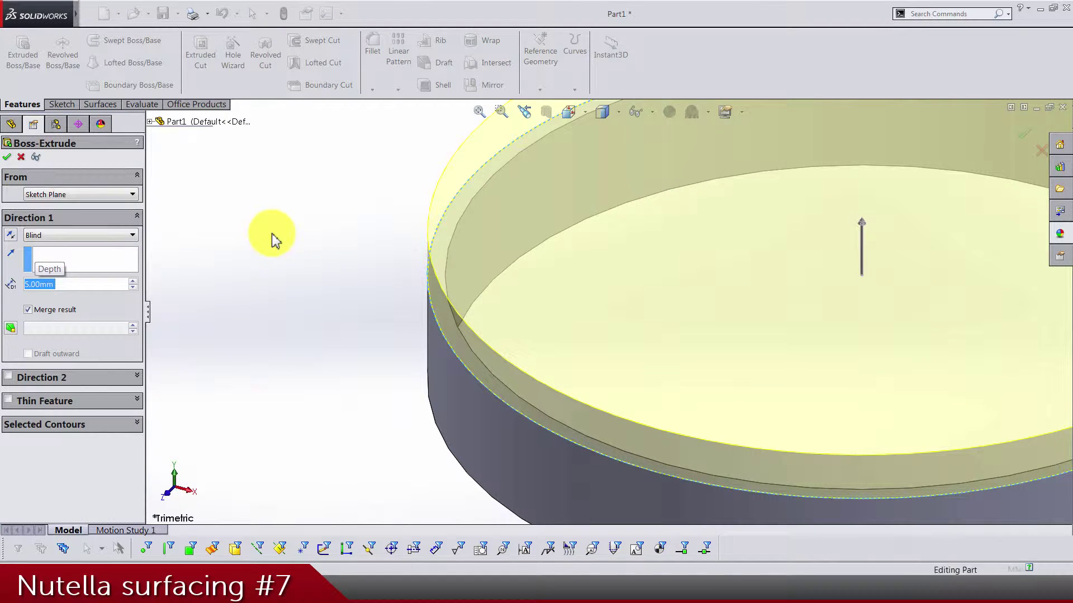
key(Return)
key(f)
scroll(719, 287, down, 4)
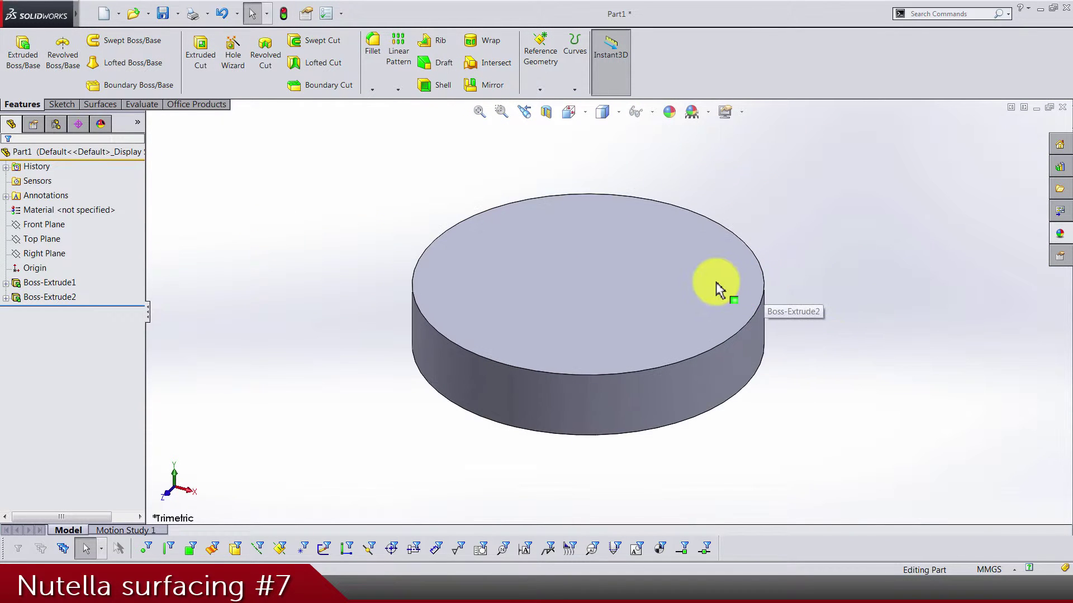
Save the part to the Desktop as Lid.
key(ctrl+s)
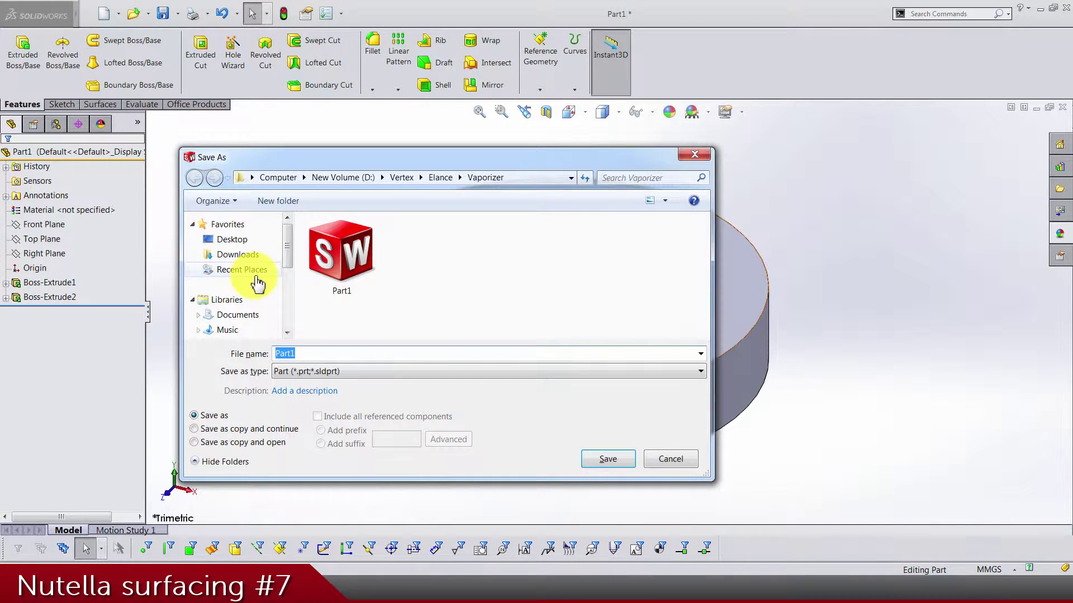
click(247, 238)
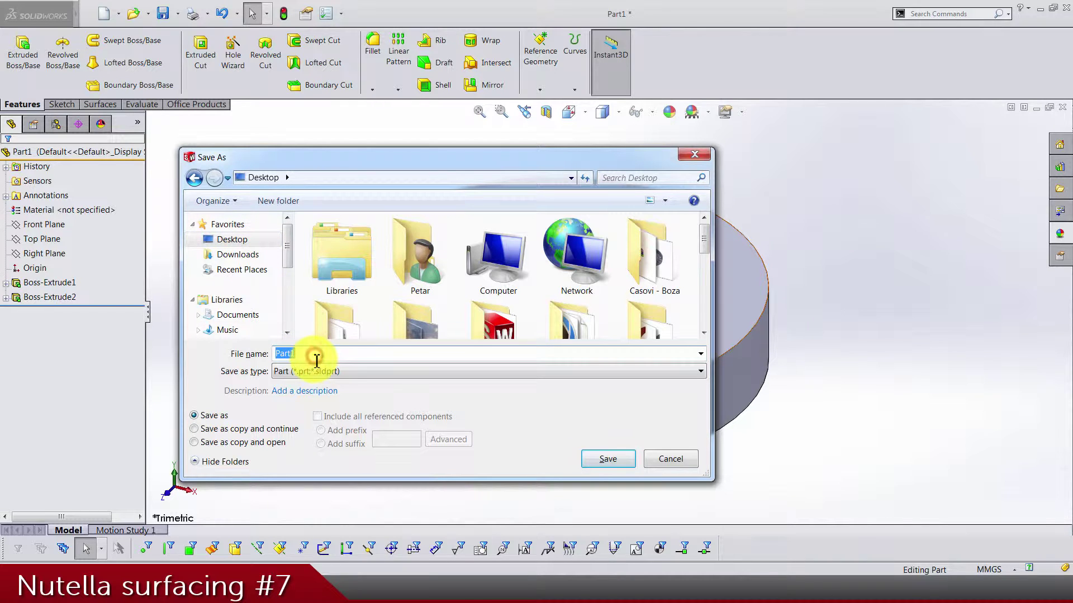
text(Lid)
key(Return)
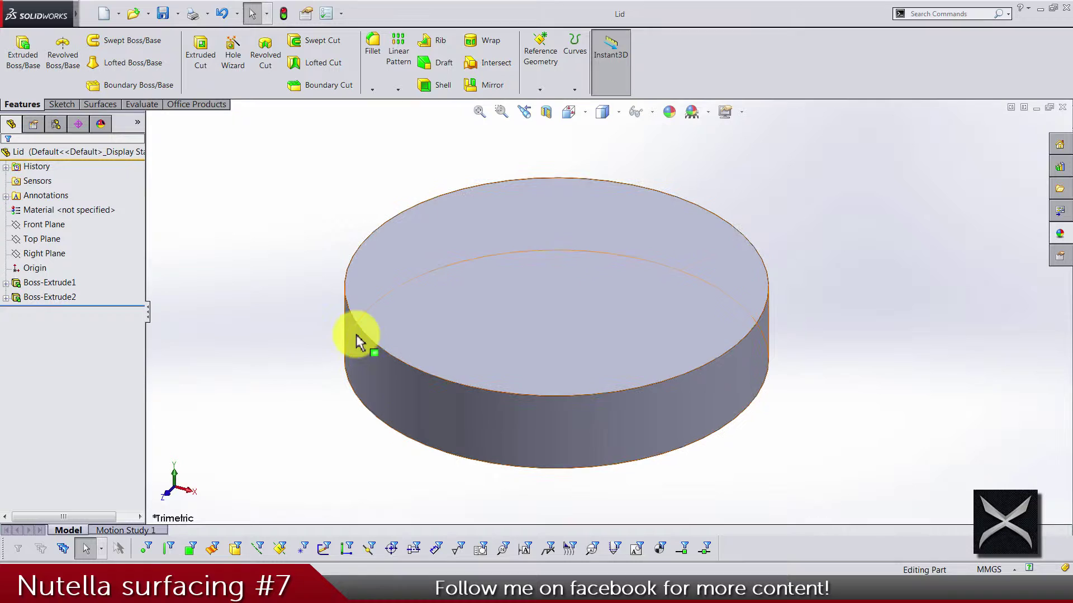
Sketch on the top face an edge circle offset 1.25 mm inward, then exit the sketch.
right_click(390, 277)
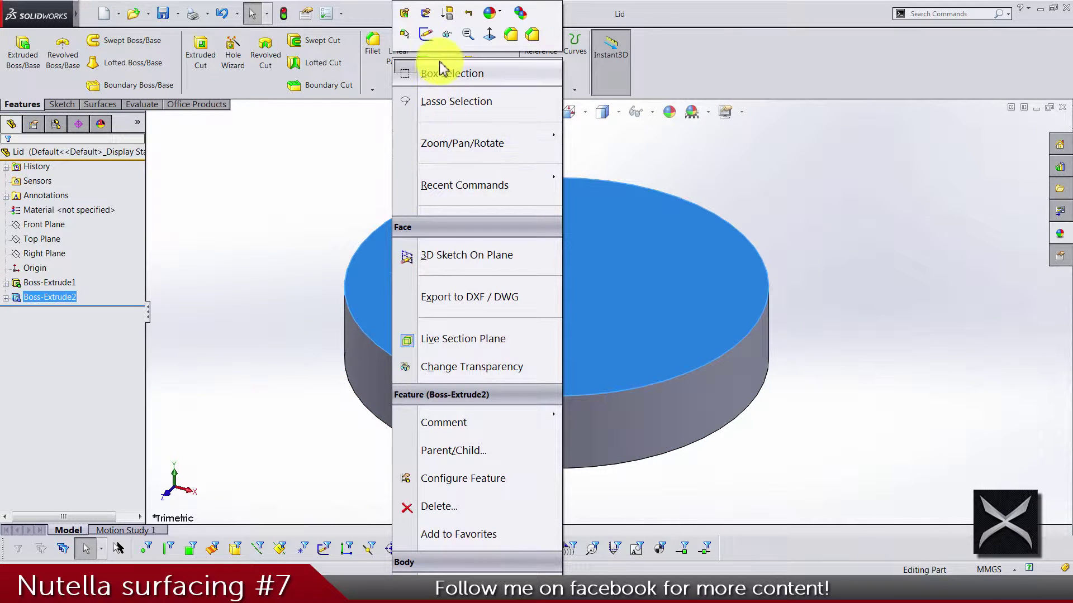
click(425, 35)
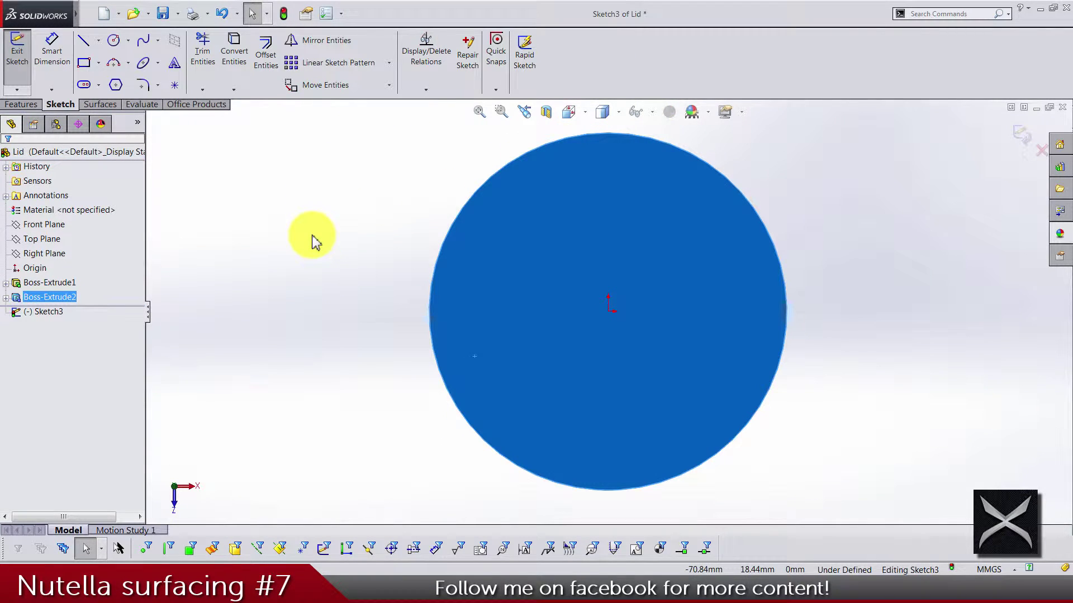
click(267, 64)
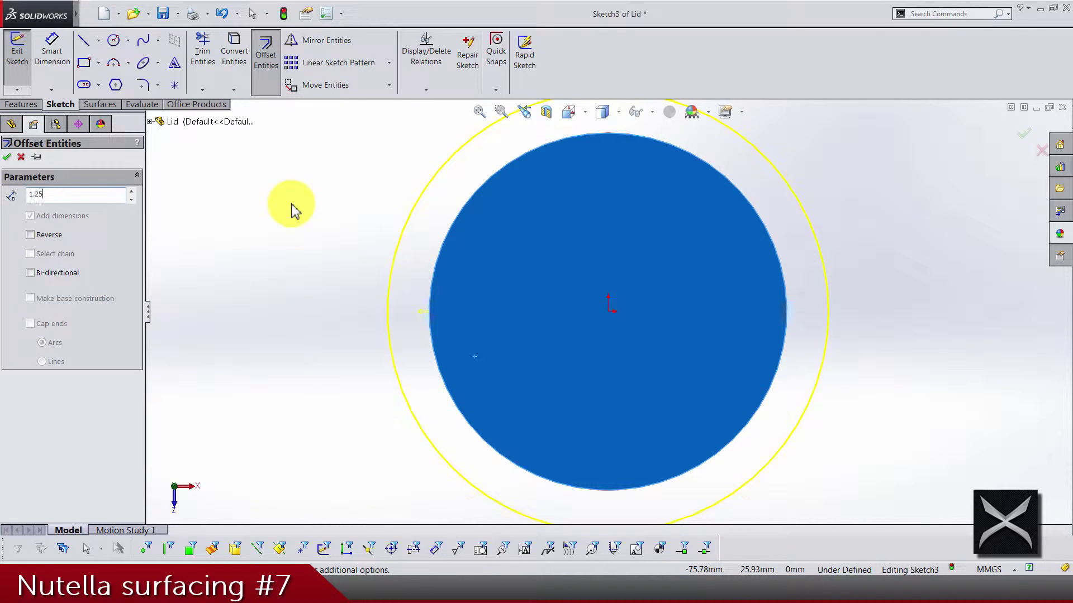
text(1.25)
click(48, 235)
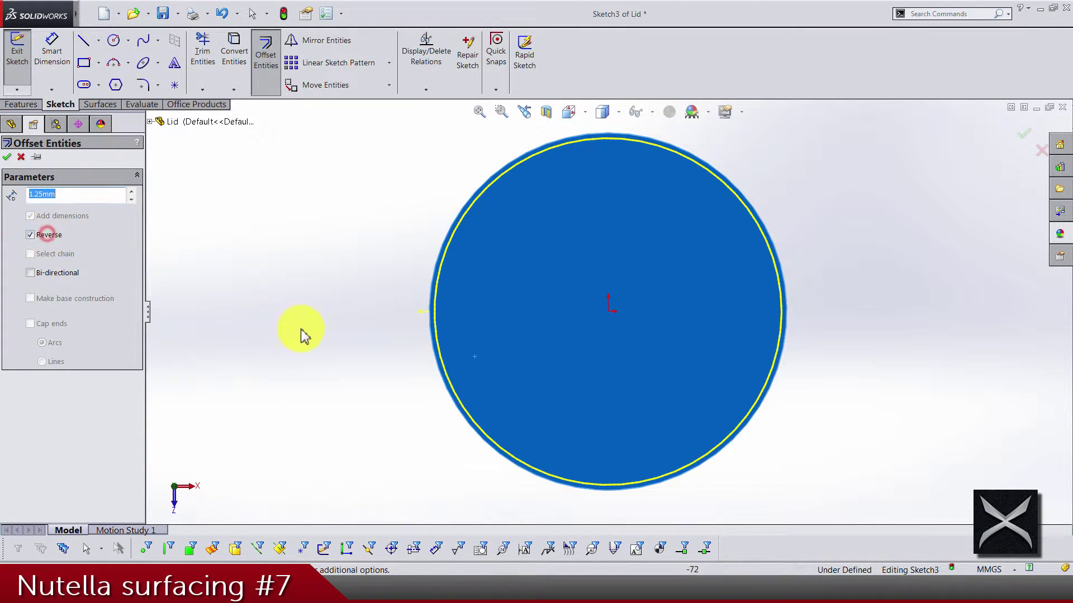
key(Return)
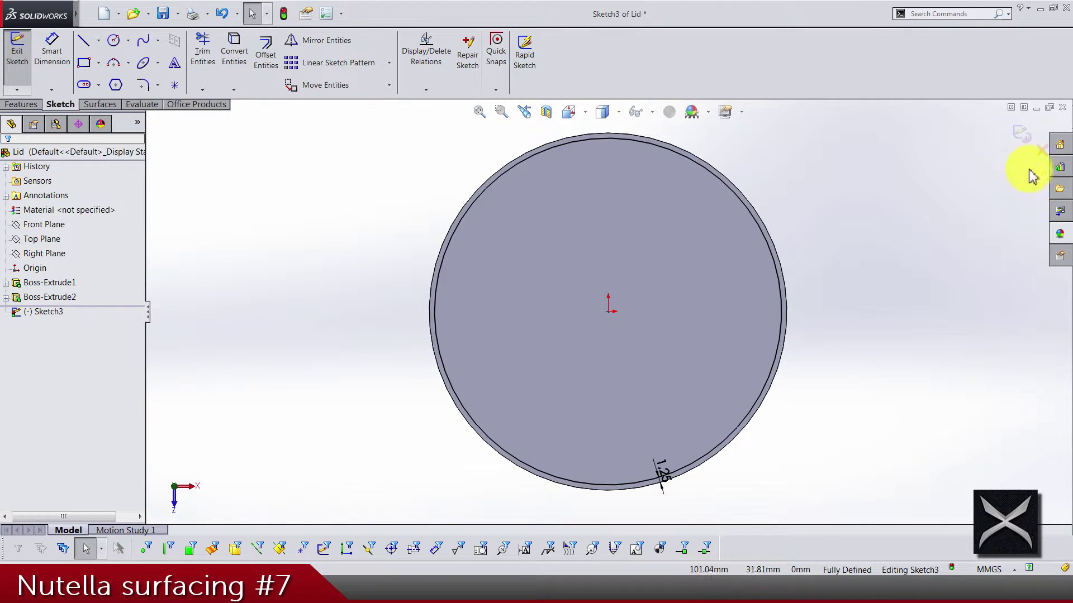
click(1021, 139)
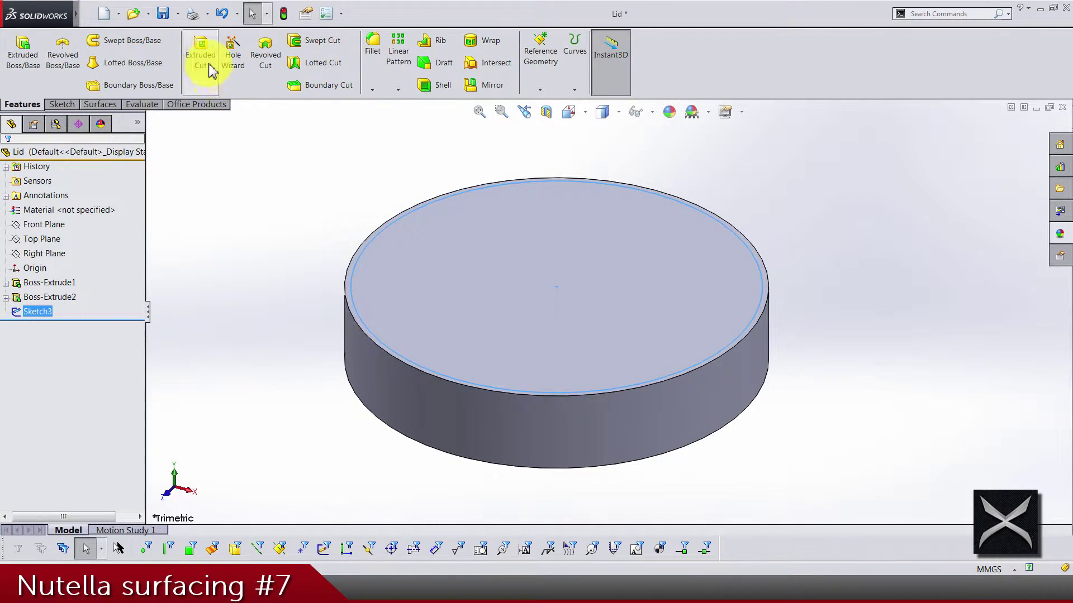
Set up an extruded cut from the offset sketch, 3 mm deep with a 20° draft.
click(207, 53)
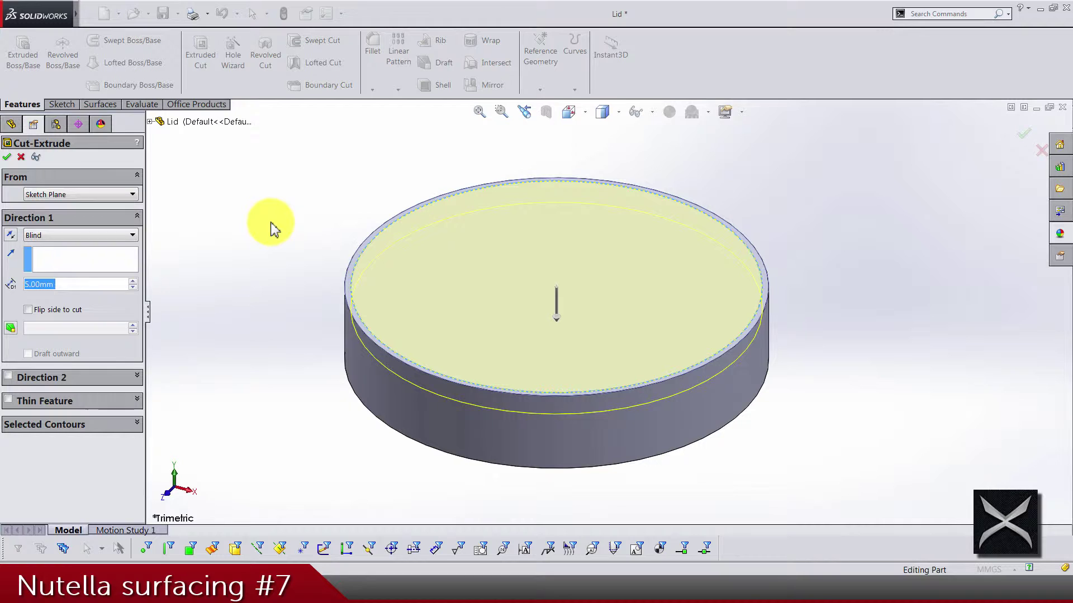
text(3)
key(Return)
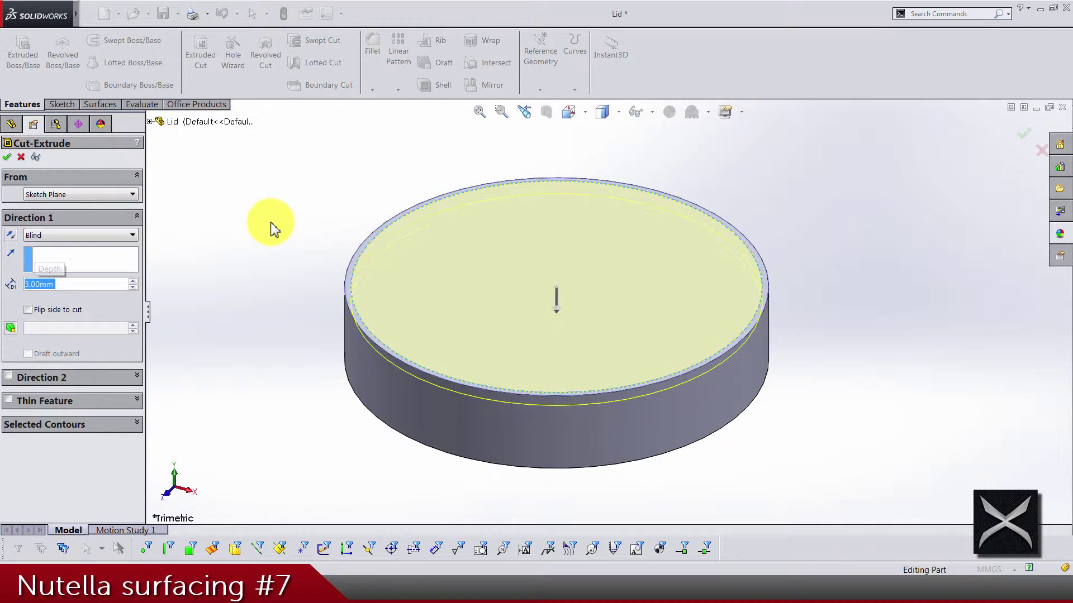
click(10, 329)
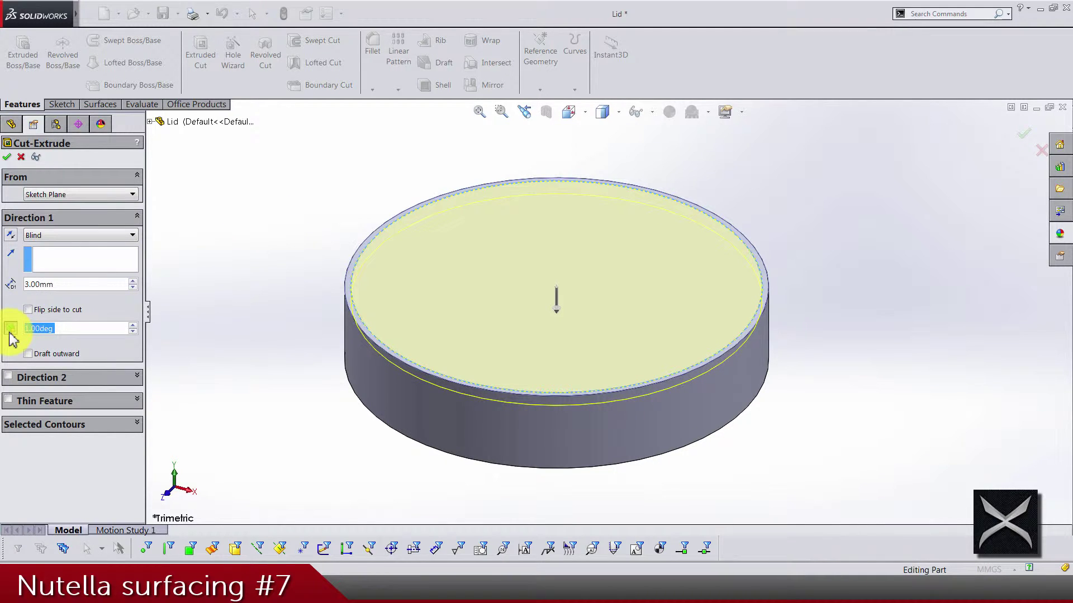
text(20)
key(Return)
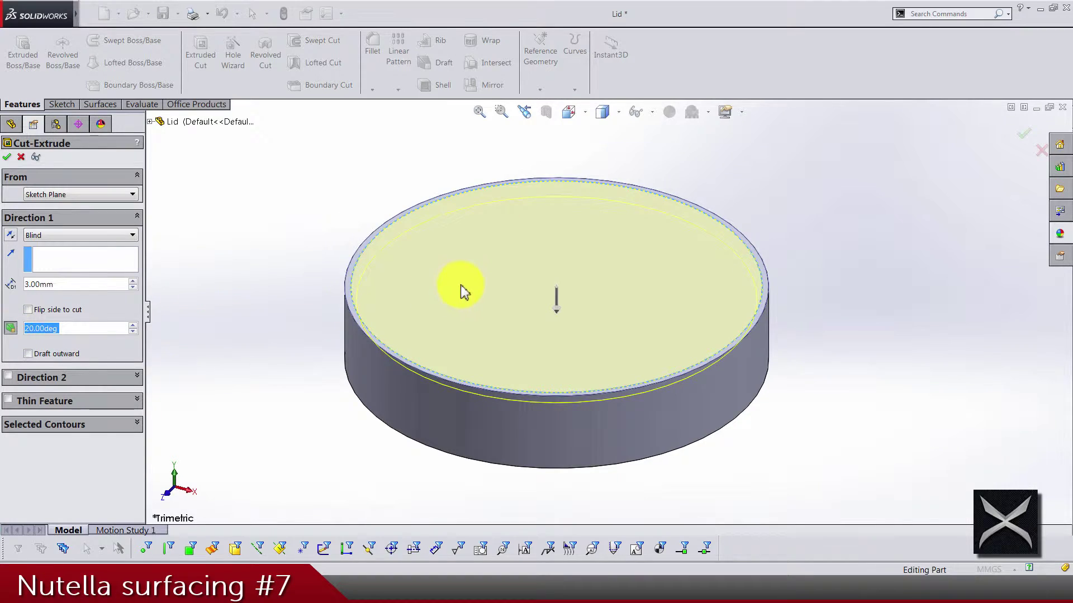
Check the drafted cut preview, confirm it, and view the recessed top with its raised rim.
scroll(447, 291, down, 3)
middle_drag(435, 294, 469, 289)
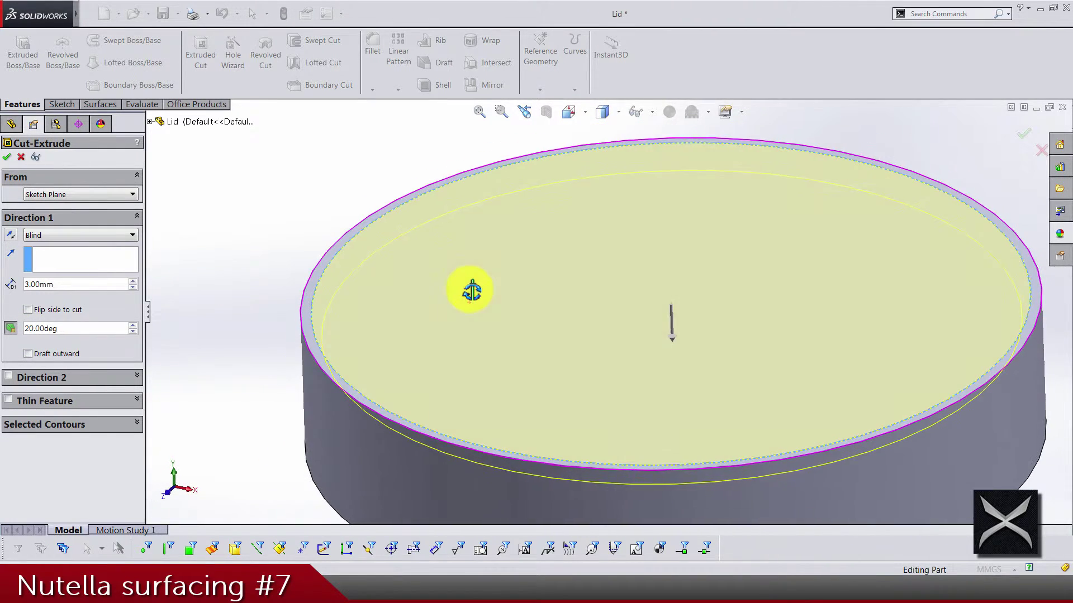
scroll(472, 296, up, 2)
scroll(468, 293, up, 3)
right_click(388, 257)
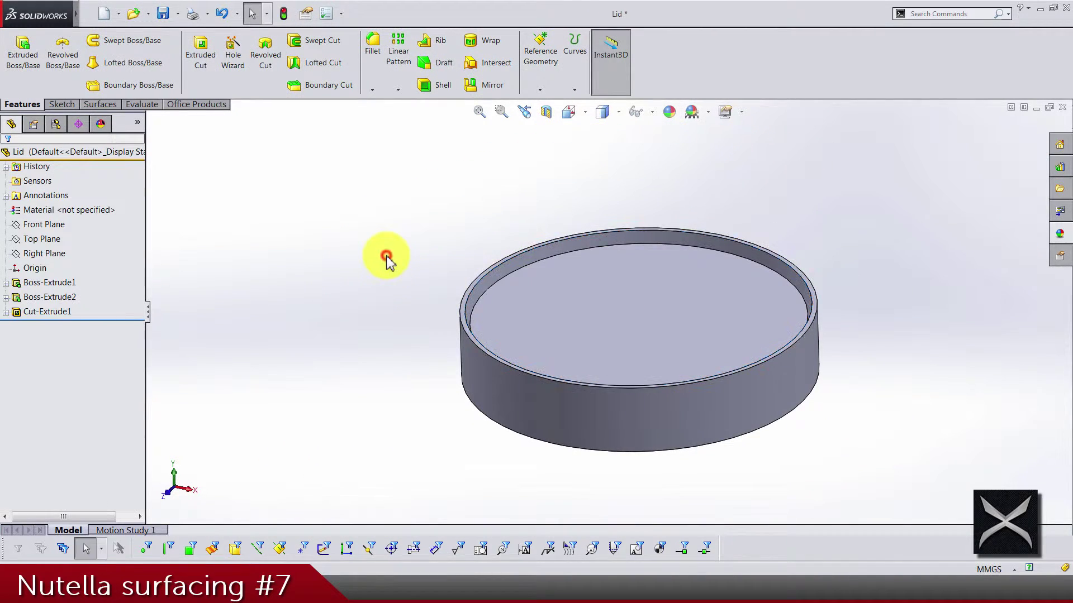
scroll(629, 300, up, 3)
mouse_move(629, 301)
middle_down()
mouse_move(635, 364)
mouse_move(632, 321)
middle_up()
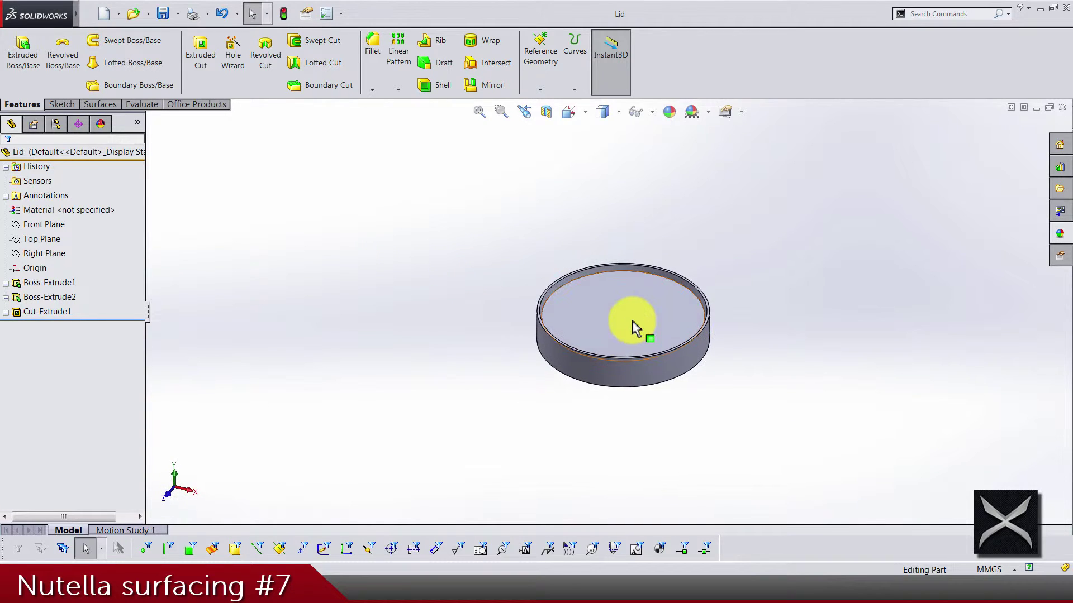
scroll(631, 324, down, 4)
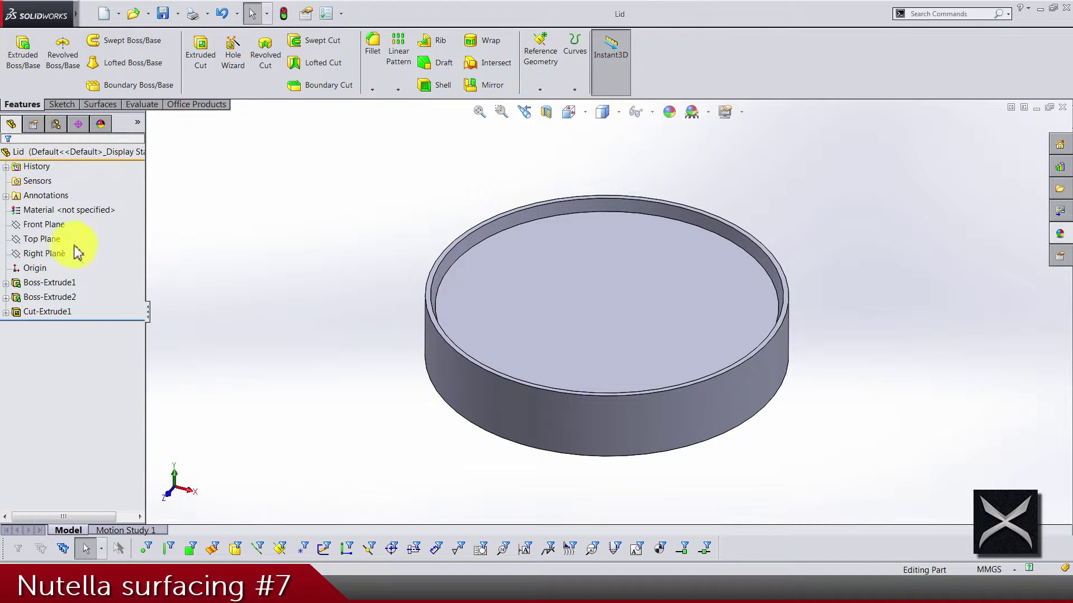
Face the Front Plane and sketch a vertical centreline up from the origin to the top edge.
right_click(46, 224)
click(61, 196)
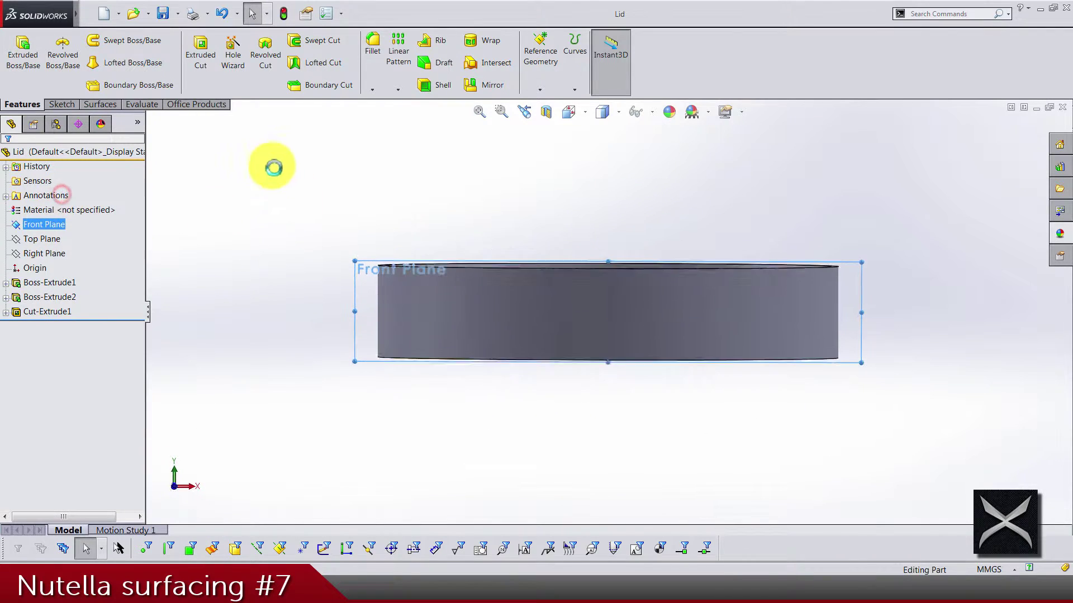
click(99, 40)
click(117, 84)
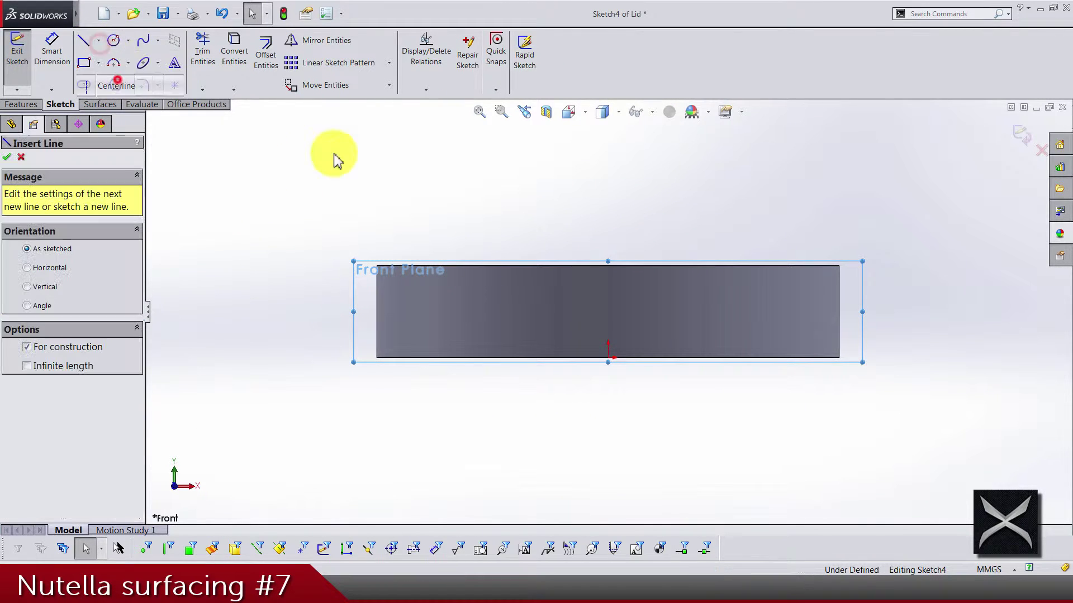
click(608, 355)
click(608, 267)
key(Escape)
key(f)
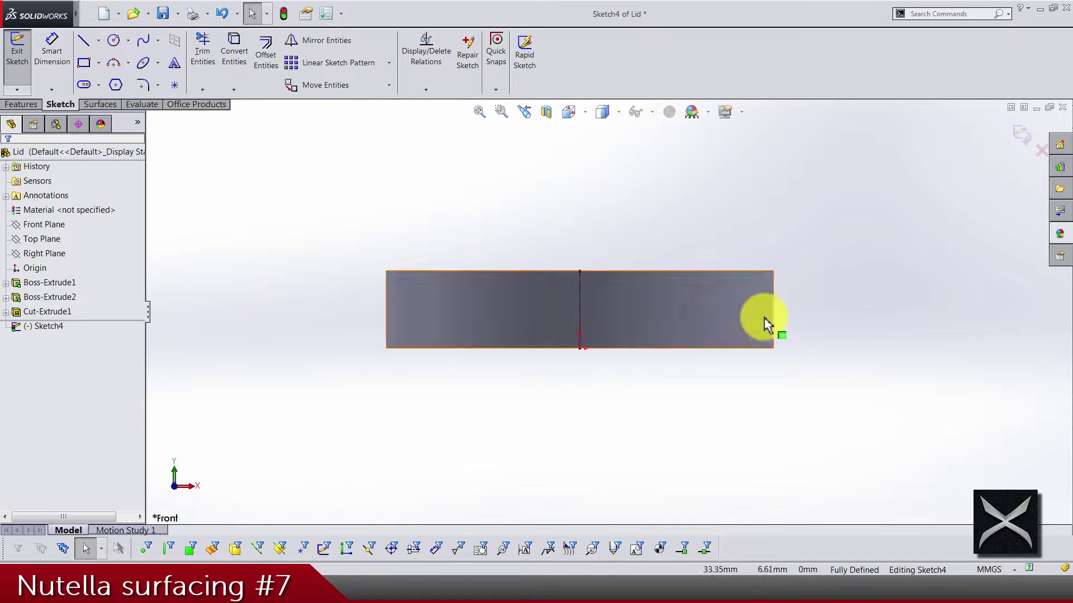
scroll(765, 324, down, 6)
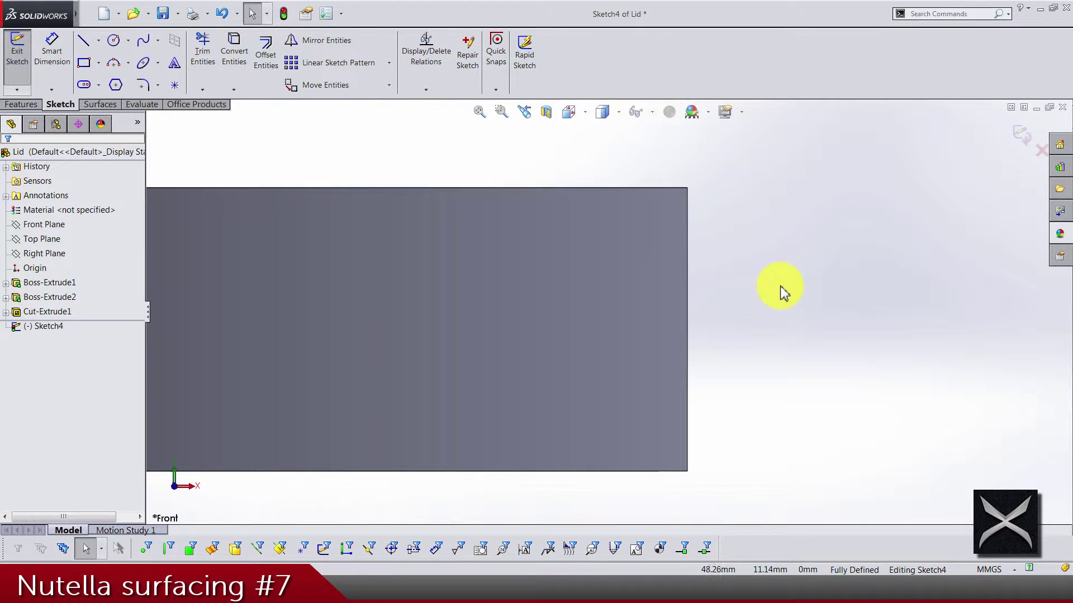
Draw connected straight lines boxing the lid's right edge, from the top step down to the side wall.
click(84, 40)
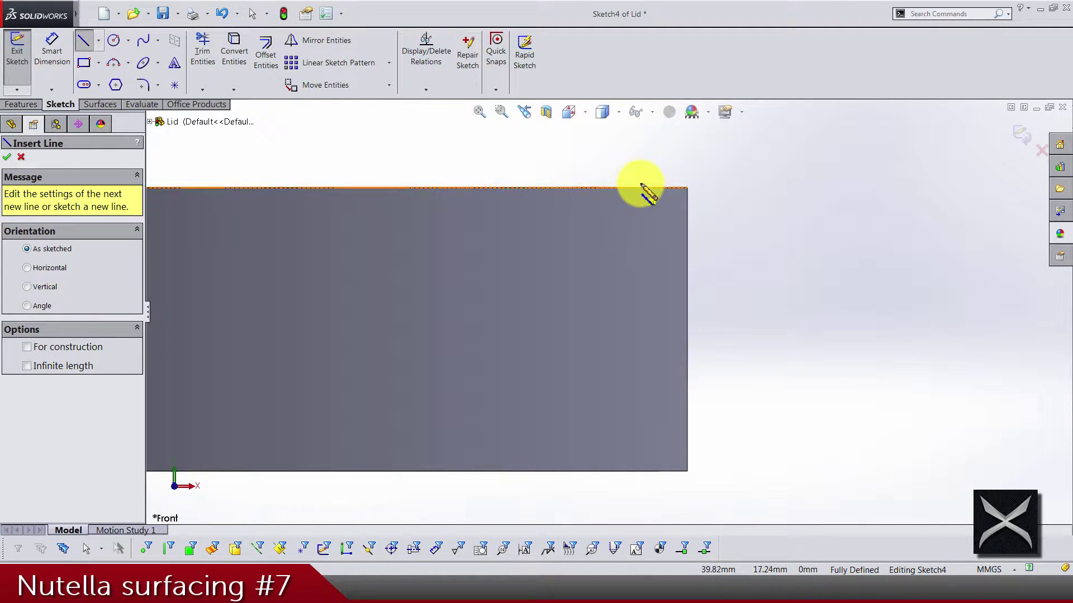
click(671, 224)
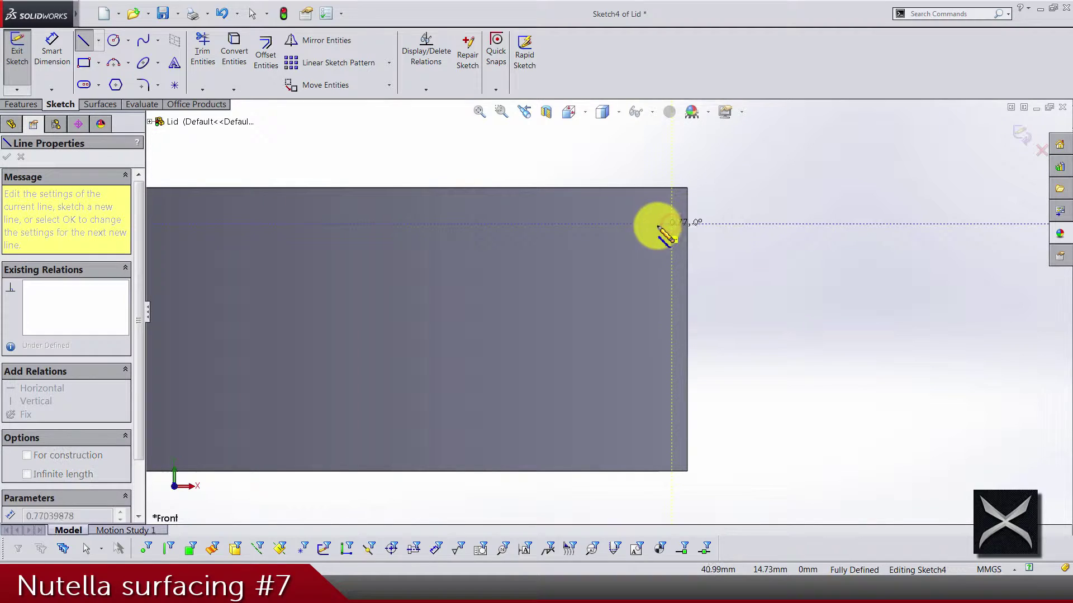
click(654, 223)
click(654, 187)
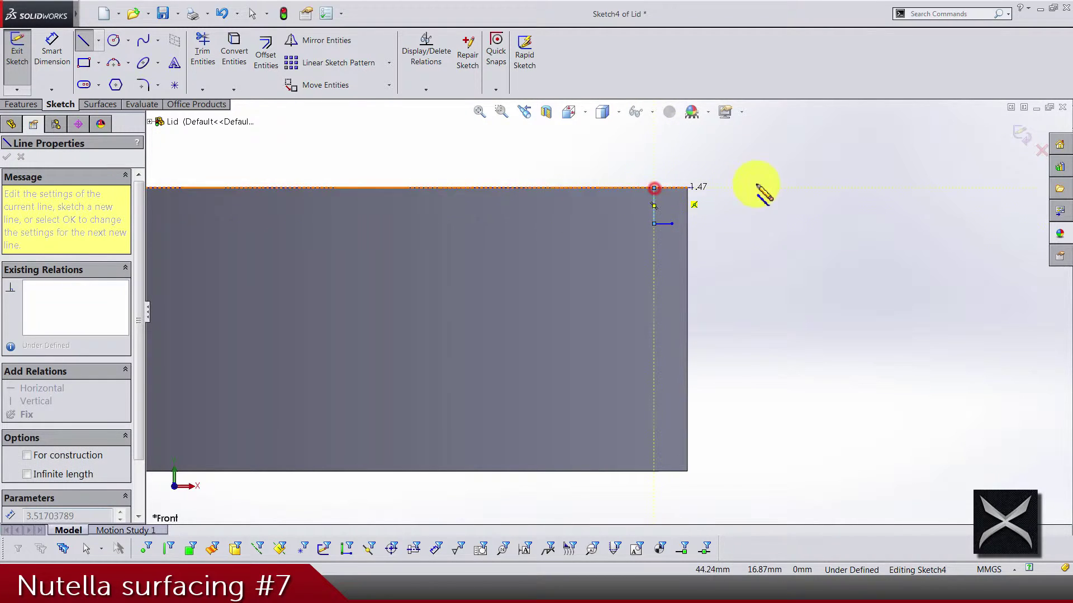
click(908, 187)
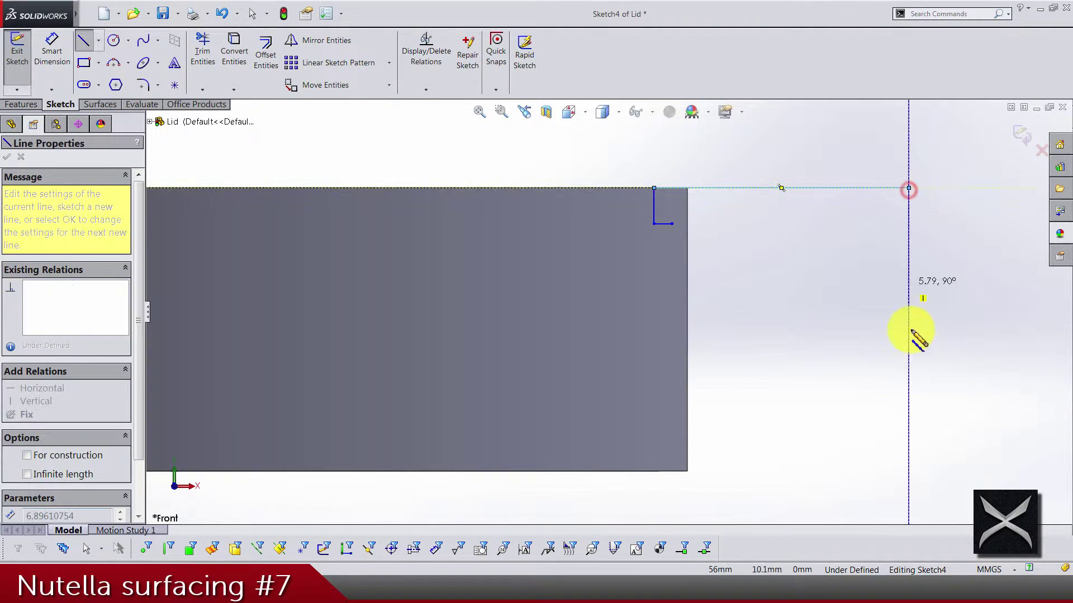
click(908, 471)
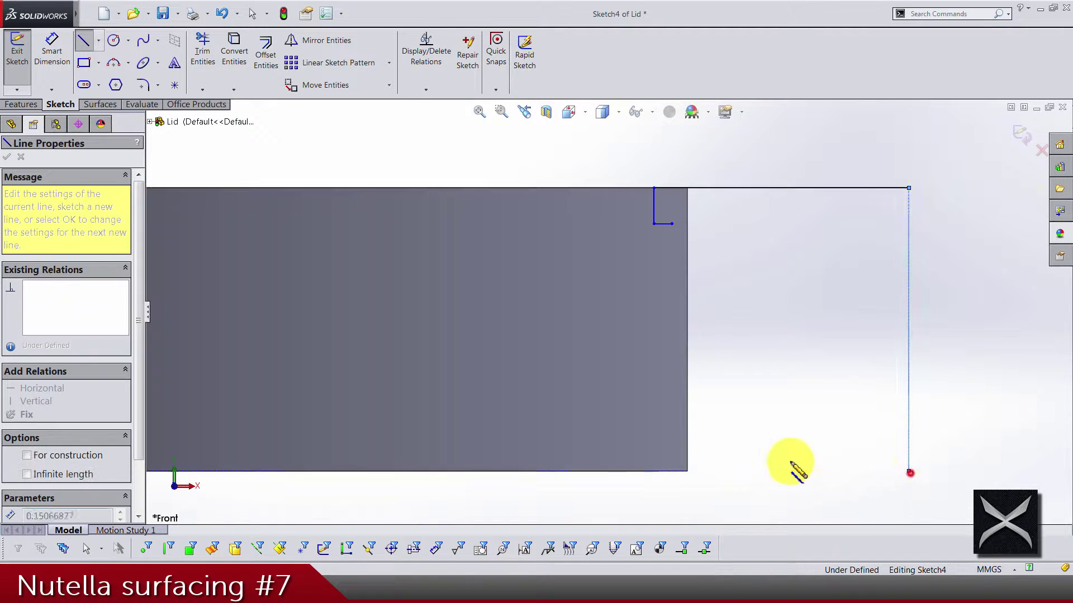
click(688, 471)
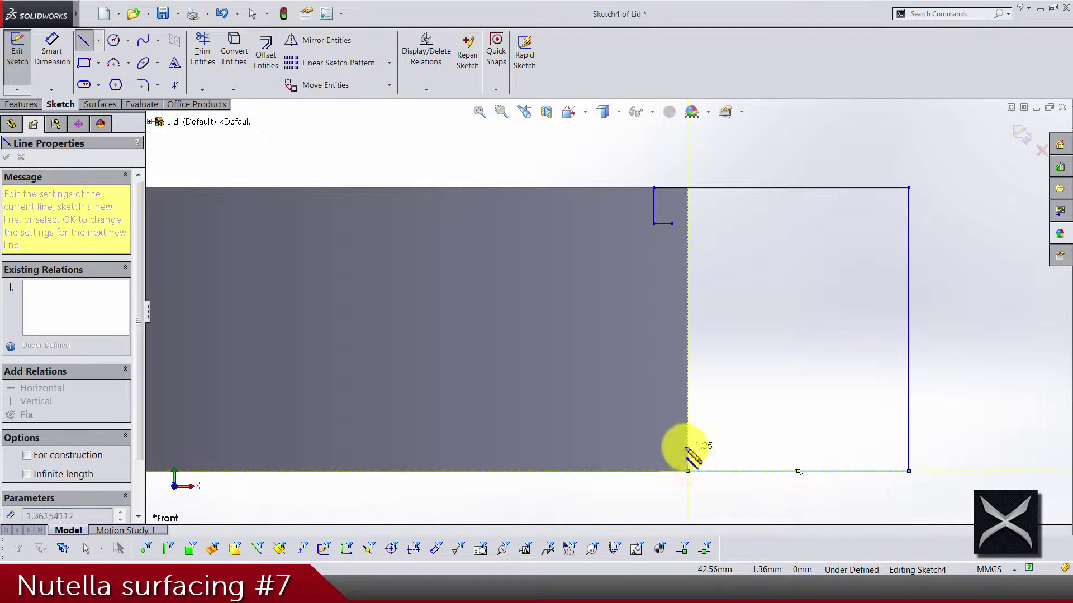
click(688, 445)
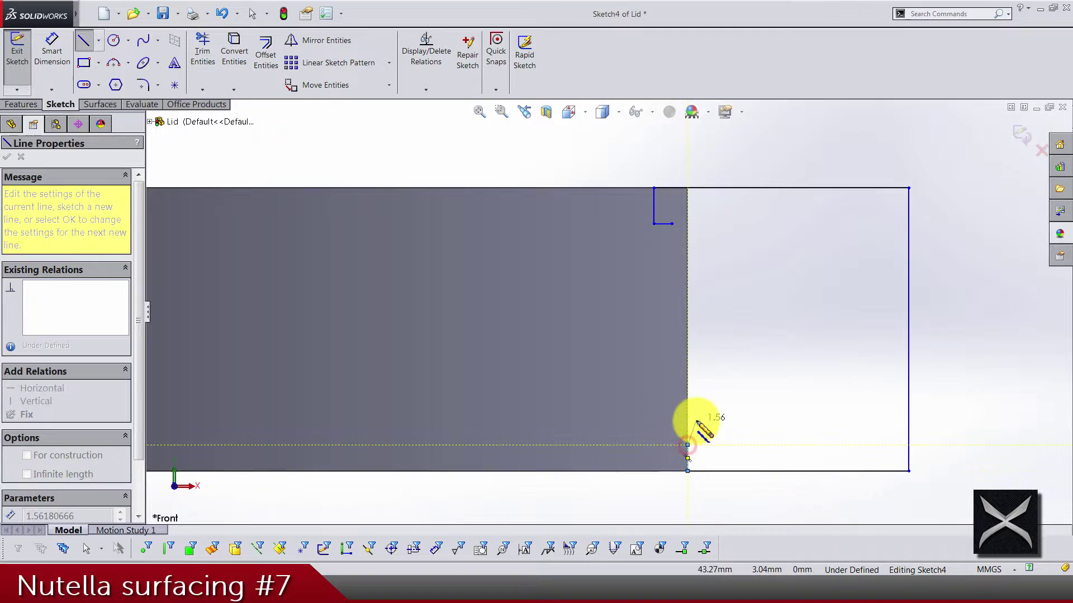
Draw three connected tangent arcs up the lid's side wall, ending at the top step.
key(a)
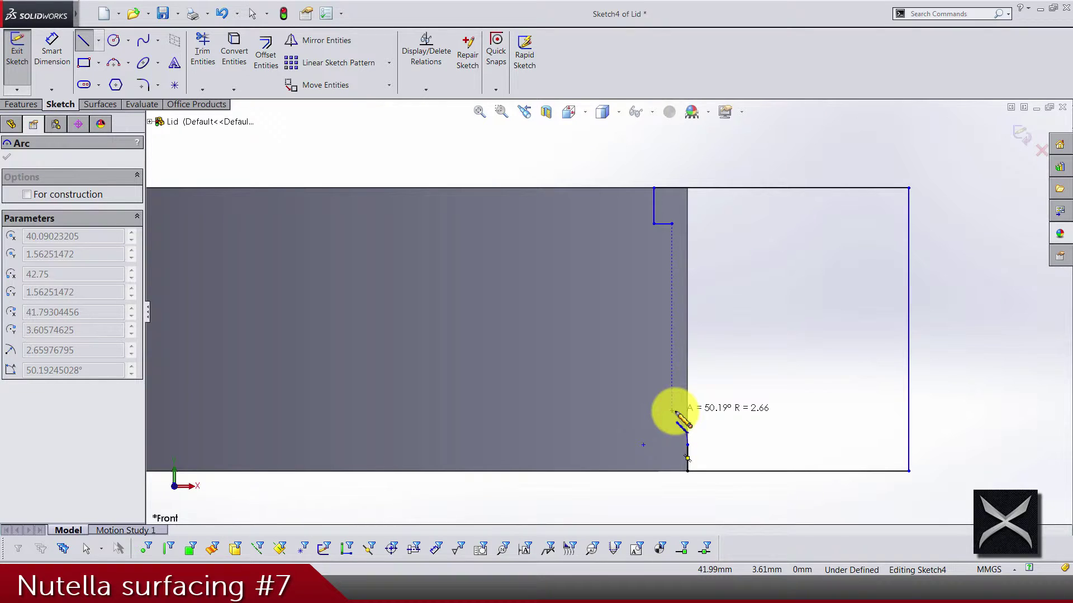
click(674, 412)
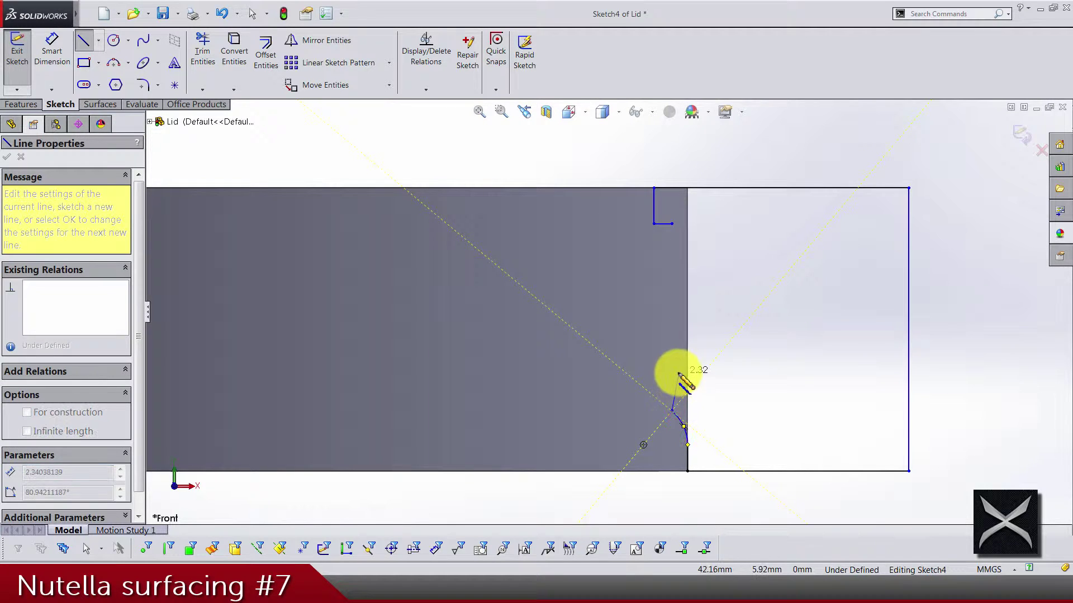
key(a)
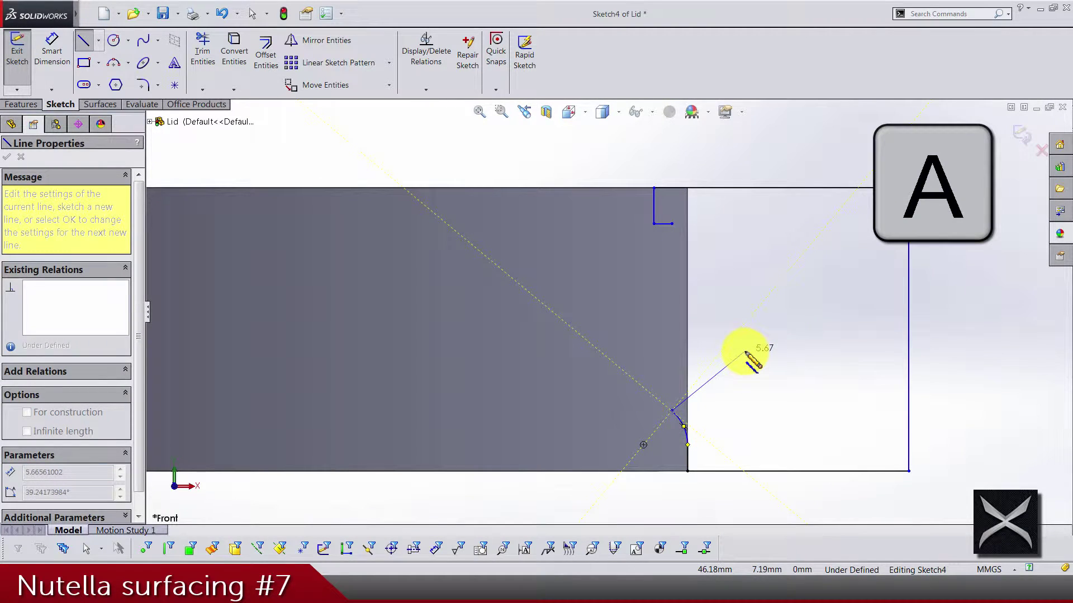
click(671, 329)
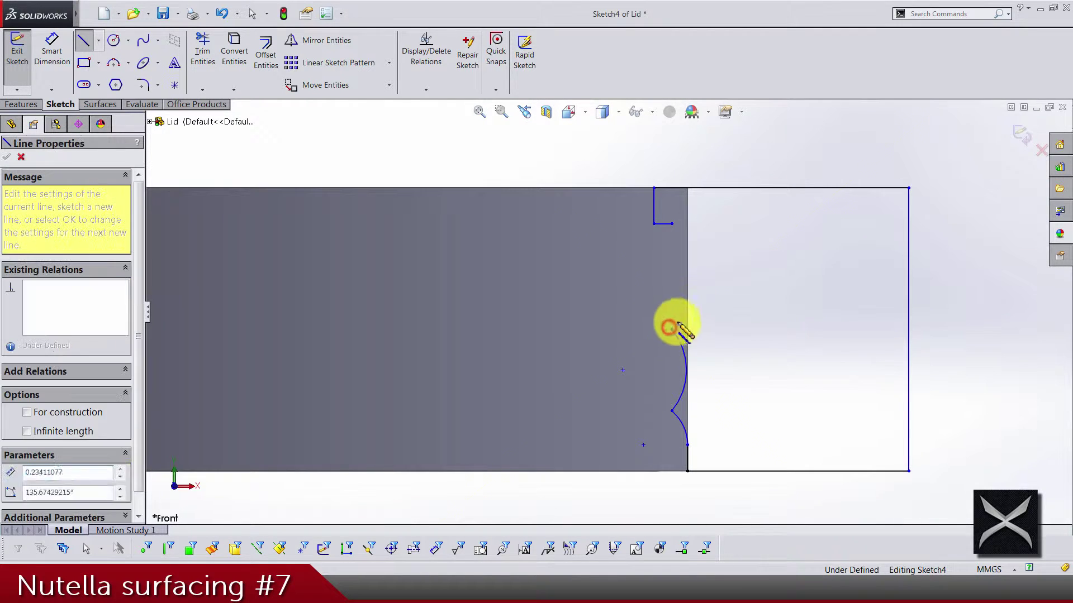
key(a)
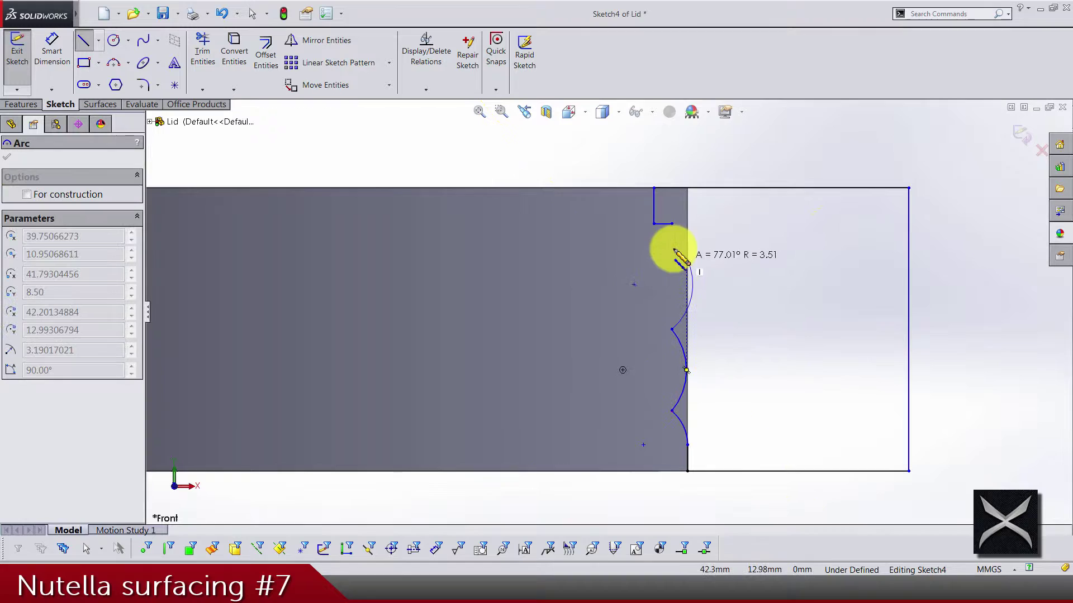
click(672, 225)
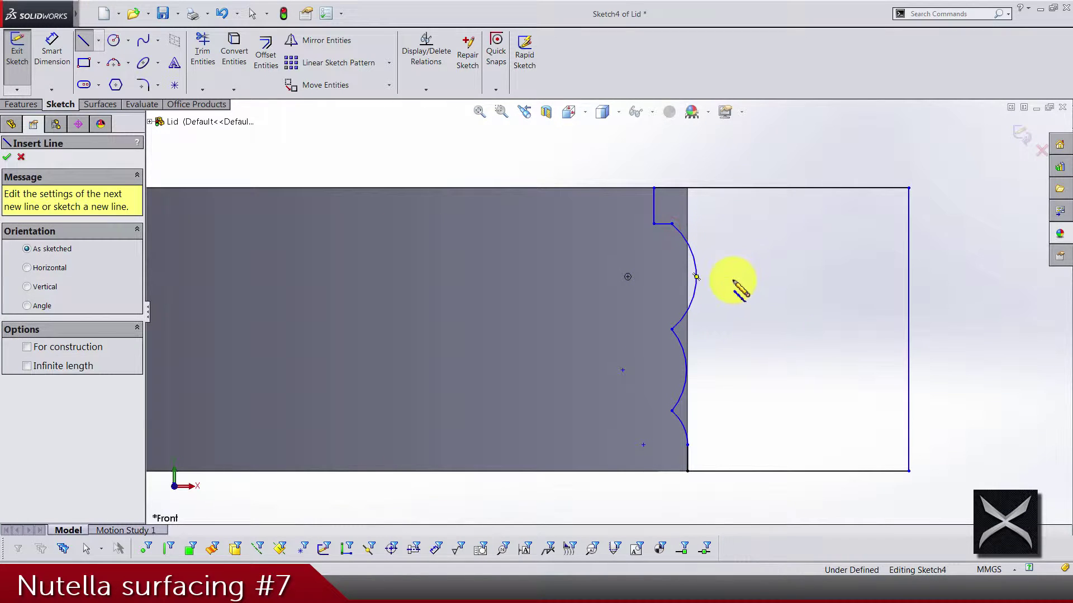
key(Escape)
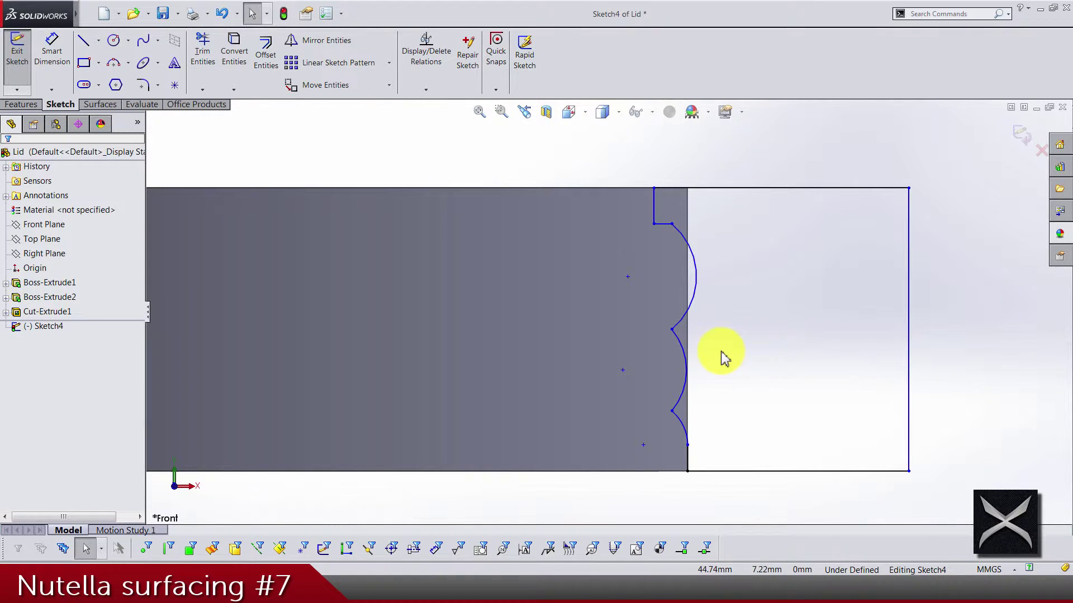
Dimension the short top vertical line 0.5 mm from the part's edge.
scroll(725, 357, down, 1)
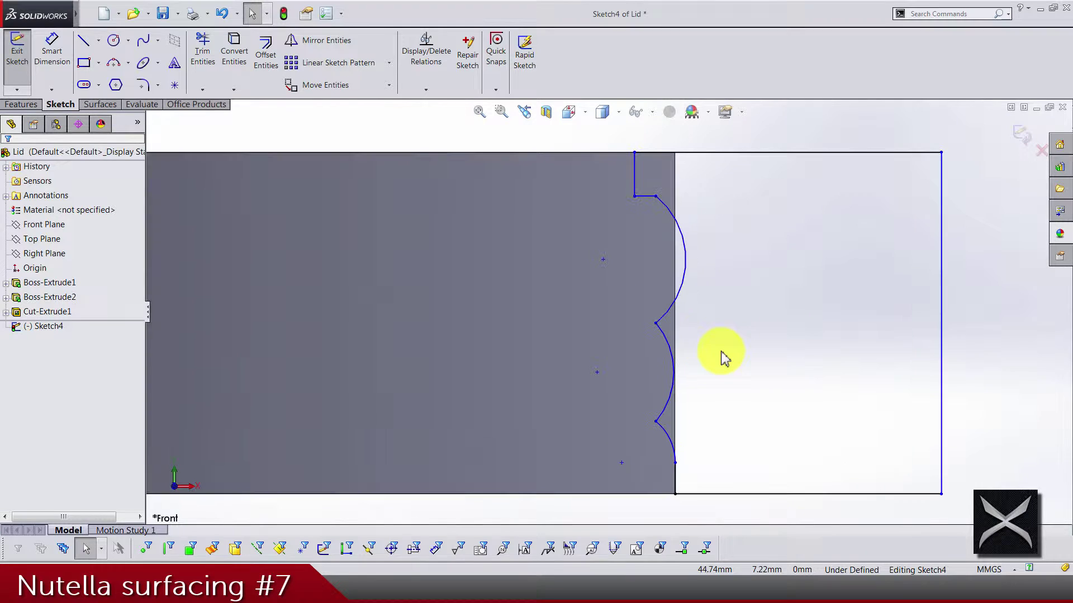
scroll(725, 358, up, 1)
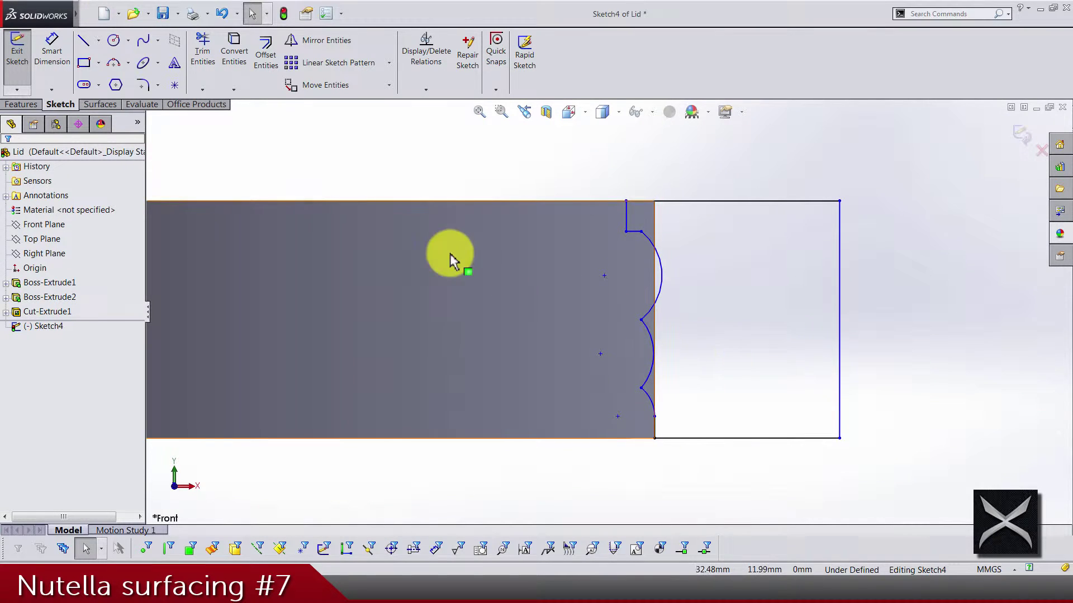
click(51, 56)
scroll(665, 201, down, 2)
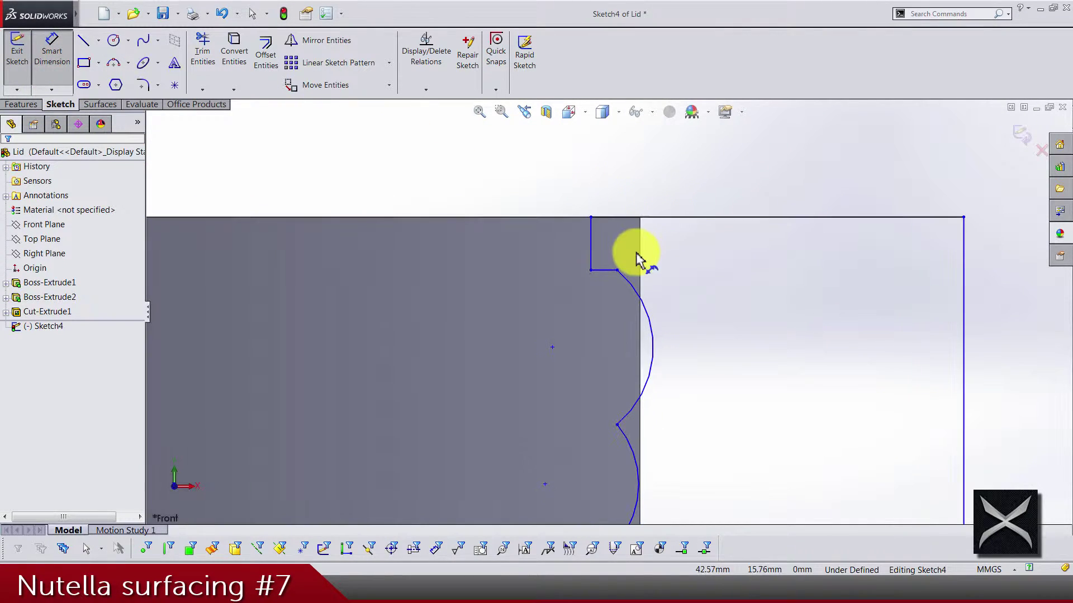
click(640, 248)
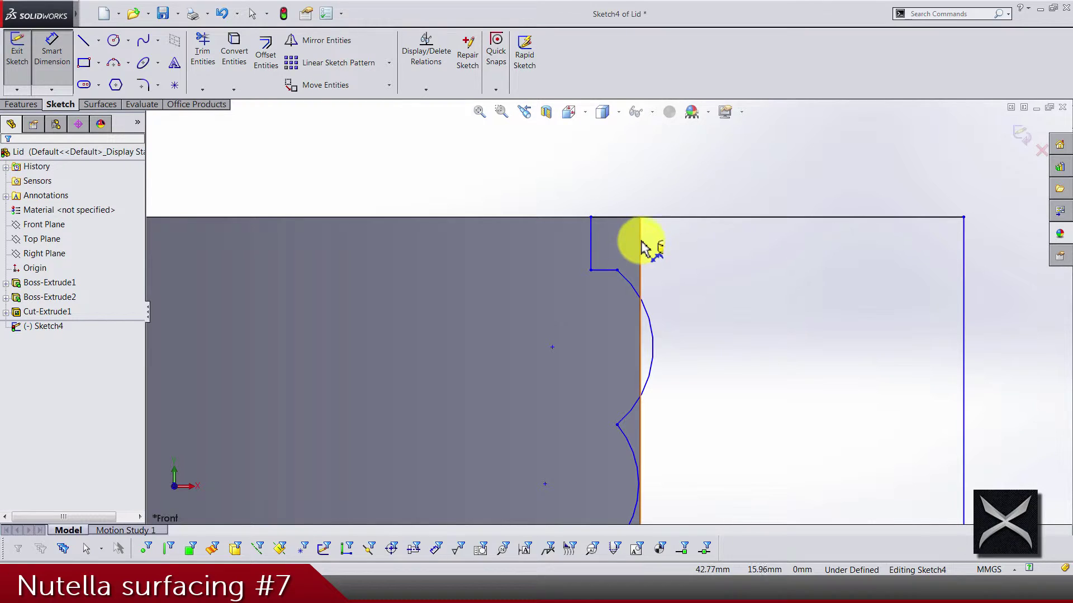
click(594, 246)
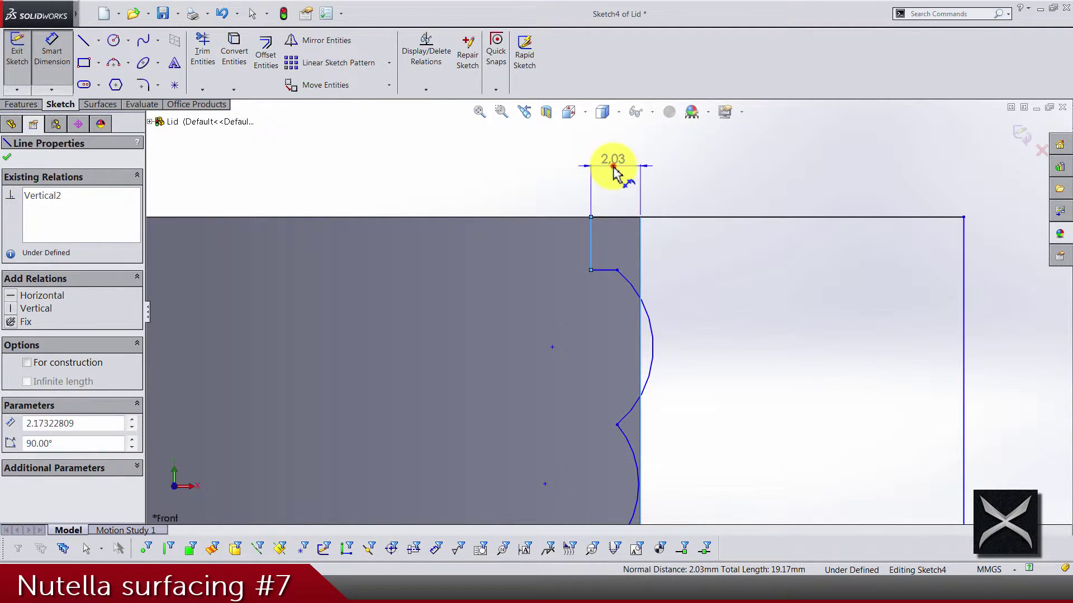
click(613, 166)
text(0.5)
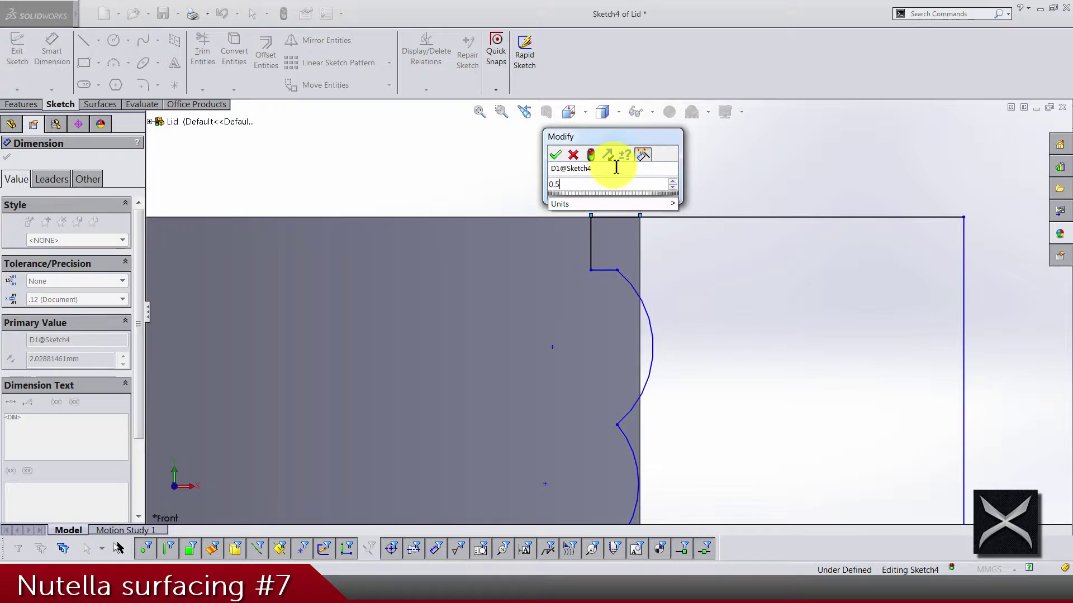
key(Return)
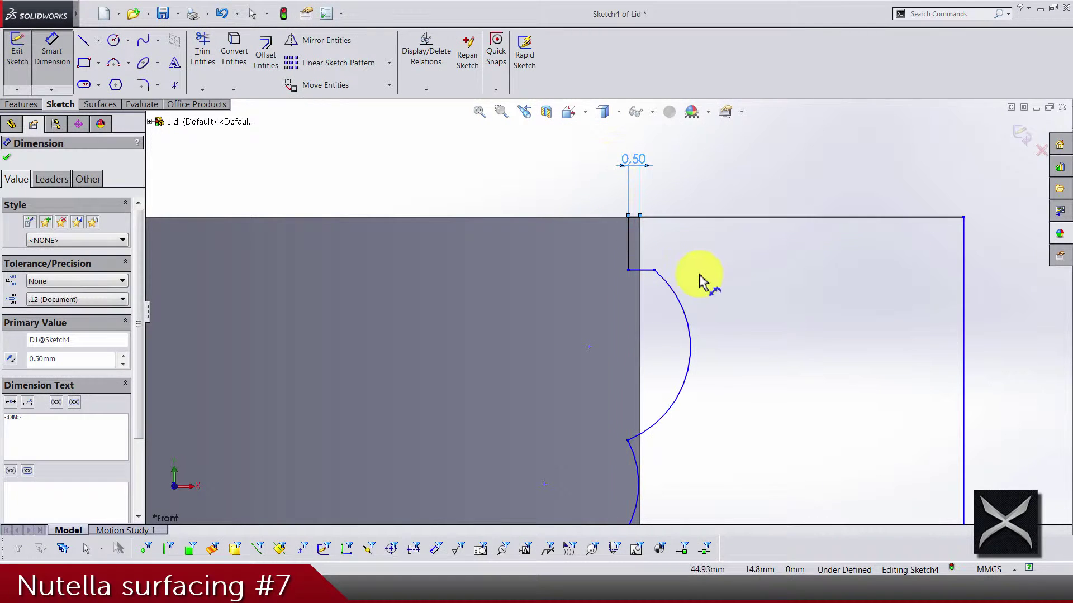
click(712, 268)
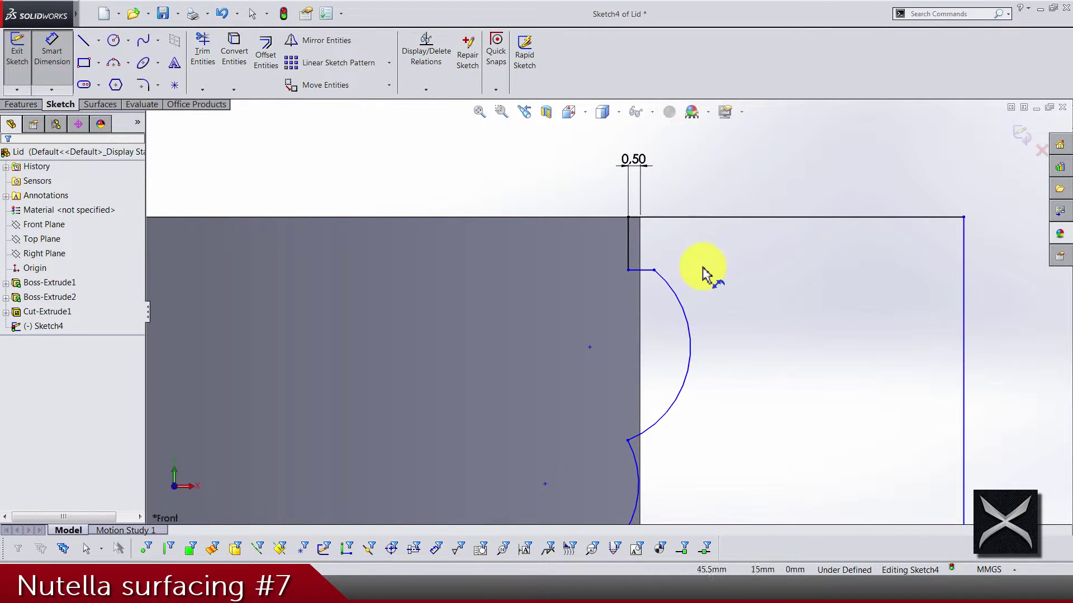
Set the top step's vertical line length to 1.75 mm.
click(629, 249)
click(517, 245)
text(1)
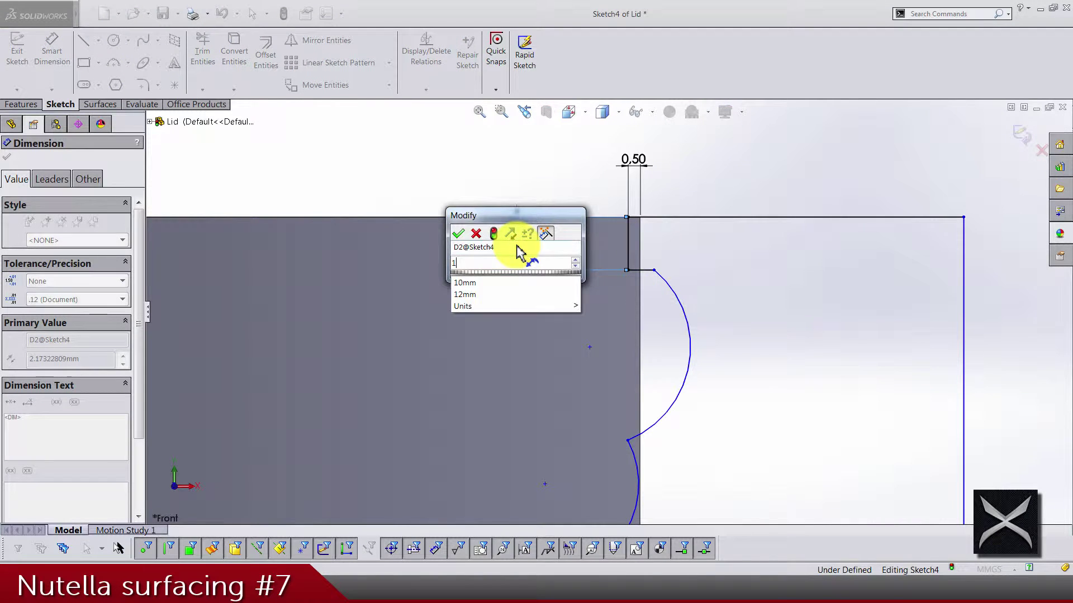
text(.75)
key(Return)
click(776, 293)
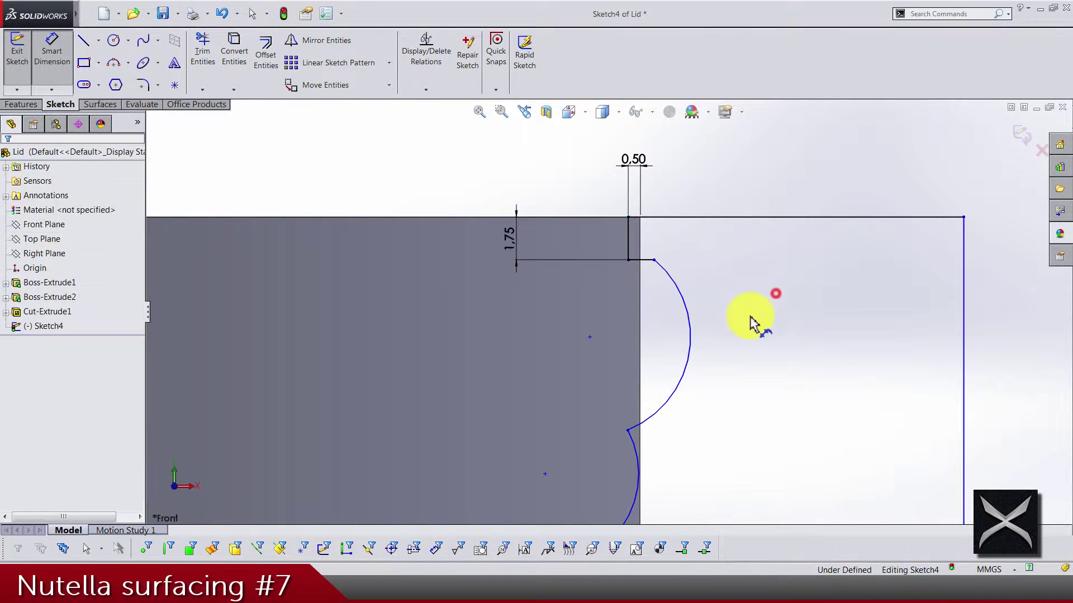
Set the short bottom vertical line to 2 mm long.
scroll(670, 347, up, 2)
scroll(614, 420, up, 2)
scroll(615, 419, down, 5)
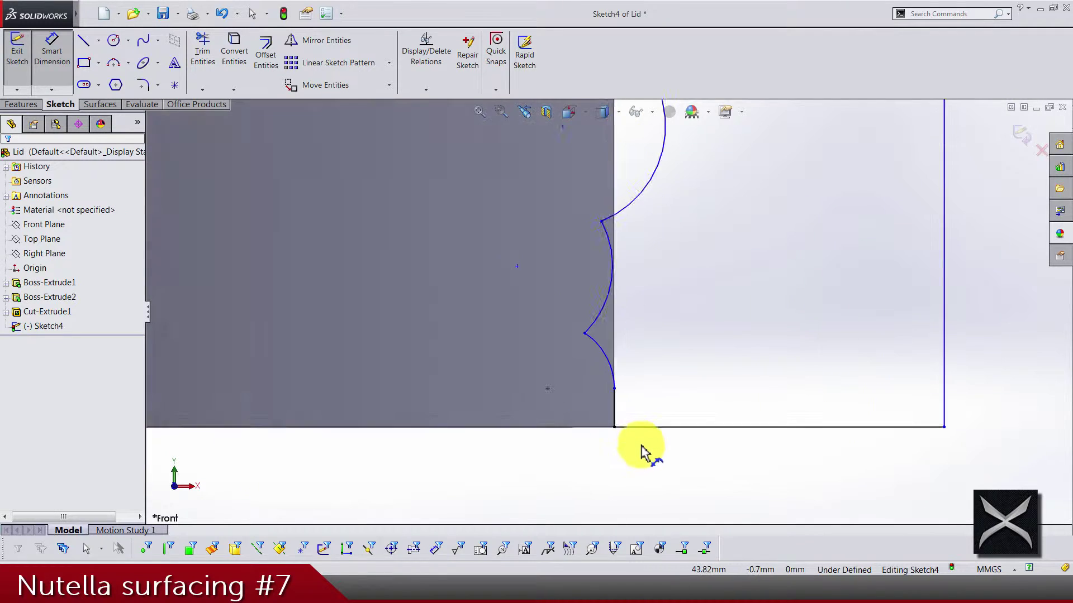
click(608, 411)
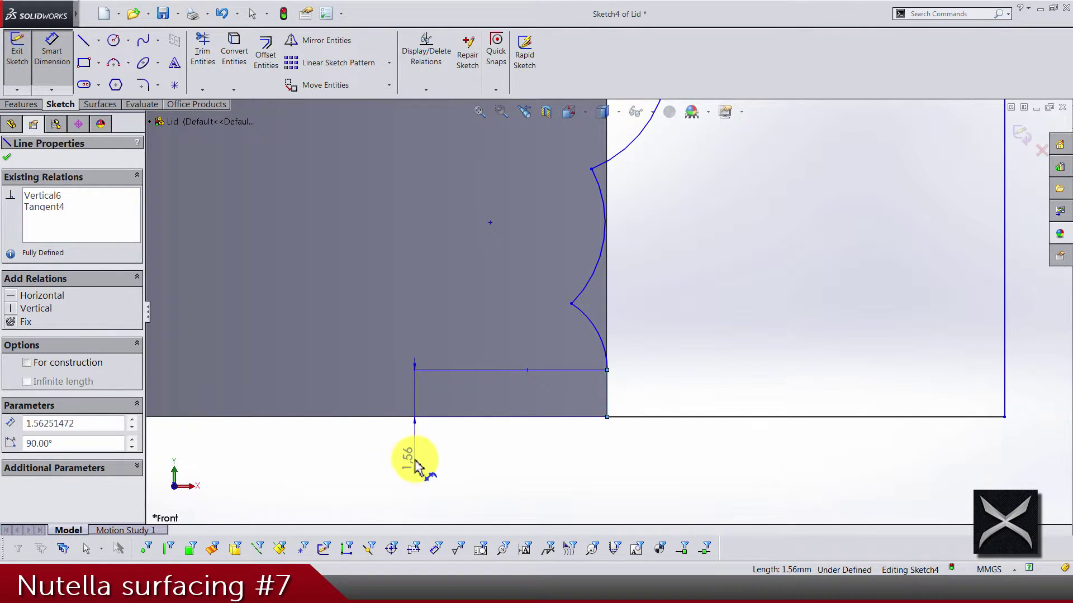
click(414, 464)
text(2.00mm)
key(Return)
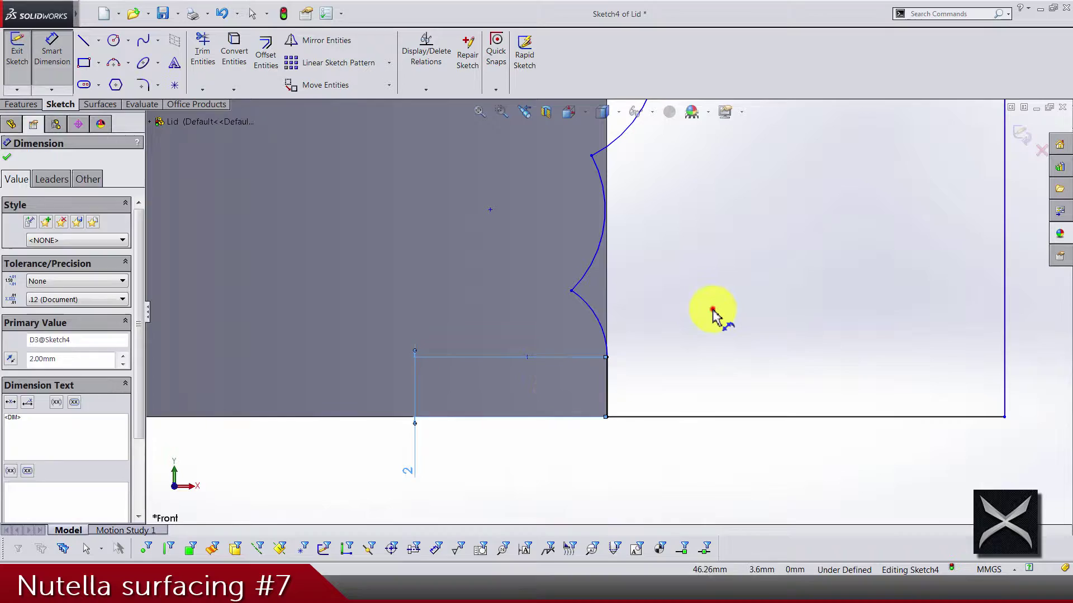
click(712, 309)
Place the upper arc junction 9.25 mm below the top edge line.
scroll(665, 302, up, 4)
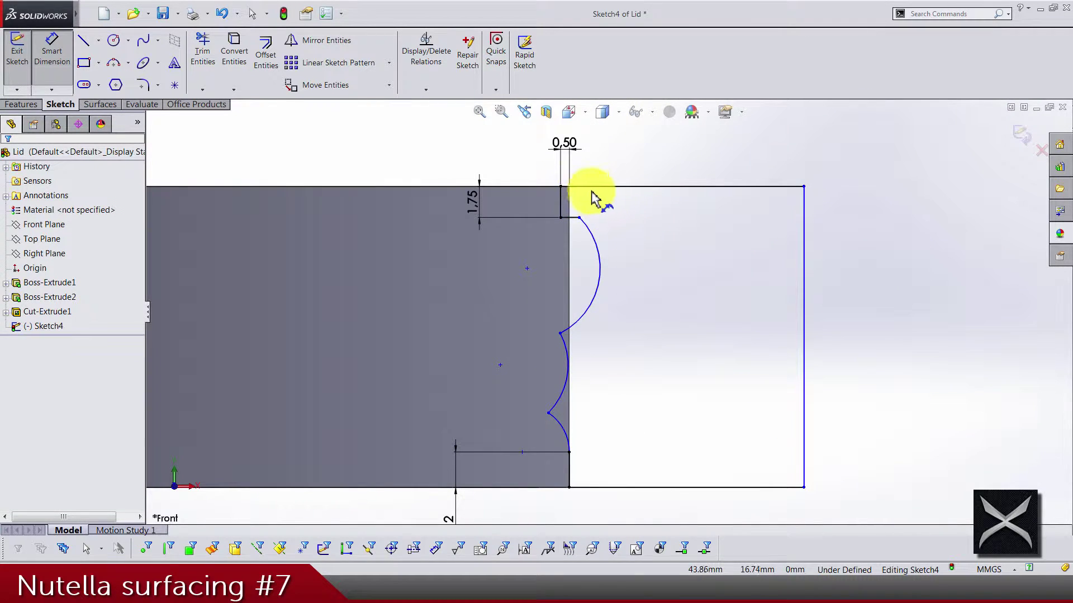
click(601, 188)
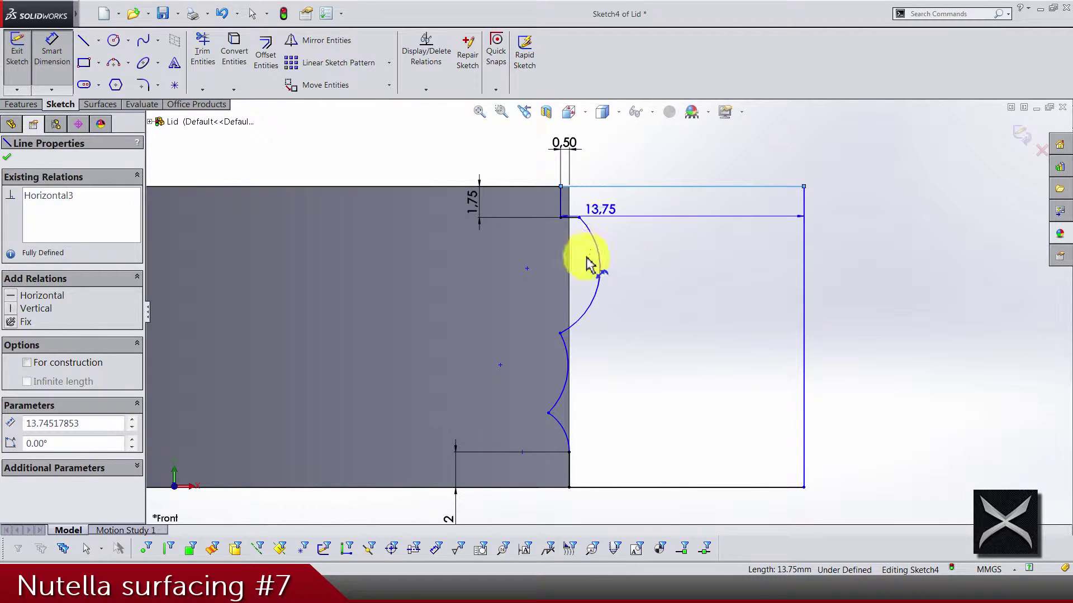
click(559, 331)
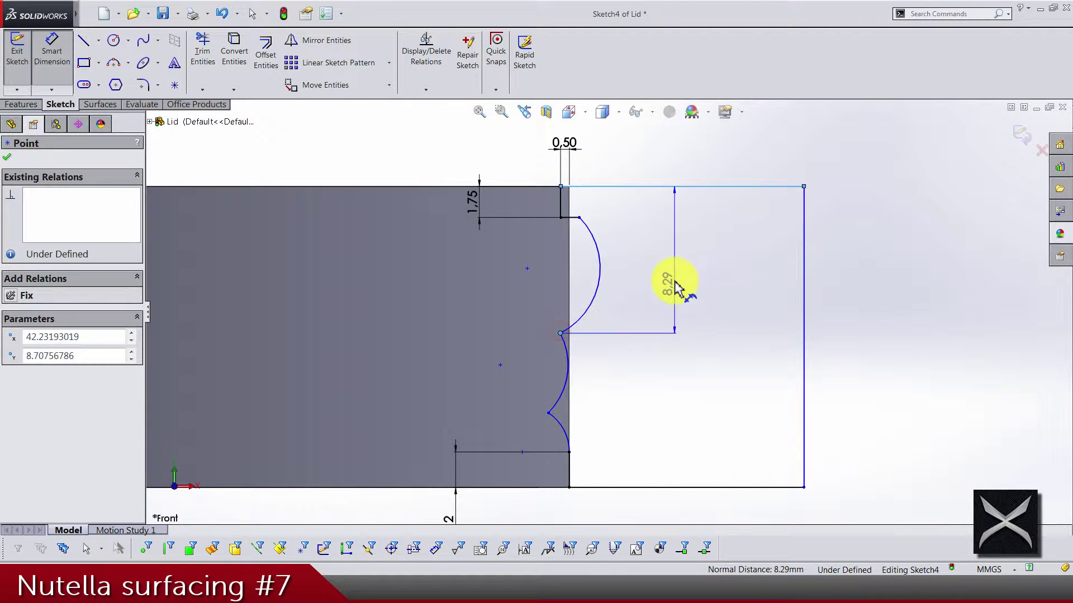
click(673, 280)
text(9.25)
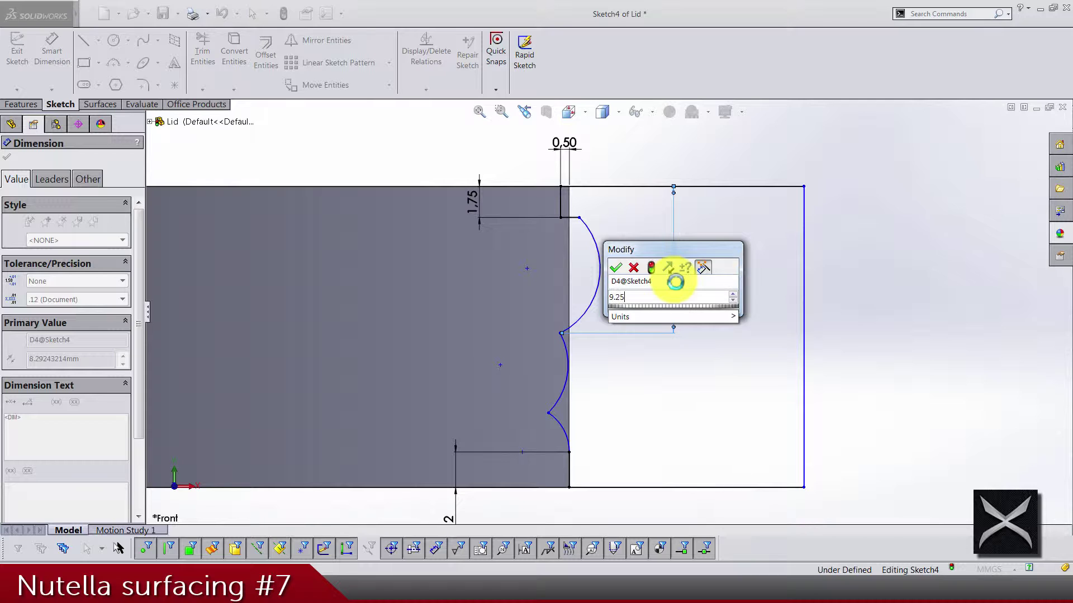
key(Return)
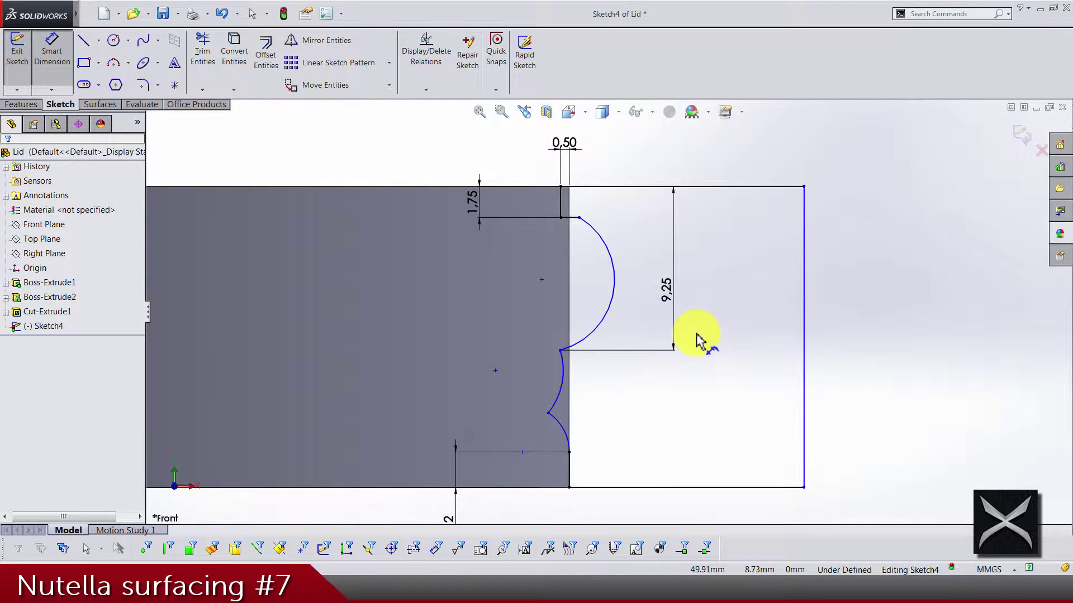
Place the lower arc junction 14.25 mm below the top edge and smooth the curves.
mouse_move(710, 189)
ctrl+mouse_down()
mouse_move(577, 455)
mouse_move(558, 407)
mouse_move(552, 413)
ctrl+mouse_up()
click(551, 414)
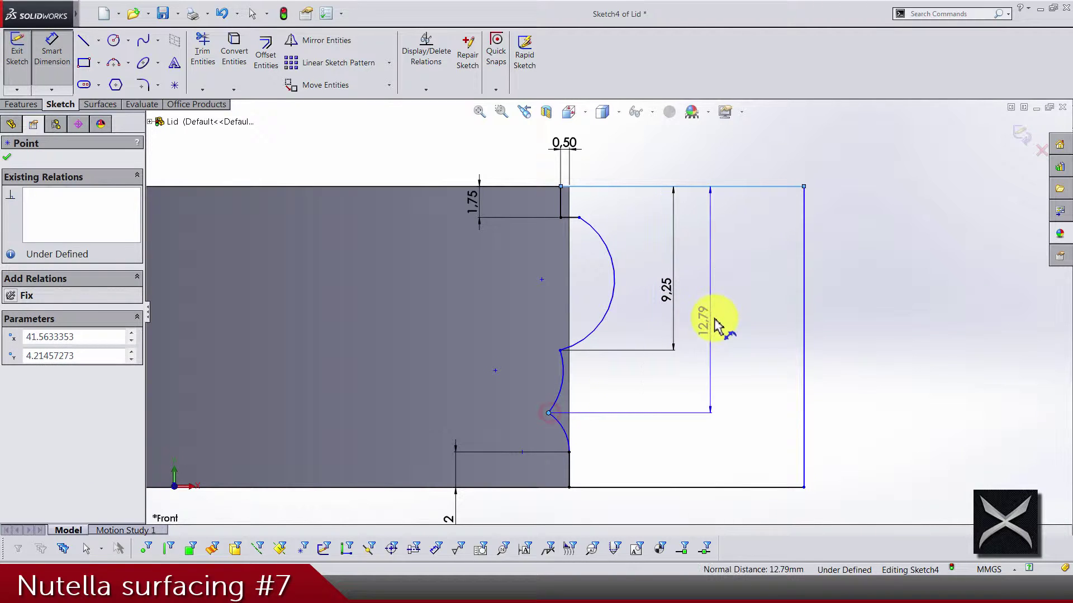
click(728, 306)
text(14.25)
key(Return)
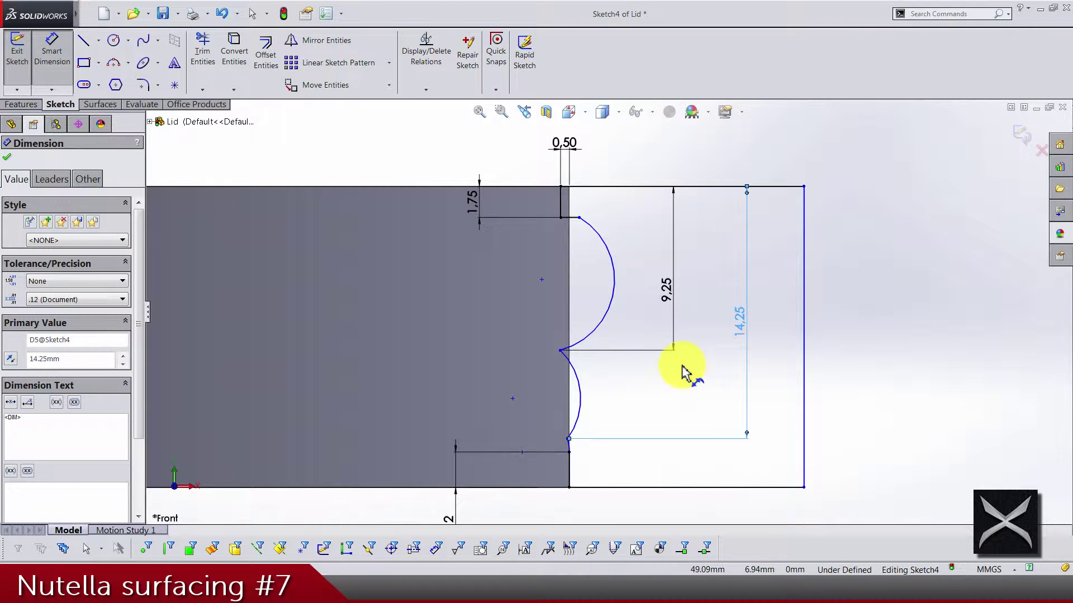
click(672, 379)
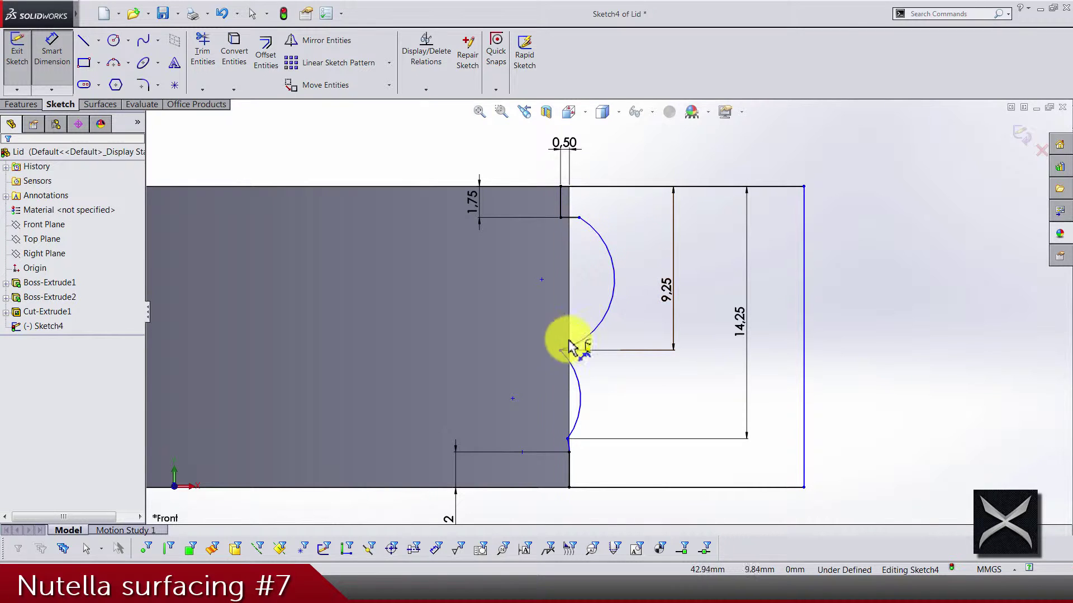
mouse_move(569, 342)
mouse_down()
mouse_move(566, 427)
mouse_move(582, 407)
mouse_move(569, 321)
mouse_up()
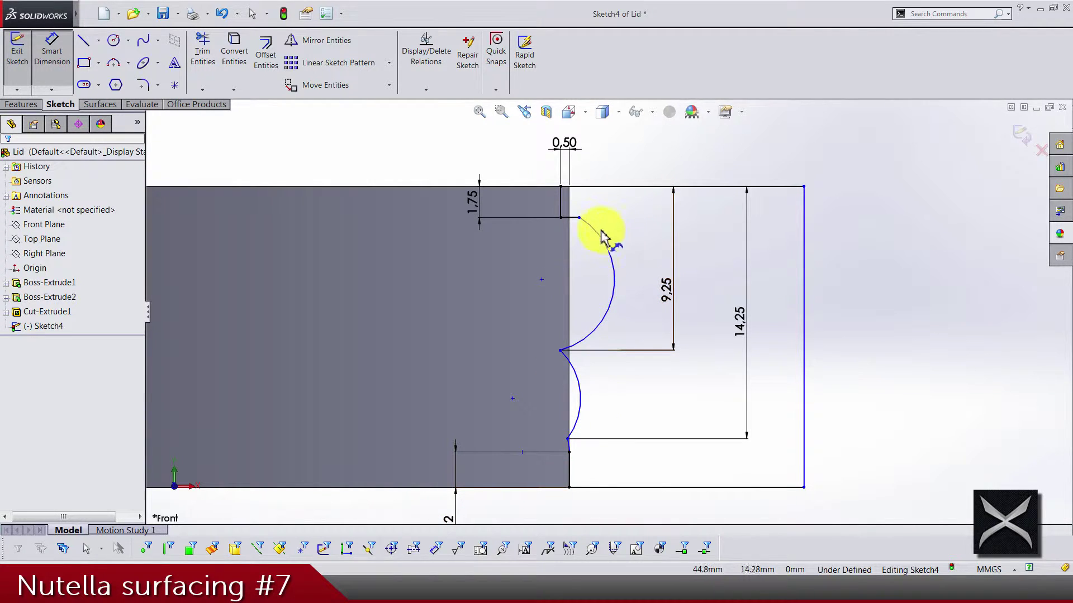
drag(602, 235, 583, 324)
Draw two construction centerlines joining the groove arc endpoints along the wall.
scroll(581, 292, down, 2)
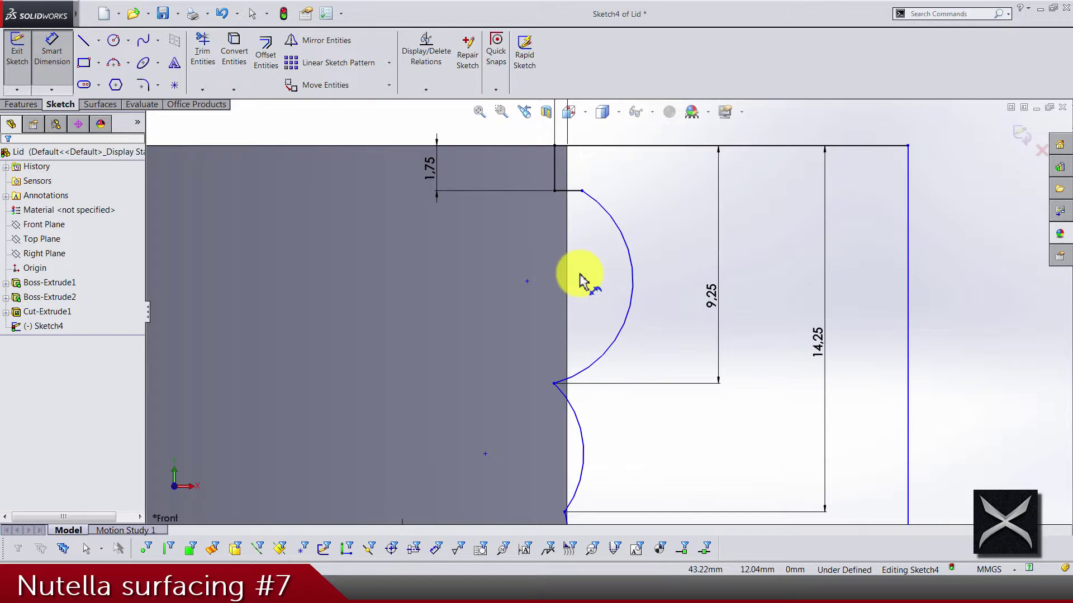
key(Escape)
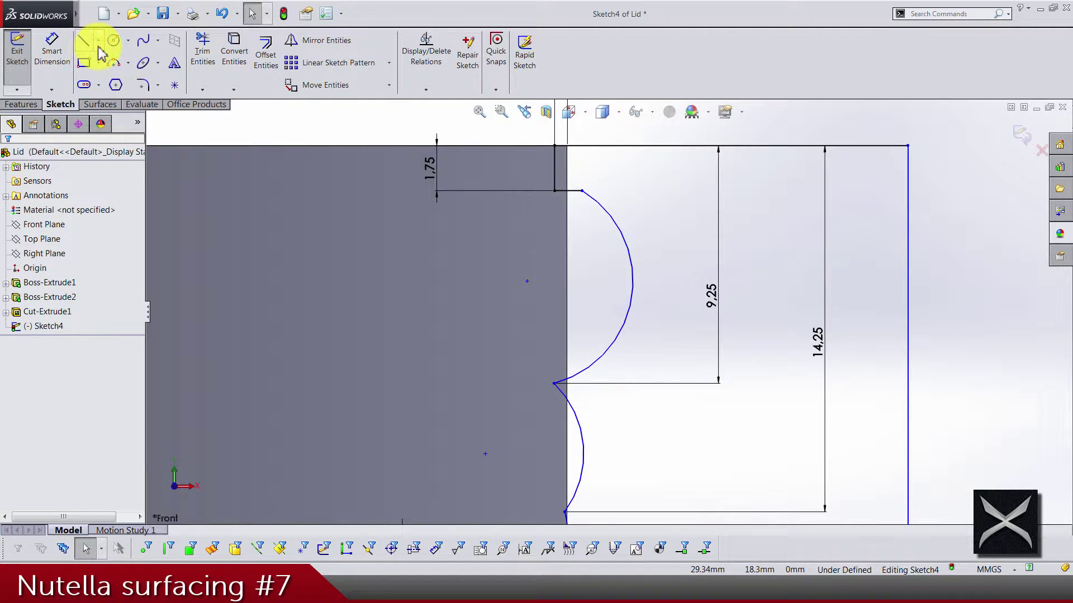
click(98, 42)
click(108, 84)
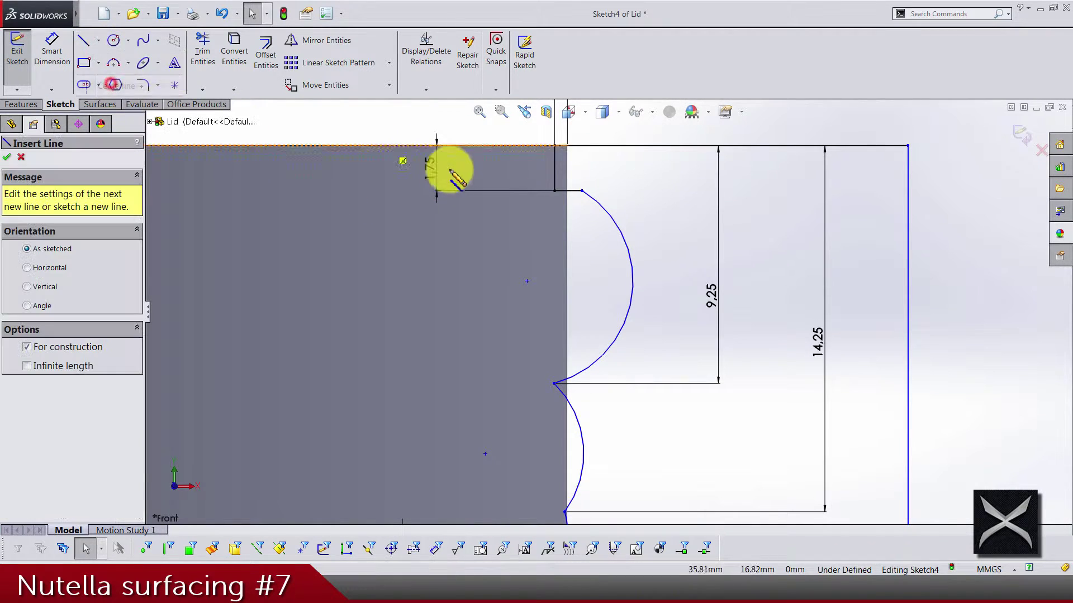
click(582, 191)
click(555, 384)
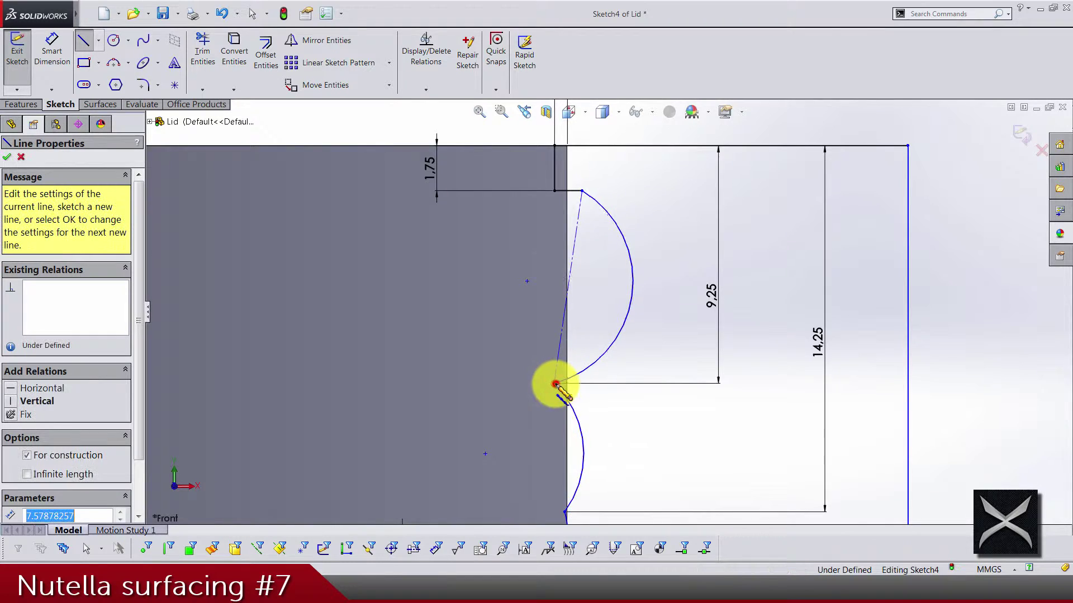
scroll(556, 384, up, 2)
scroll(563, 412, down, 4)
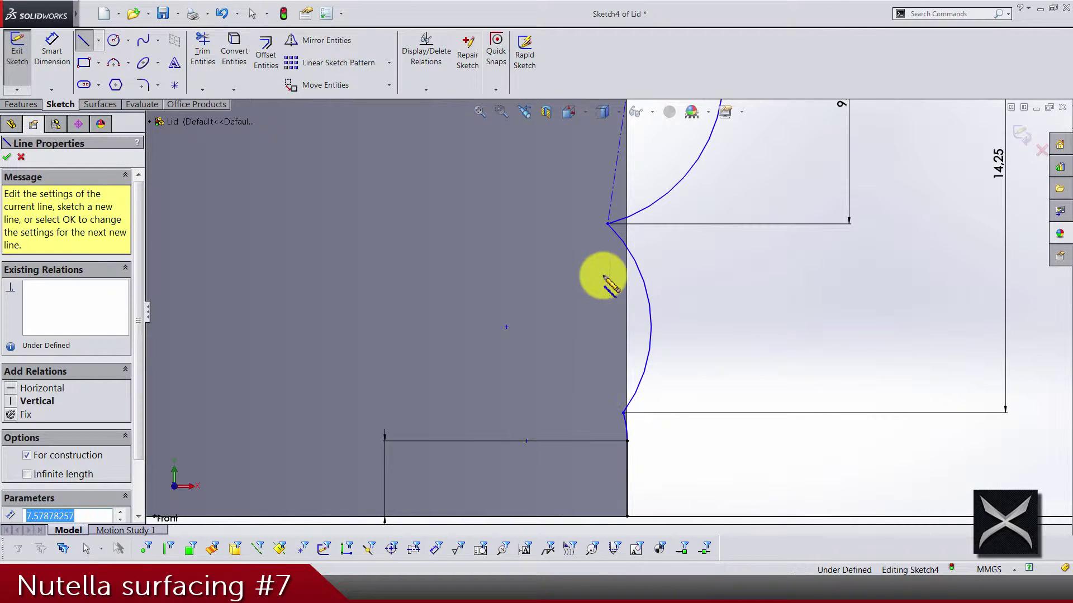
click(607, 224)
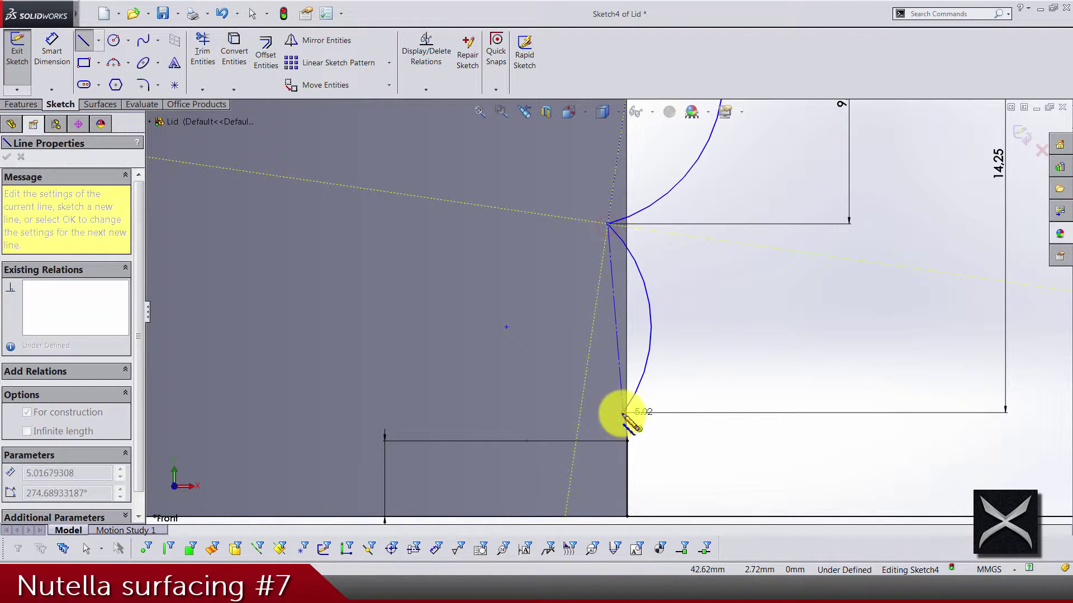
click(623, 414)
key(Escape)
scroll(609, 324, up, 3)
Constrain the lower and upper centerlines to be vertical.
click(613, 310)
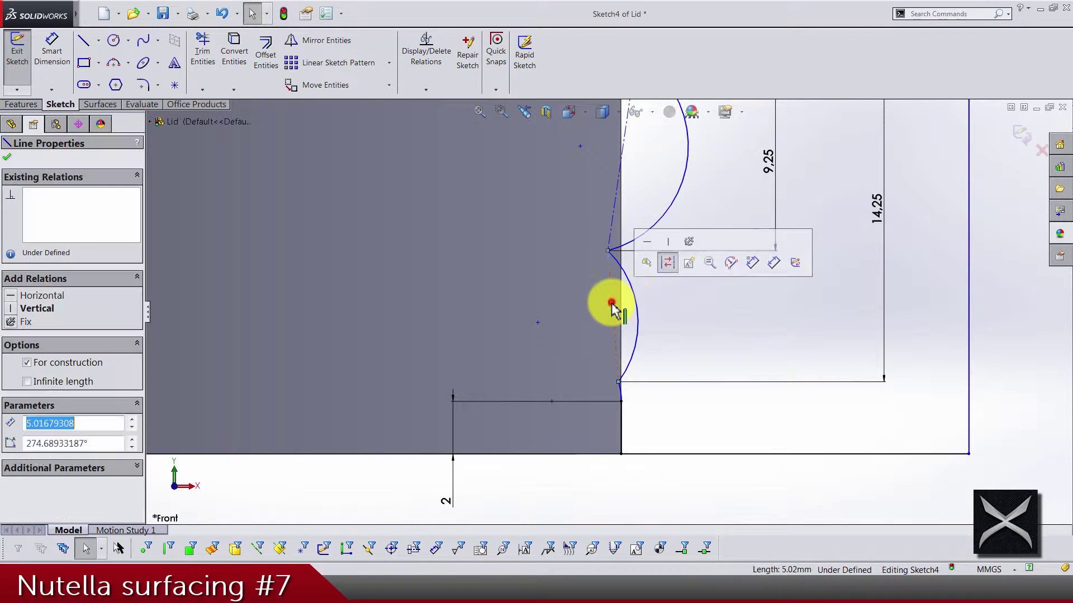
click(669, 249)
click(673, 300)
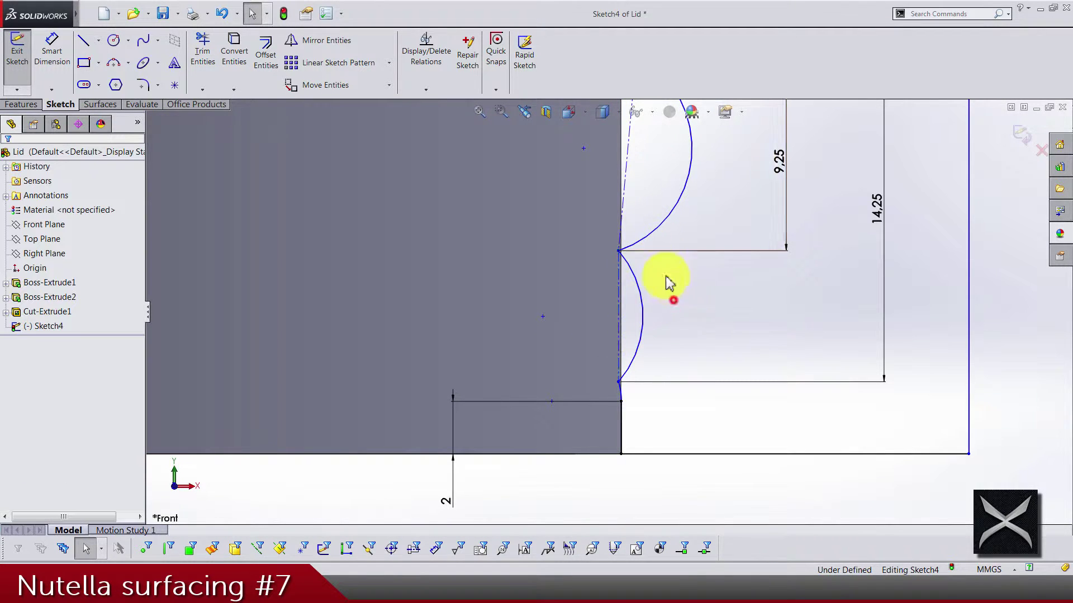
click(623, 211)
click(684, 152)
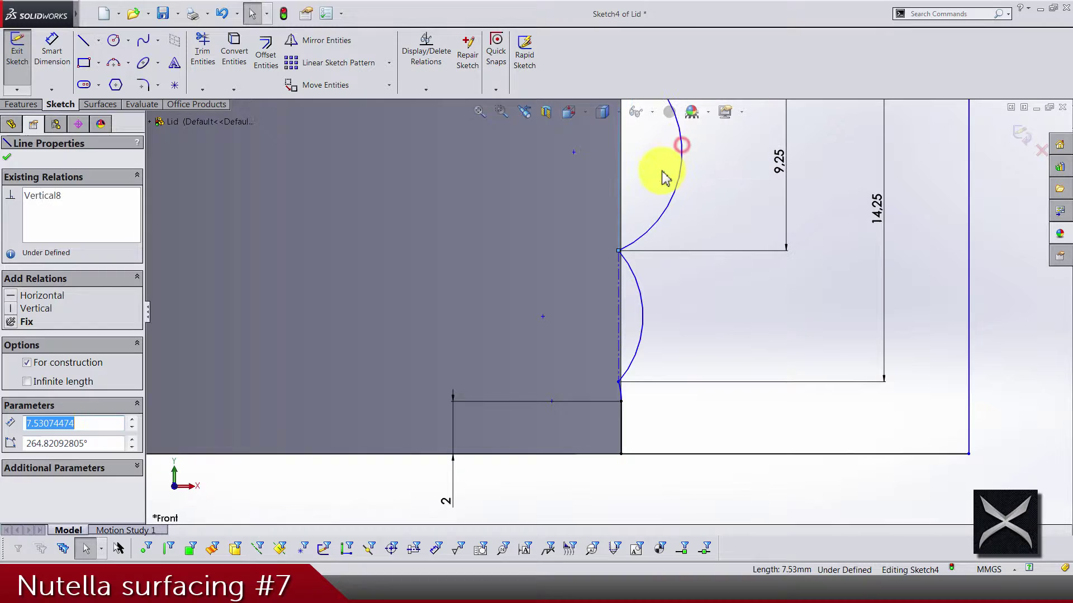
click(663, 280)
scroll(654, 297, up, 4)
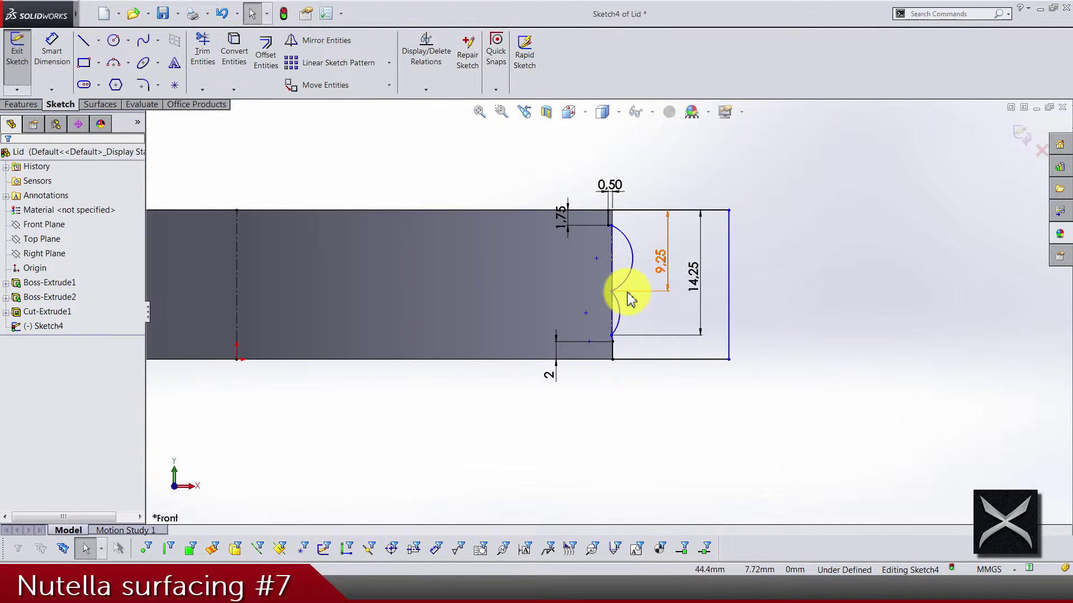
Dimension the gap between the wall edge and the centerline as 0.25 mm.
scroll(631, 278, down, 6)
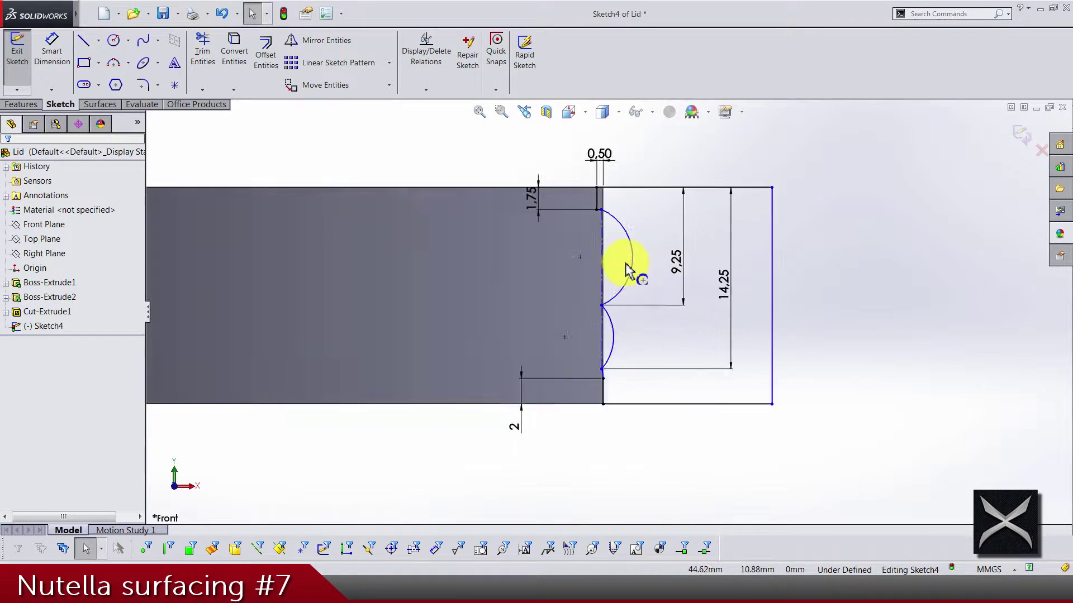
scroll(610, 249, up, 4)
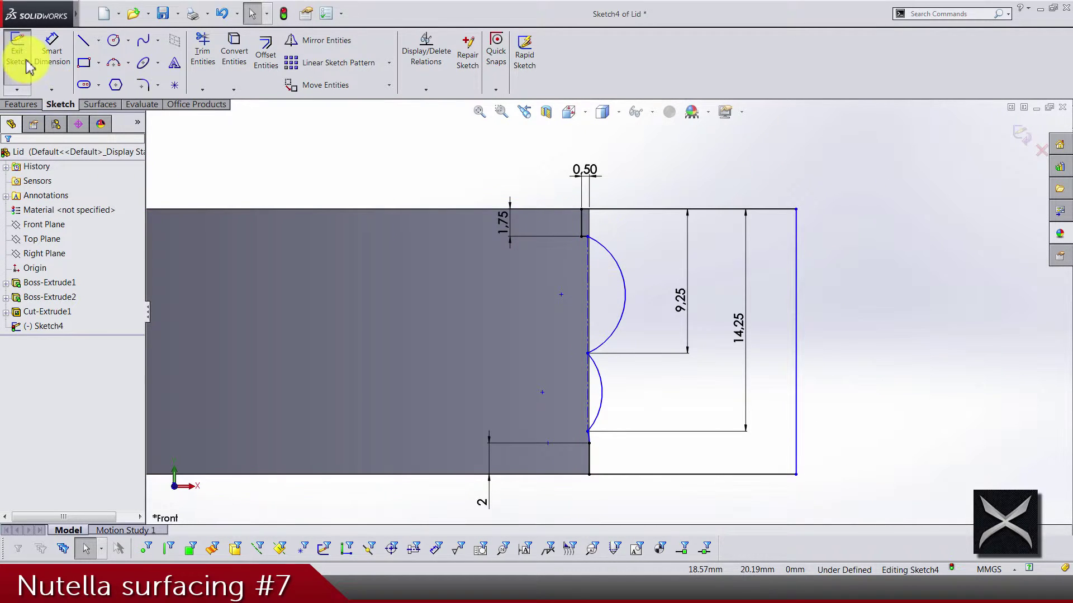
click(52, 50)
scroll(581, 216, down, 5)
scroll(623, 269, down, 2)
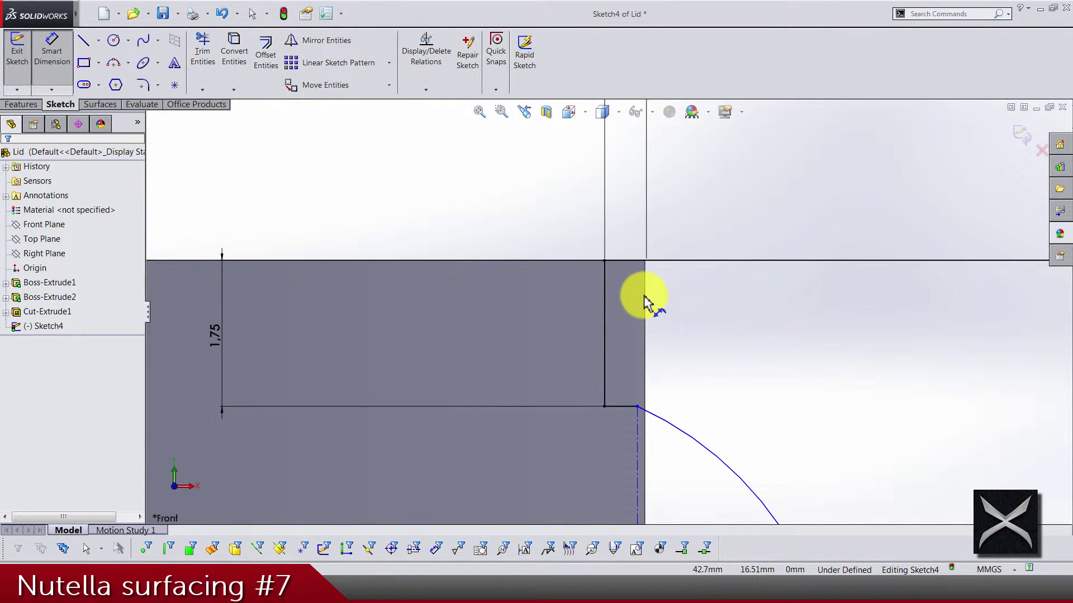
click(604, 316)
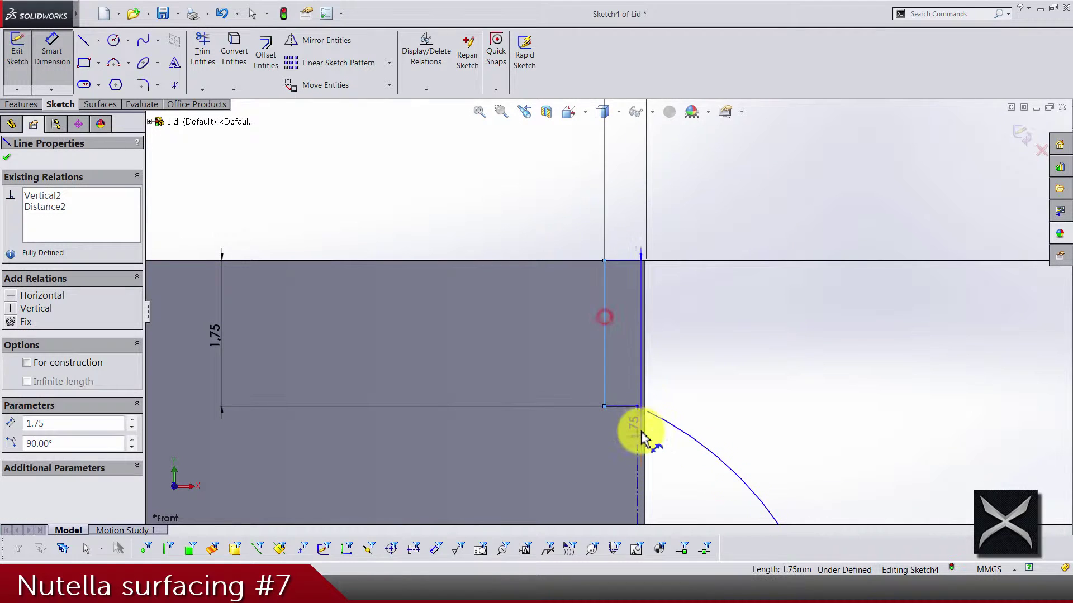
click(637, 436)
scroll(612, 248, up, 3)
click(571, 229)
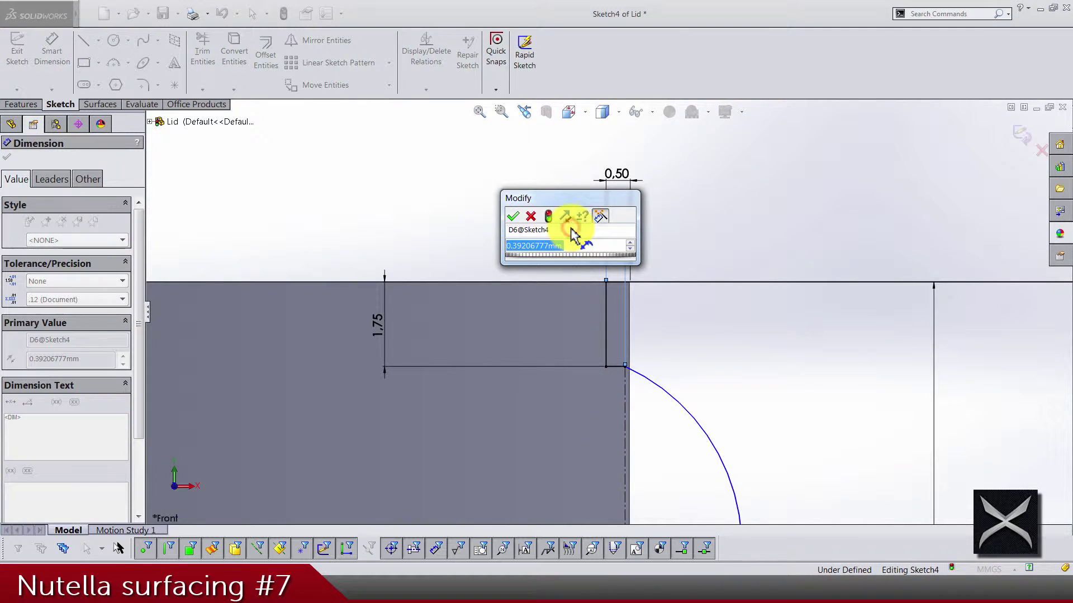
key(Return)
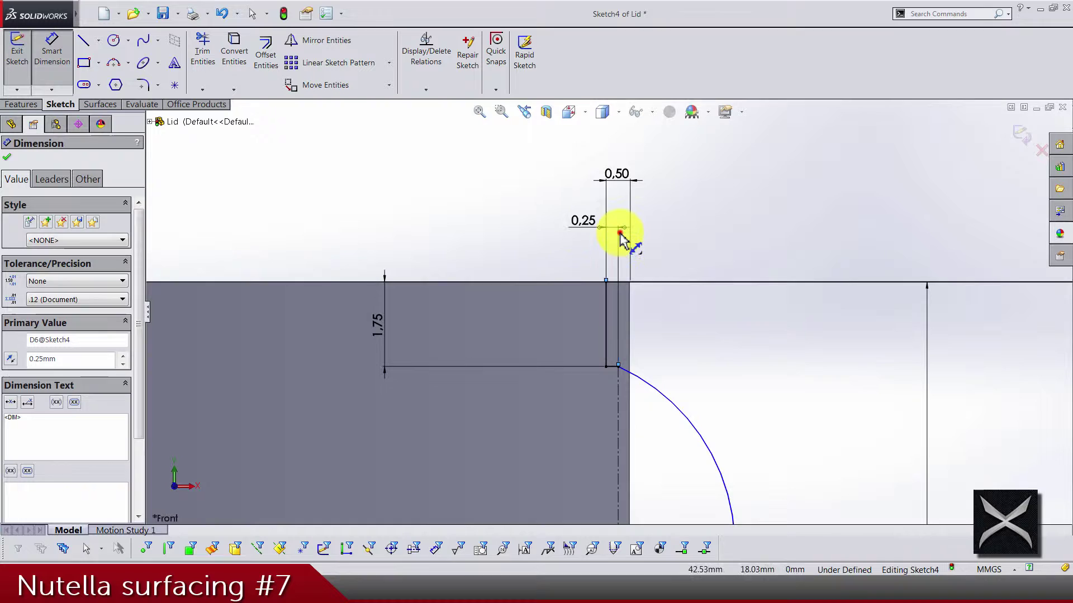
key(Escape)
scroll(702, 282, up, 4)
scroll(618, 390, down, 5)
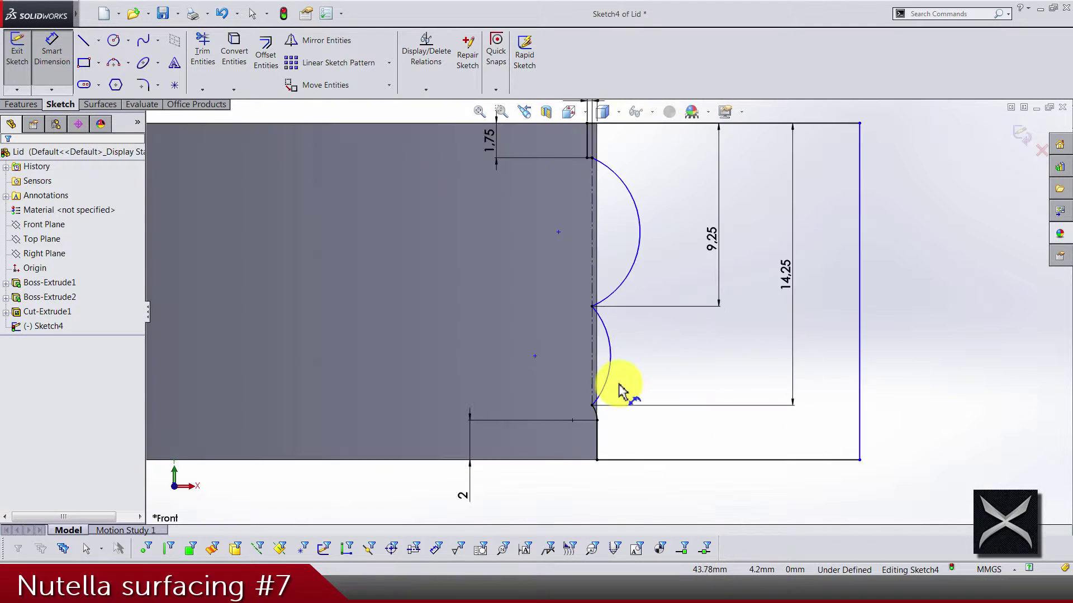
scroll(614, 305, down, 2)
key(Escape)
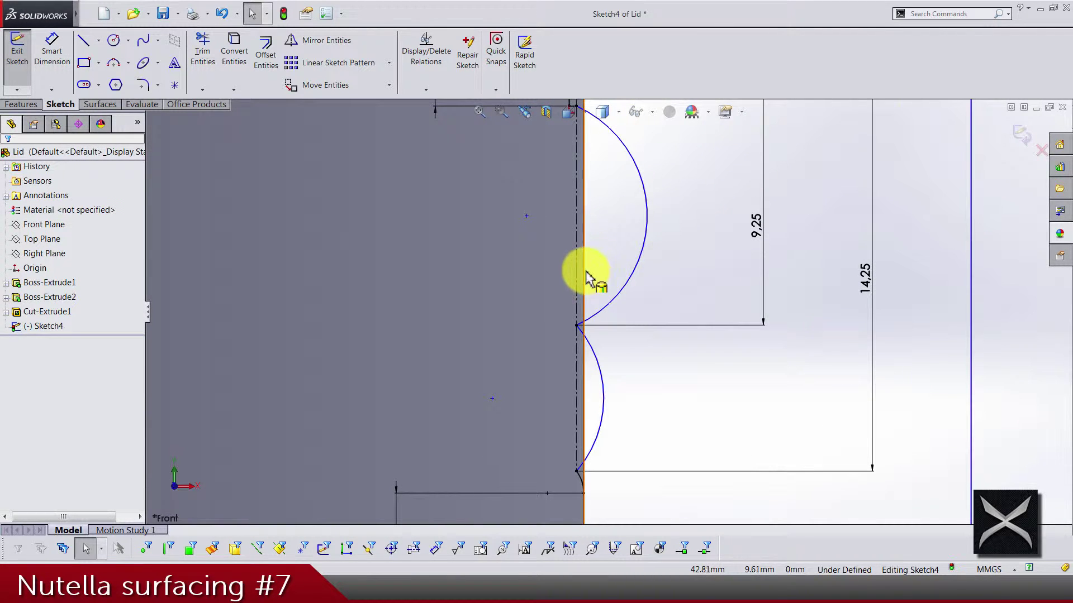
Make the upper and lower arcs tangent to the wall edge.
ctrl+click(617, 306)
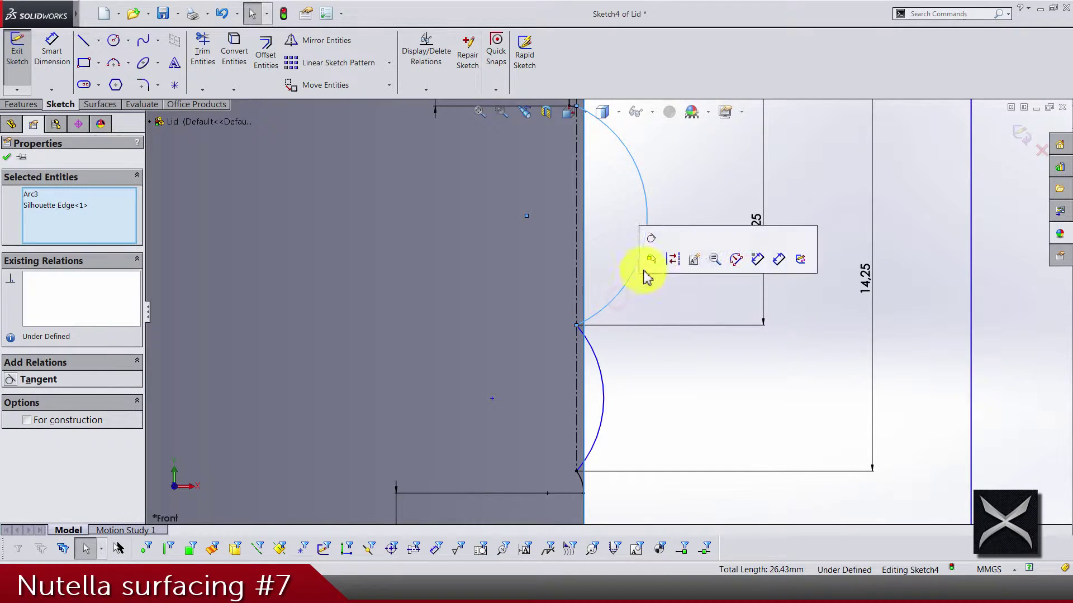
click(650, 240)
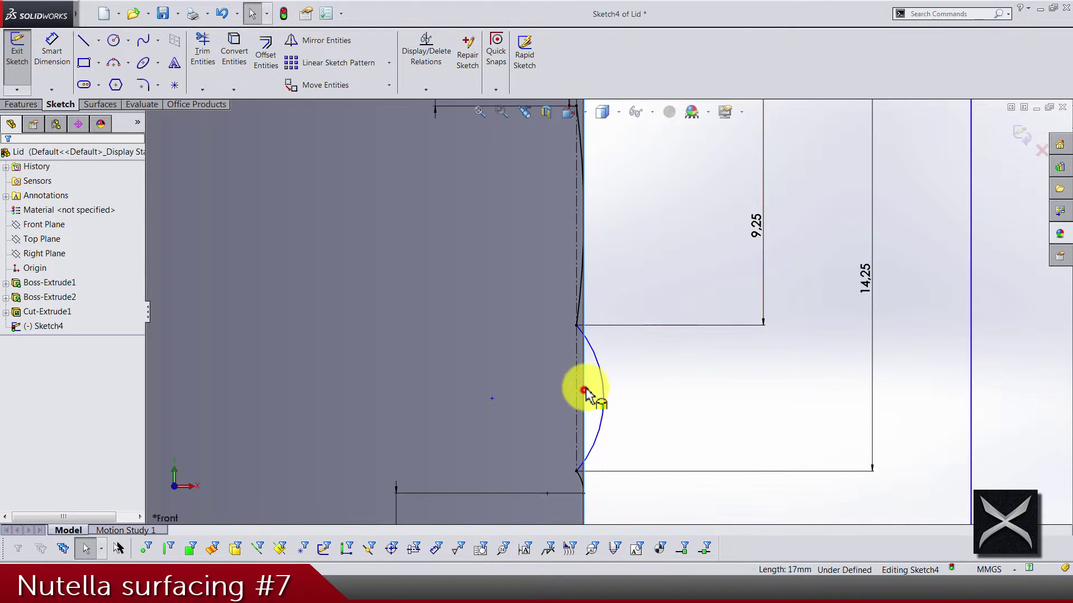
ctrl+click(597, 359)
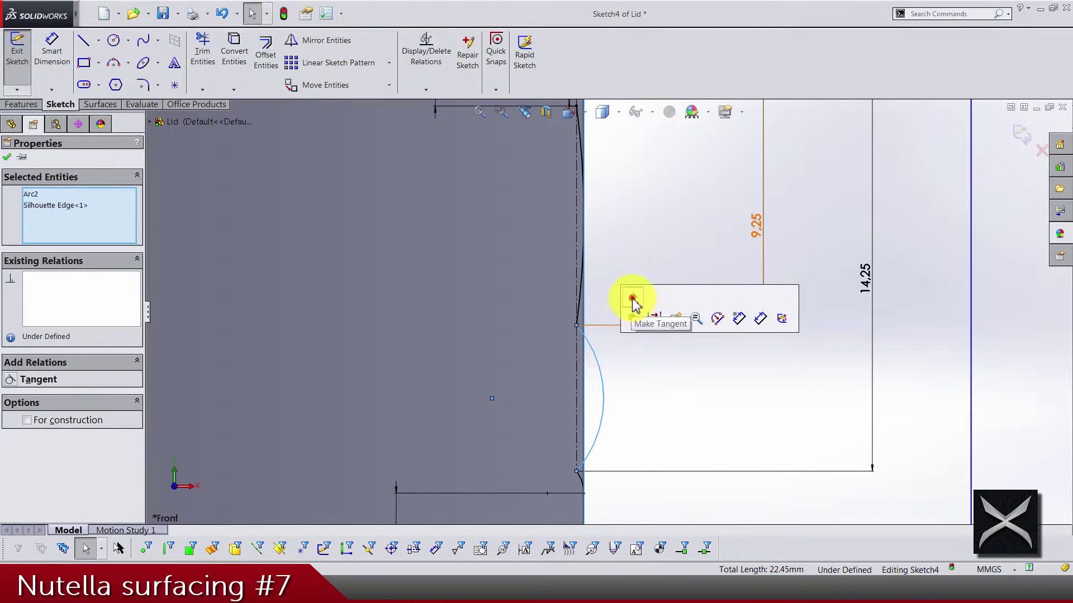
click(633, 300)
scroll(631, 380, up, 4)
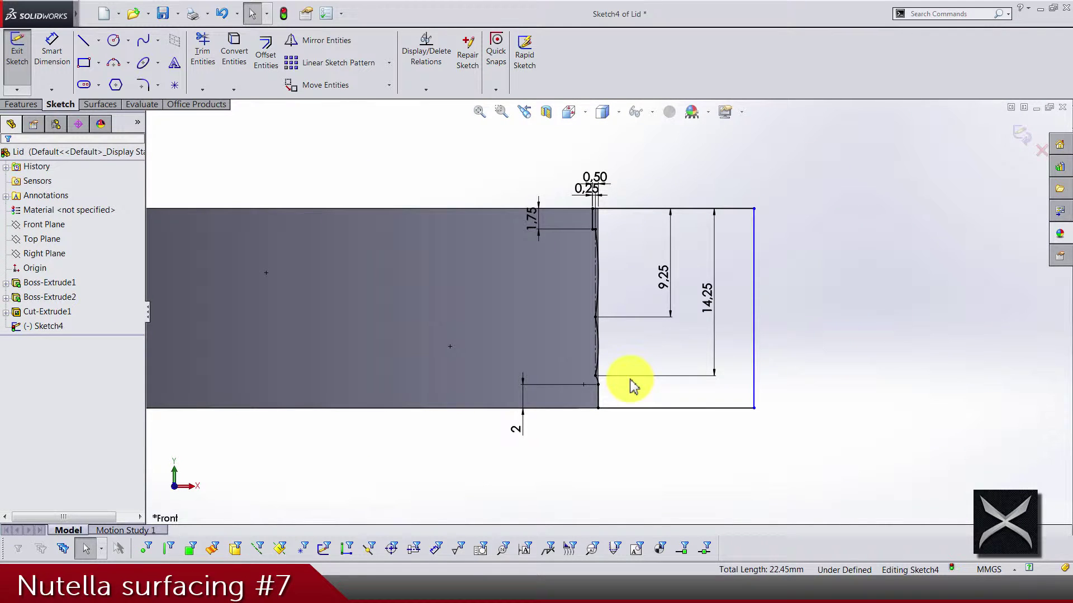
Dimension the groove profile's bottom edge to a width of 10.
click(66, 83)
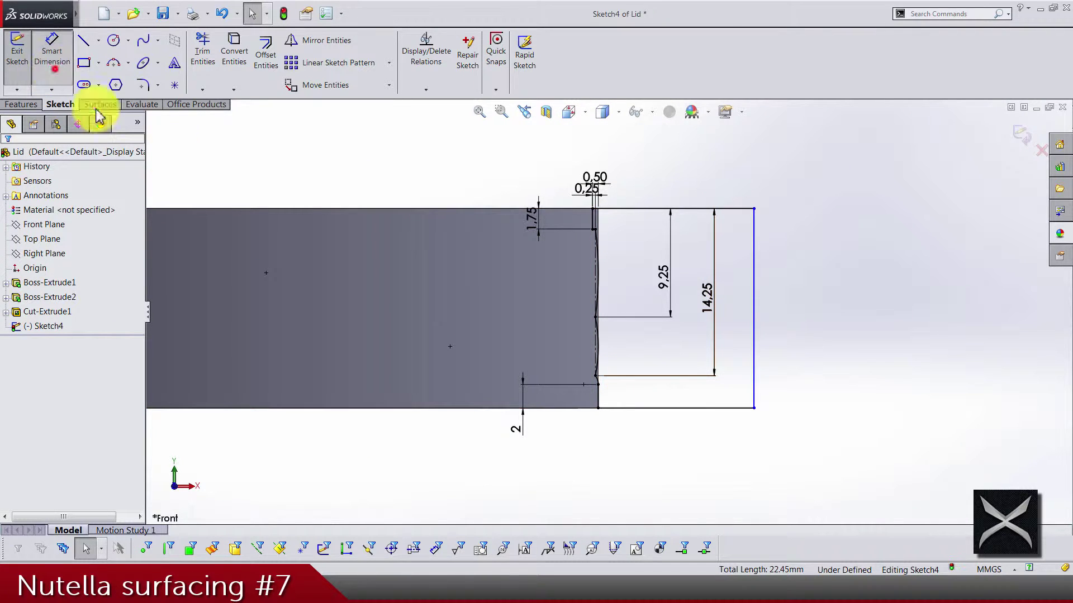
click(642, 407)
click(650, 469)
text(10)
key(Return)
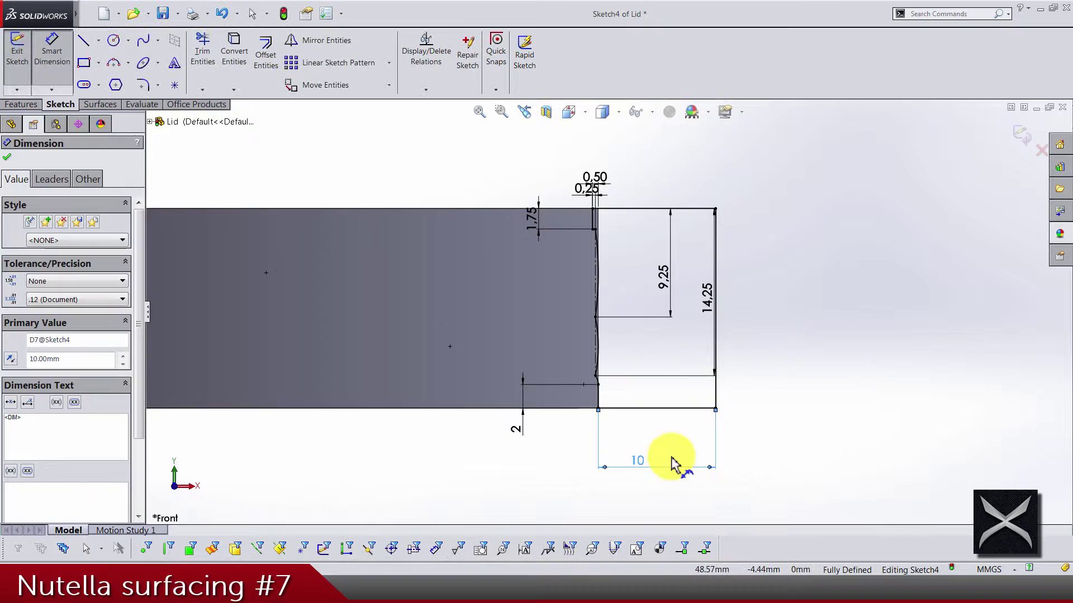
Move the 14,25, 9,25, 0,25, 1,75, 2 and 10 dimensions clear of the profile.
click(795, 302)
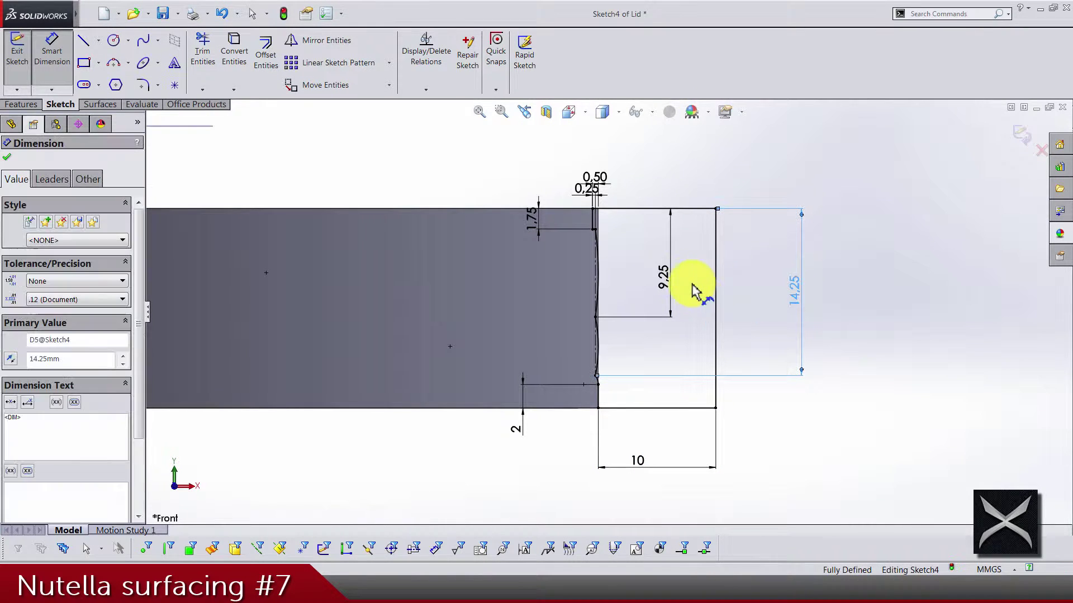
drag(676, 282, 795, 283)
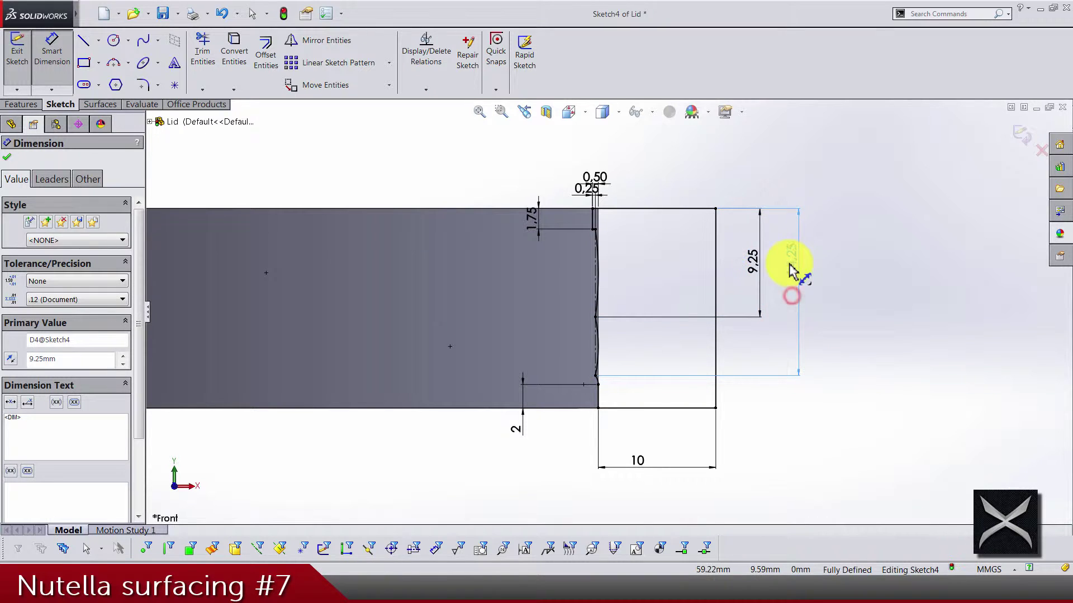
drag(593, 188, 629, 146)
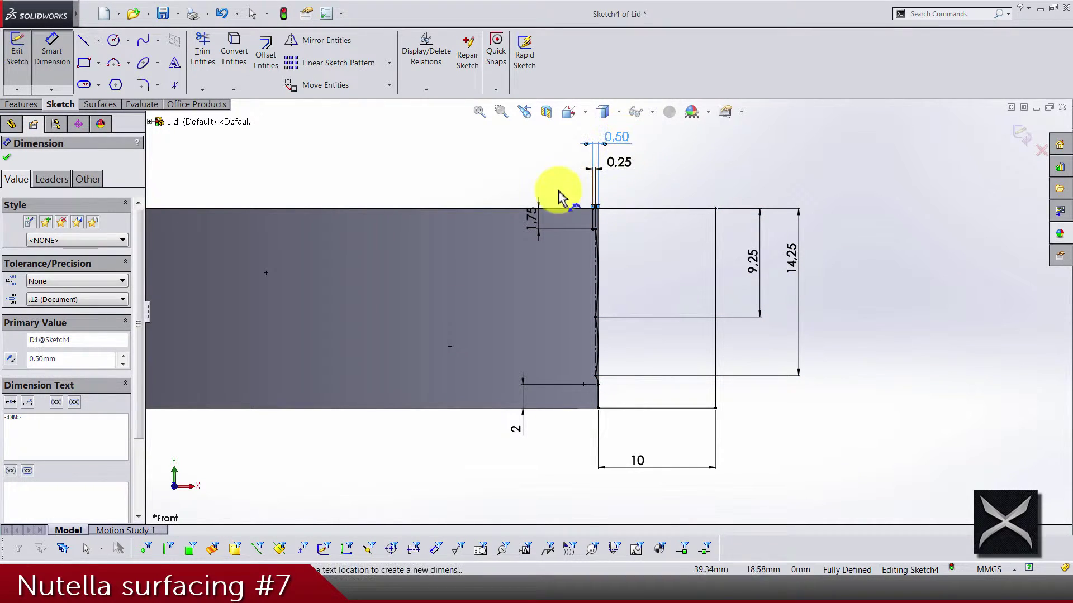
drag(531, 211, 530, 180)
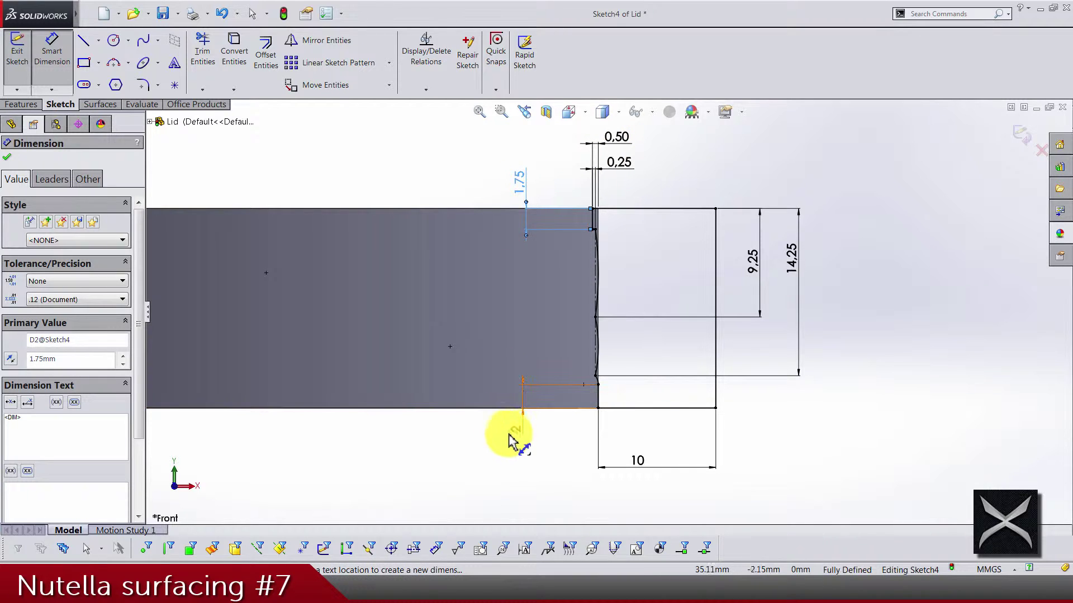
drag(510, 434, 510, 439)
drag(644, 471, 658, 455)
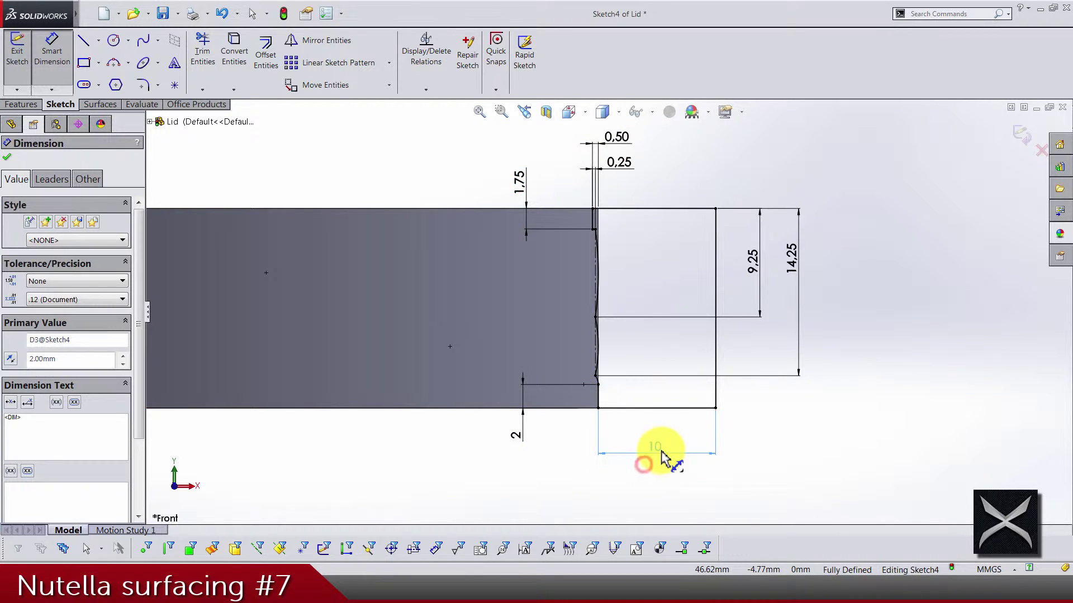
click(788, 424)
Exit the groove sketch and revolve-cut it 360° around the centerline.
middle_drag(786, 422, 348, 192)
key(f)
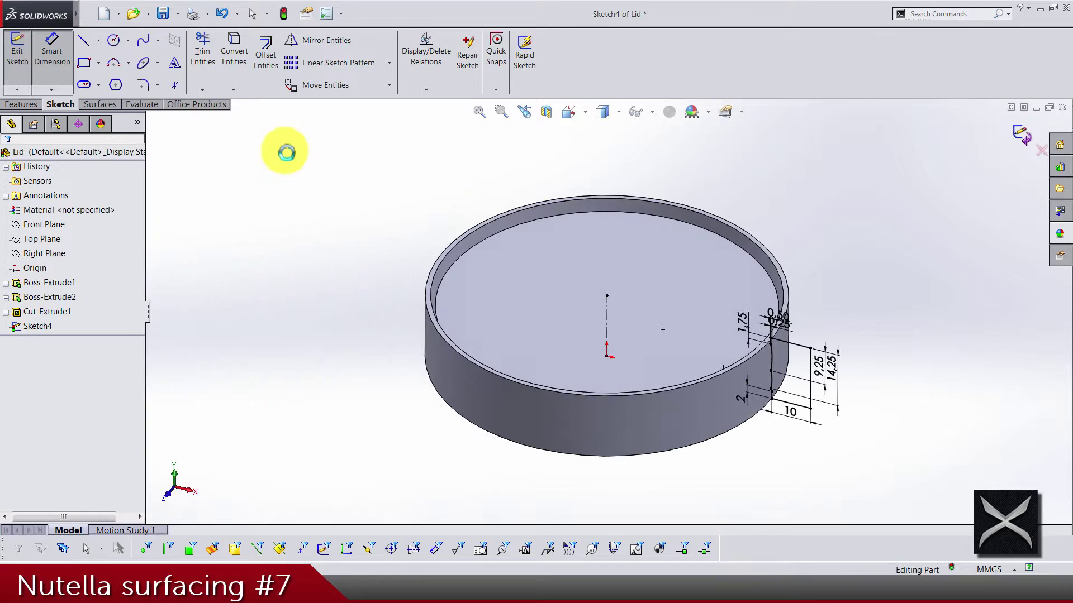
key(ctrl+b)
click(260, 81)
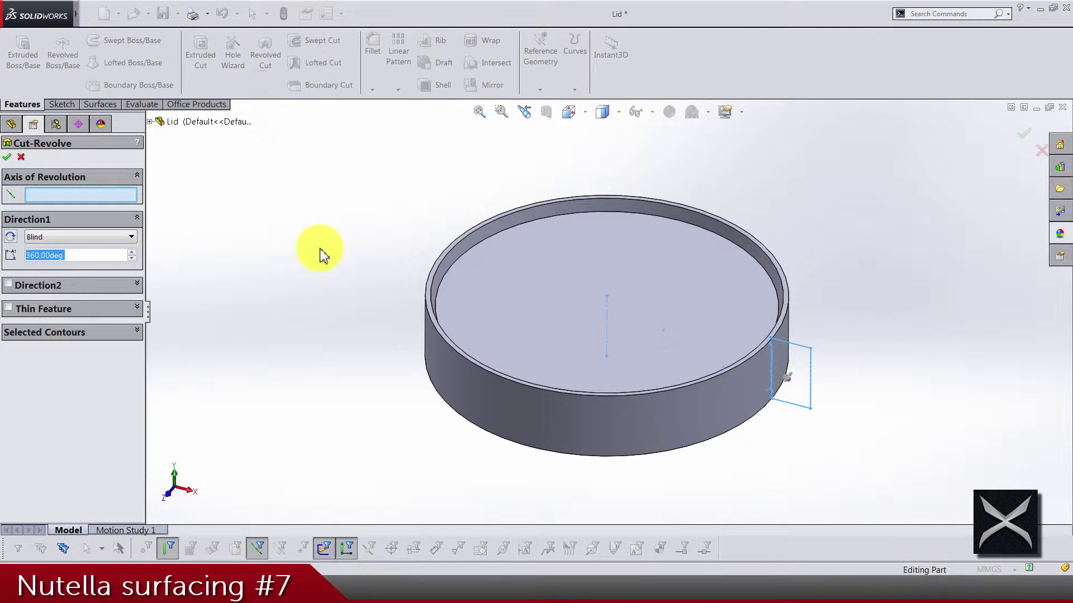
click(609, 315)
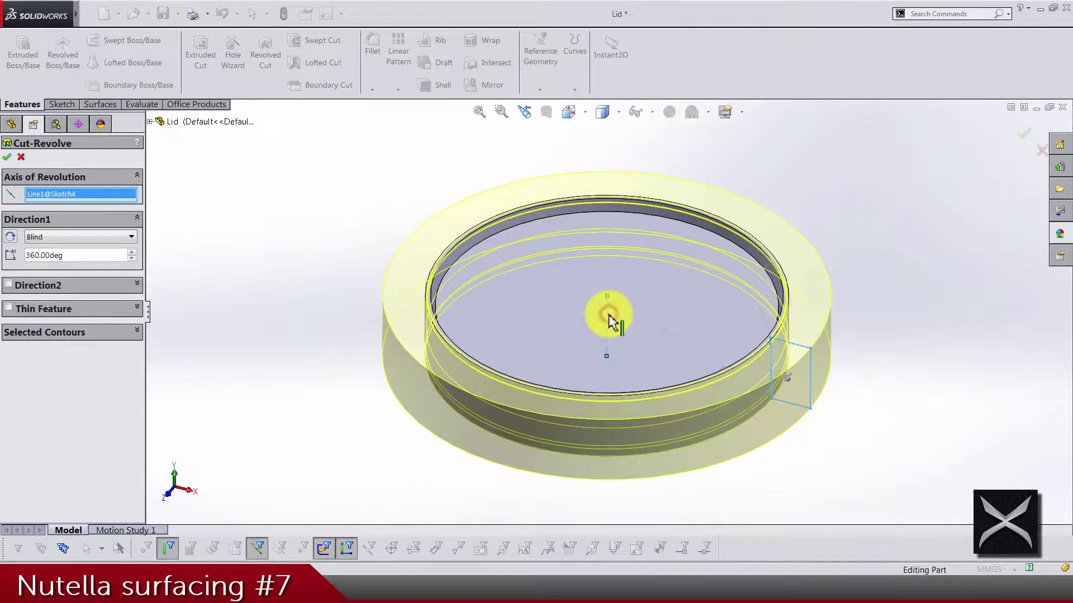
key(Return)
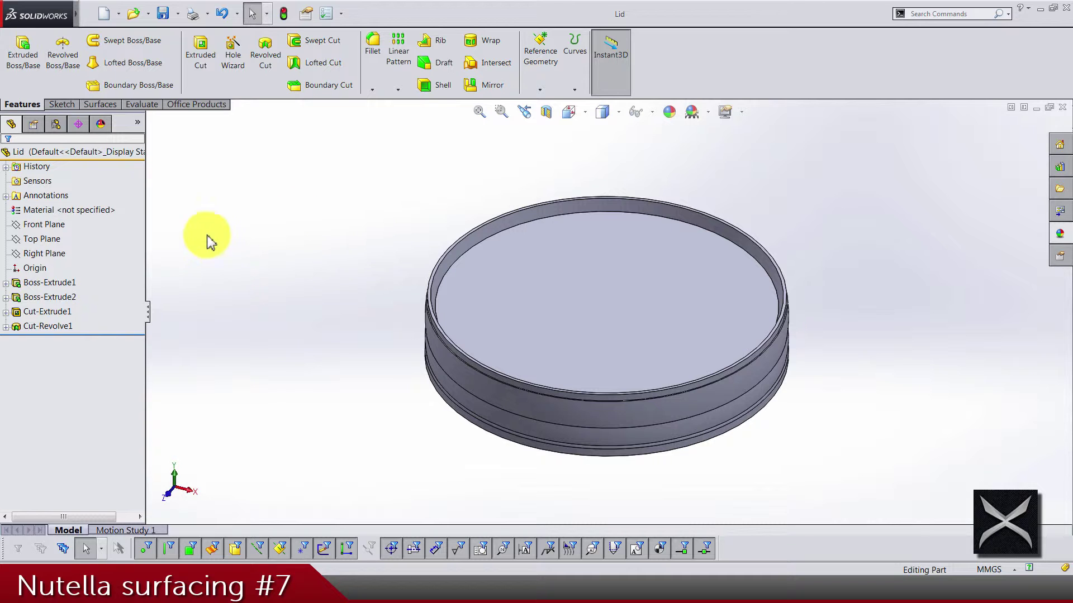
Sketch a vertical line on the Right Plane from the lid's bottom edge to its top edge.
right_click(49, 262)
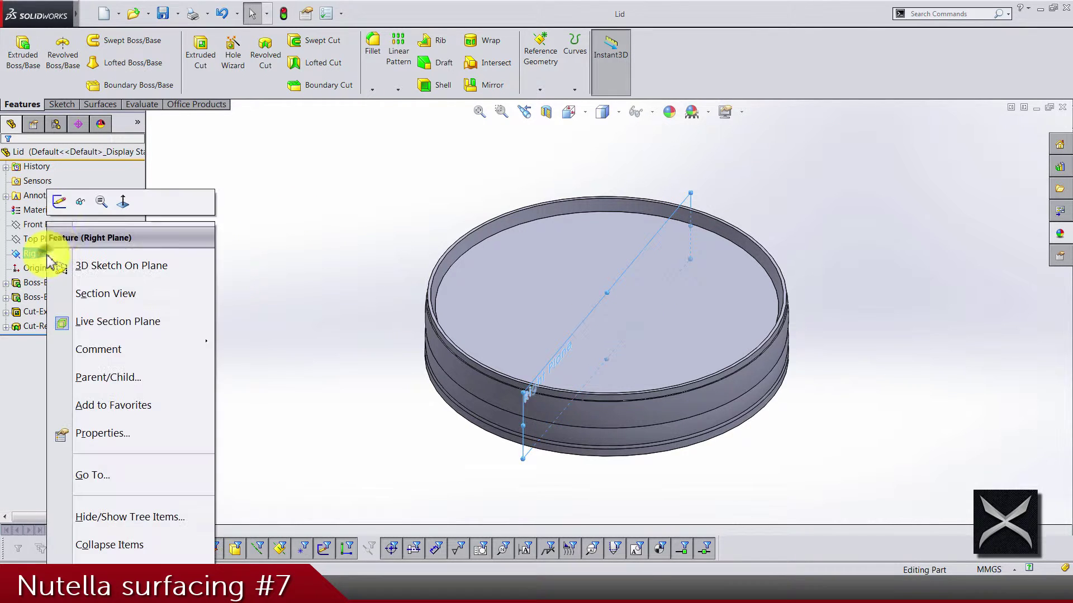
click(59, 201)
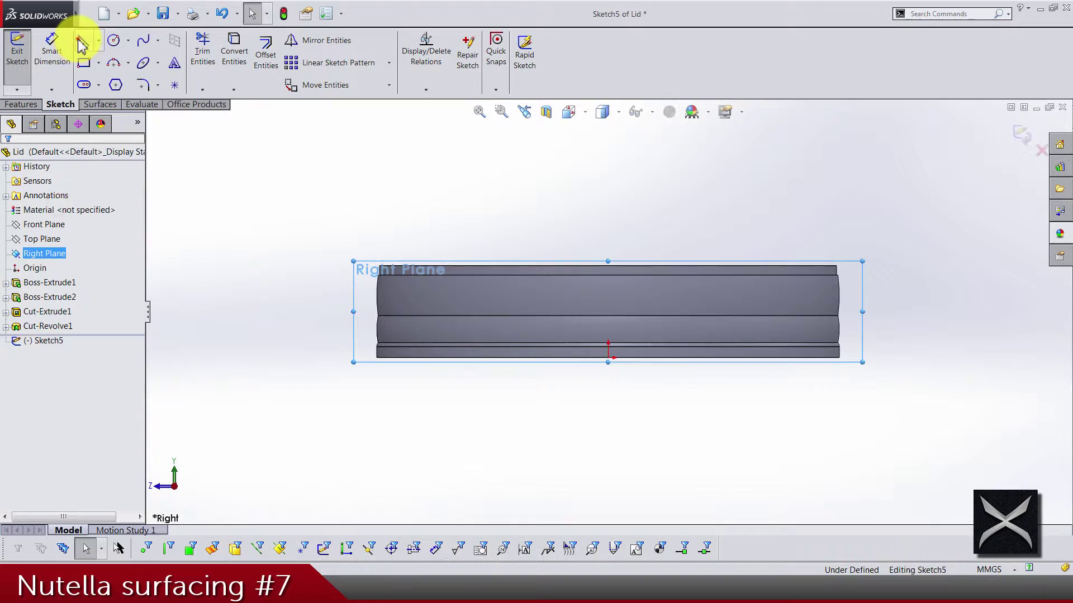
click(82, 40)
click(608, 358)
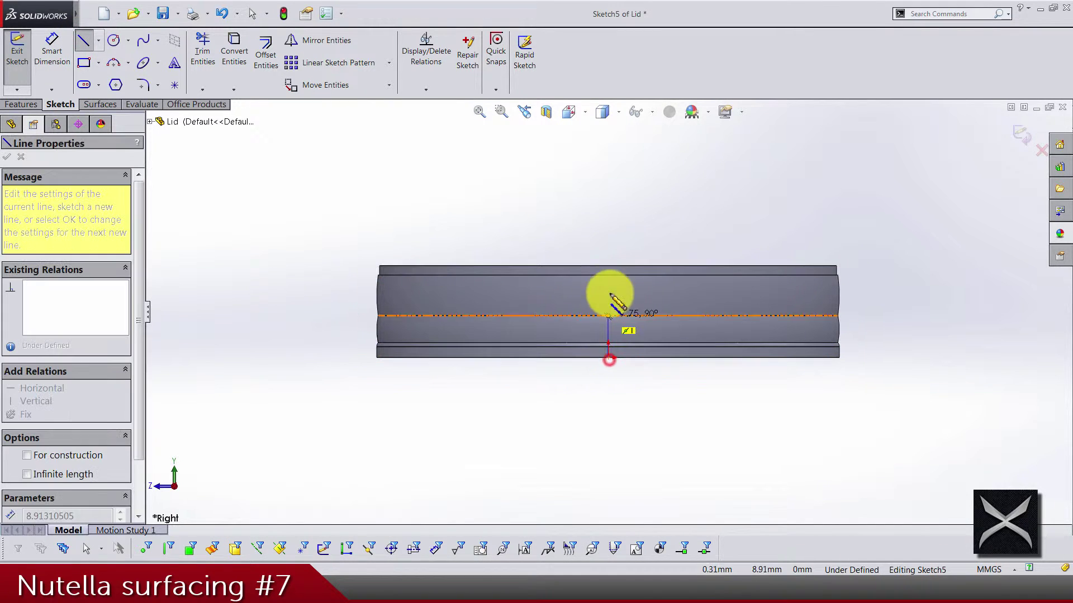
click(608, 266)
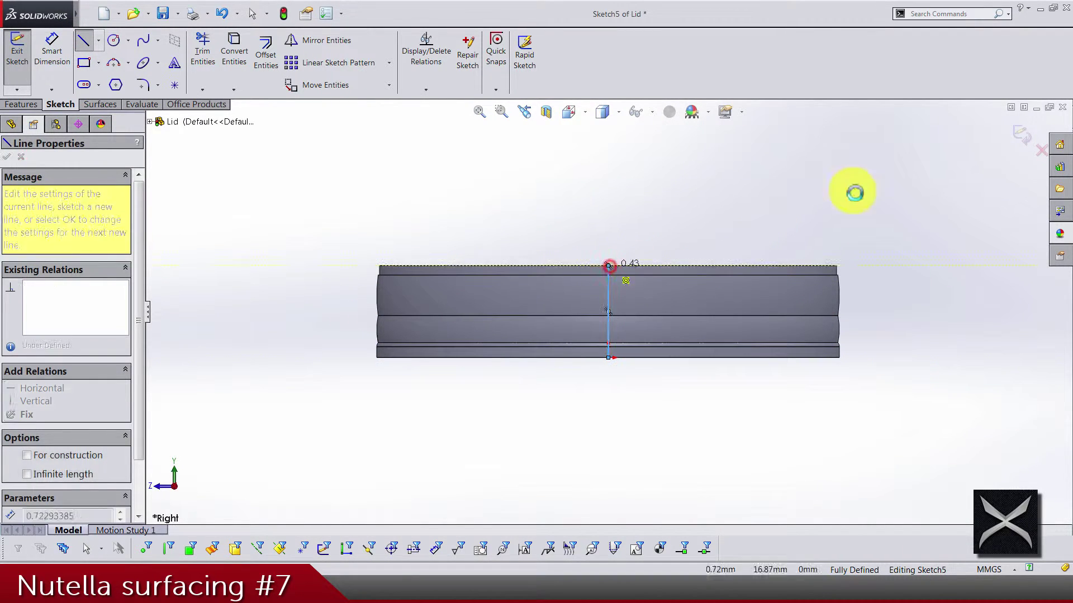
key(Escape)
click(1017, 134)
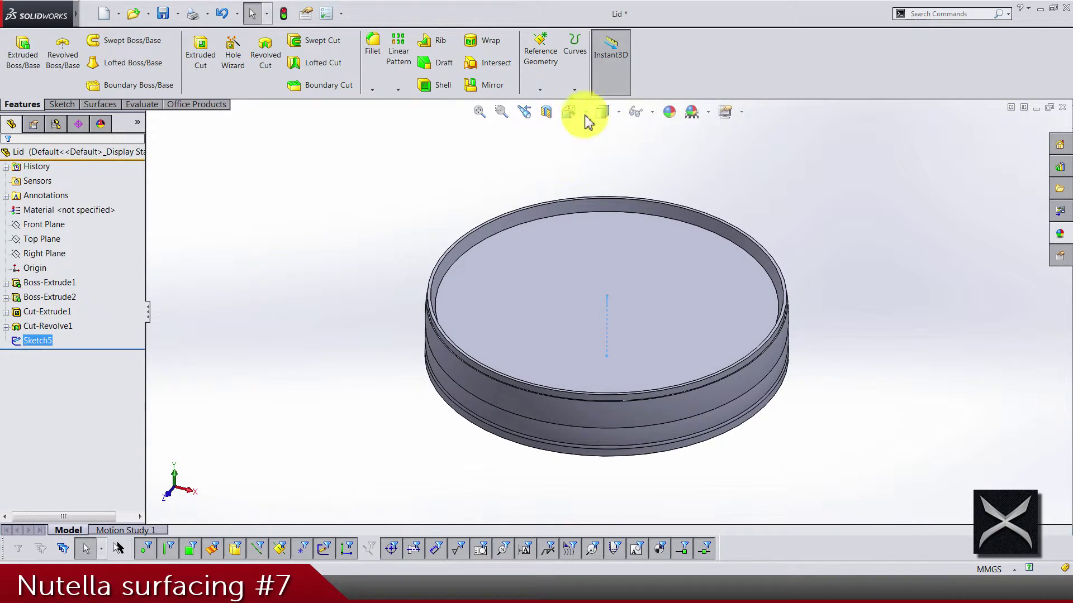
Project the sketch as Split Line1 onto four outer side band faces.
click(577, 74)
click(598, 108)
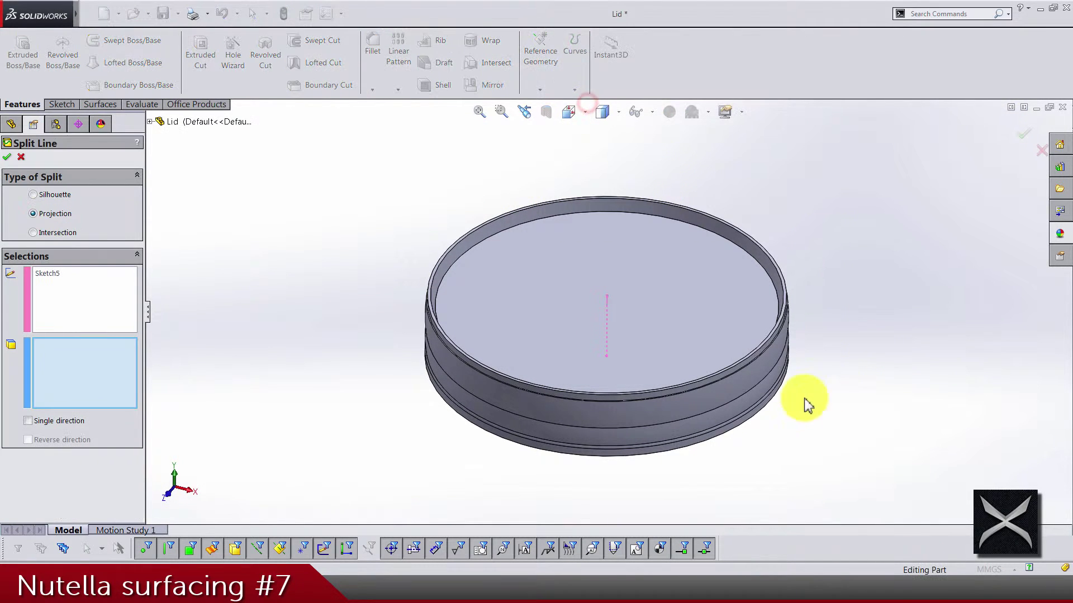
scroll(757, 436, down, 3)
middle_drag(757, 436, 609, 347)
click(608, 344)
click(626, 398)
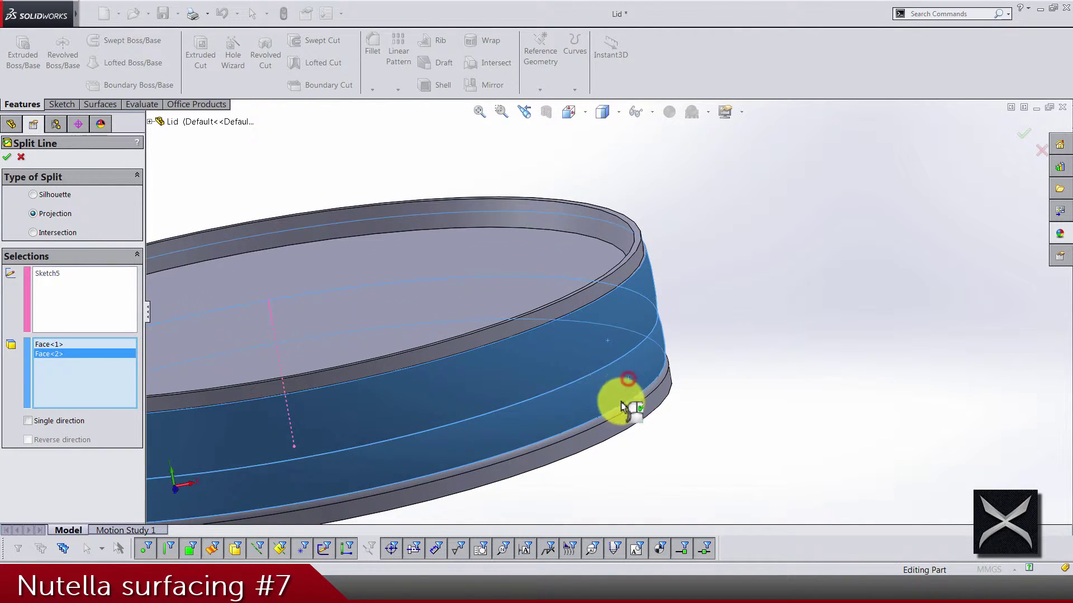
scroll(614, 405, down, 3)
click(594, 412)
click(594, 417)
mouse_move(595, 416)
middle_down()
mouse_move(611, 443)
mouse_move(627, 352)
mouse_move(618, 408)
mouse_move(646, 443)
mouse_move(611, 430)
middle_up()
key(Return)
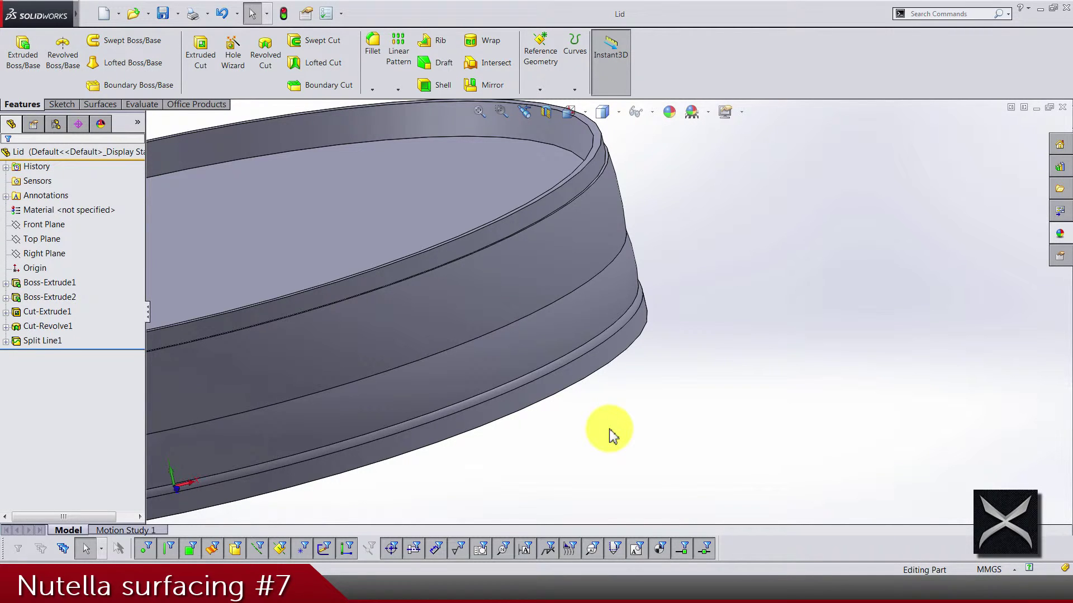
Zoom and orbit to the rim, then call up the narrow split face's context menu.
scroll(609, 436, up, 3)
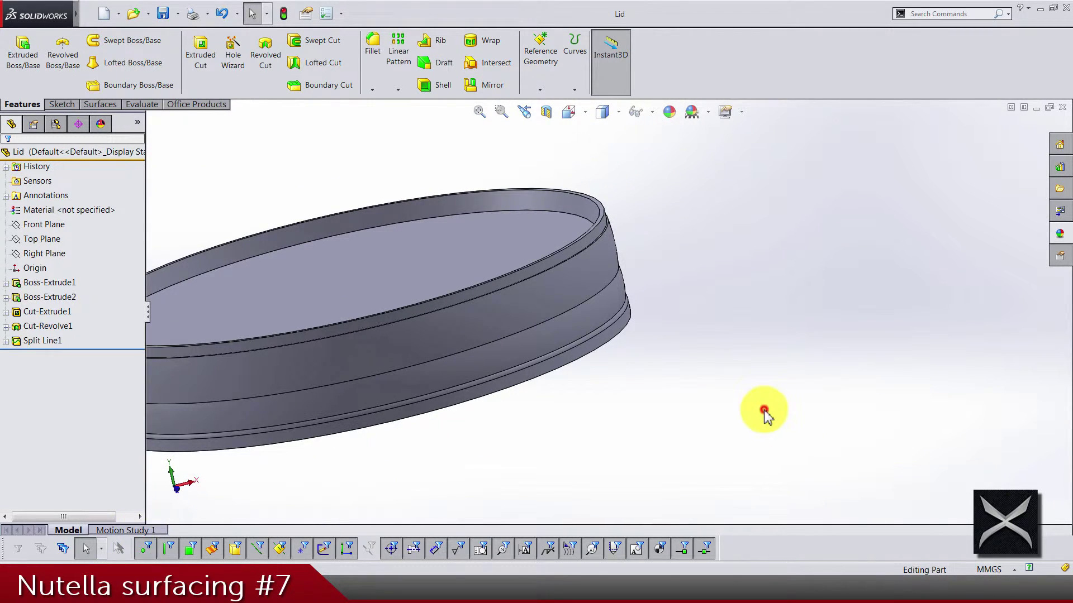
scroll(637, 333, up, 3)
middle_drag(637, 333, 546, 448)
scroll(550, 350, down, 3)
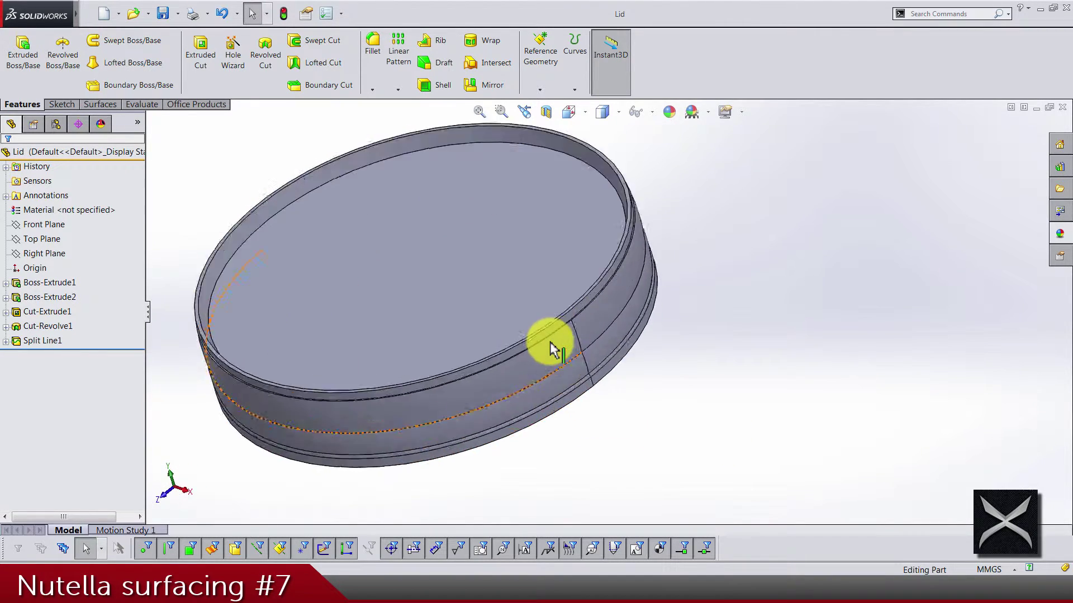
scroll(628, 304, down, 8)
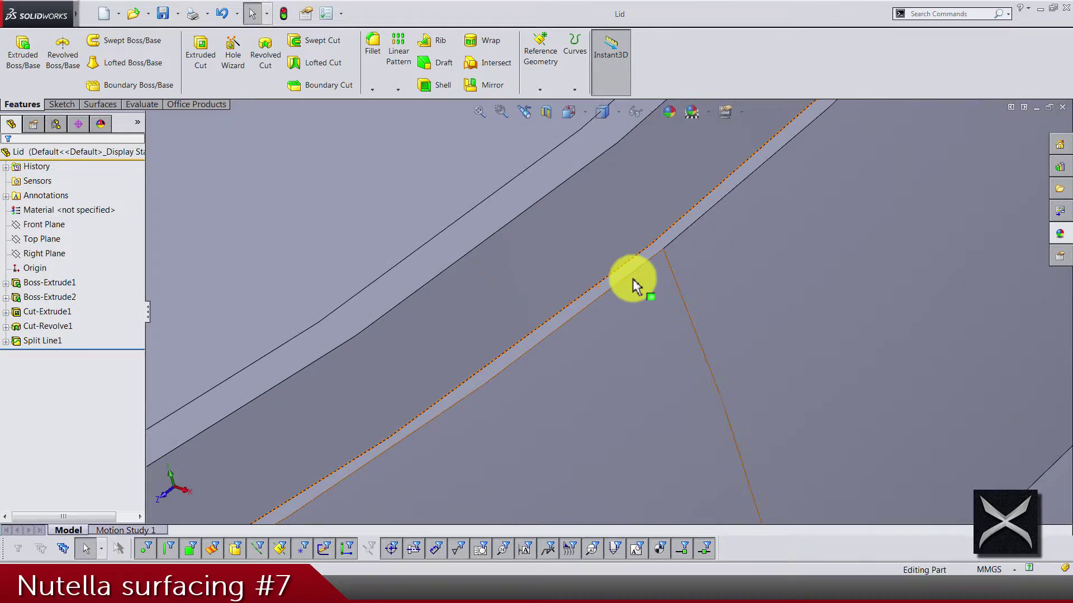
right_click(631, 262)
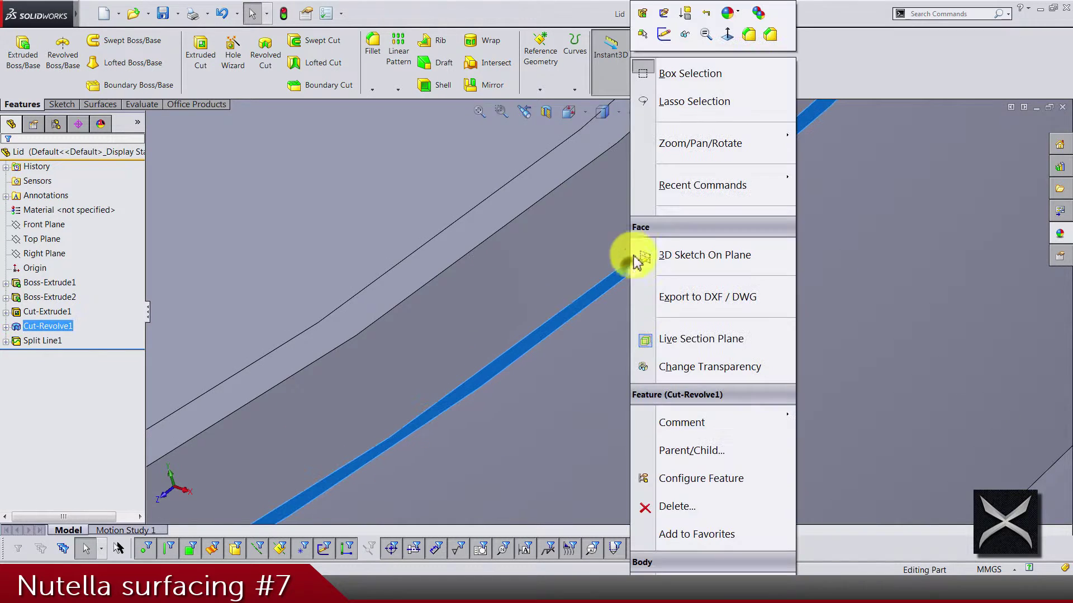
Sketch on the narrow rim face and draw a centerline from the origin to the rim edge.
click(665, 39)
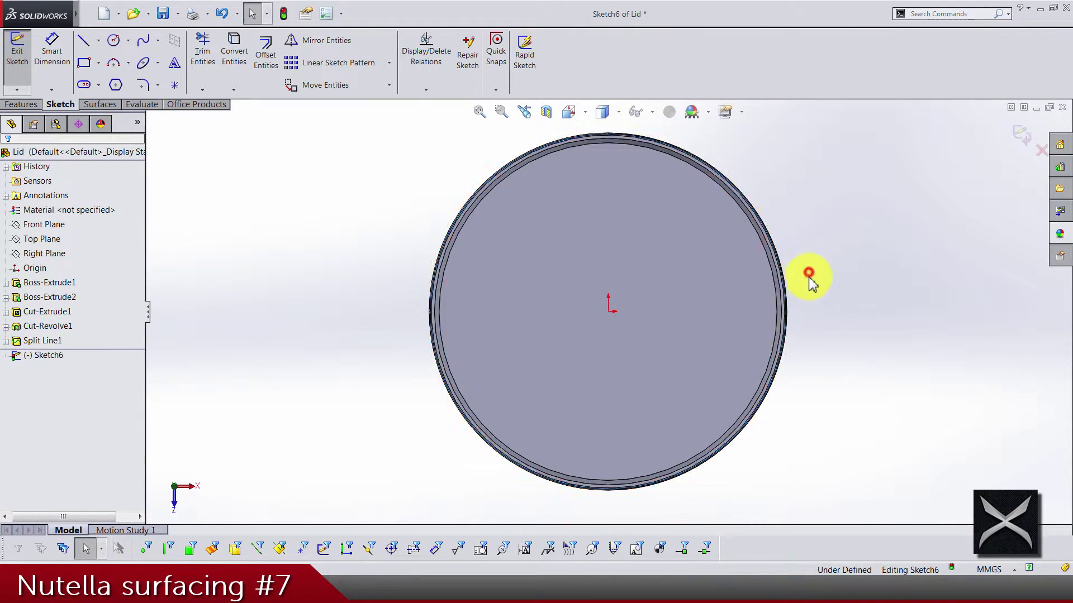
scroll(808, 275, down, 3)
click(98, 42)
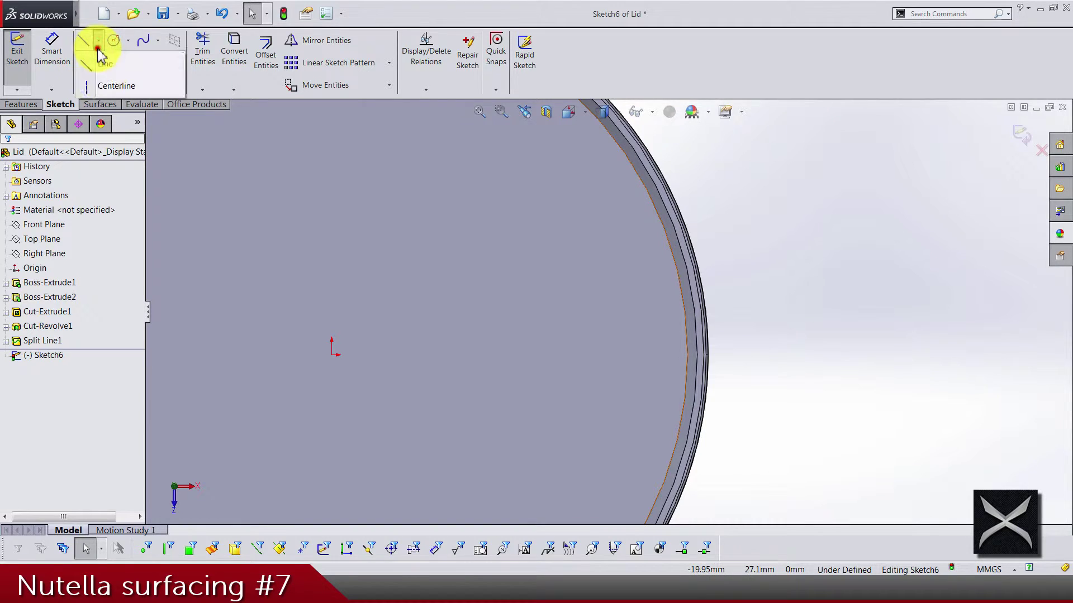
click(106, 87)
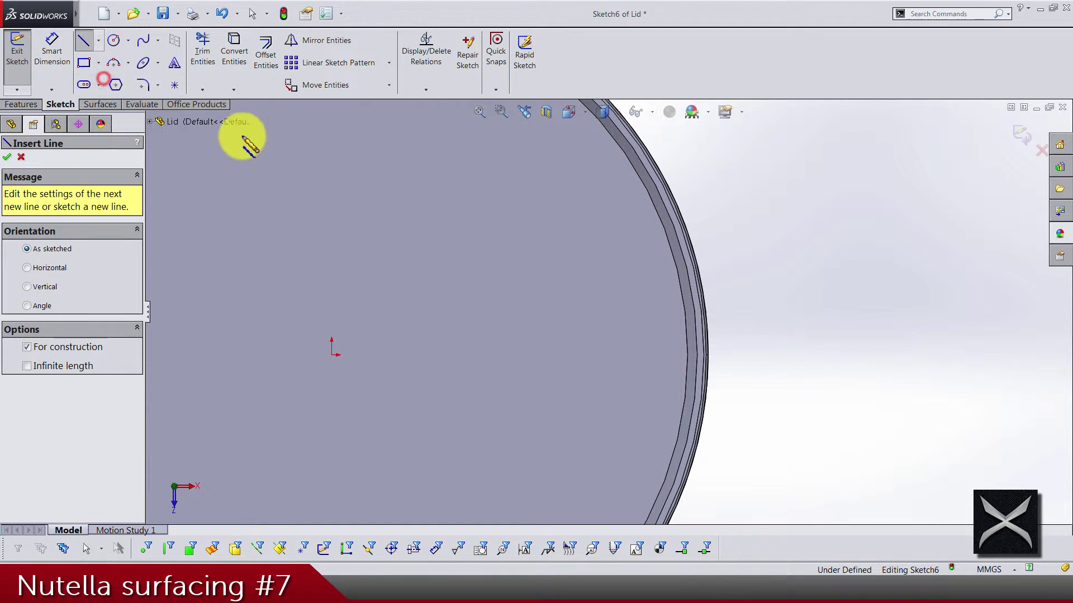
click(330, 354)
scroll(598, 354, up, 3)
scroll(695, 323, down, 5)
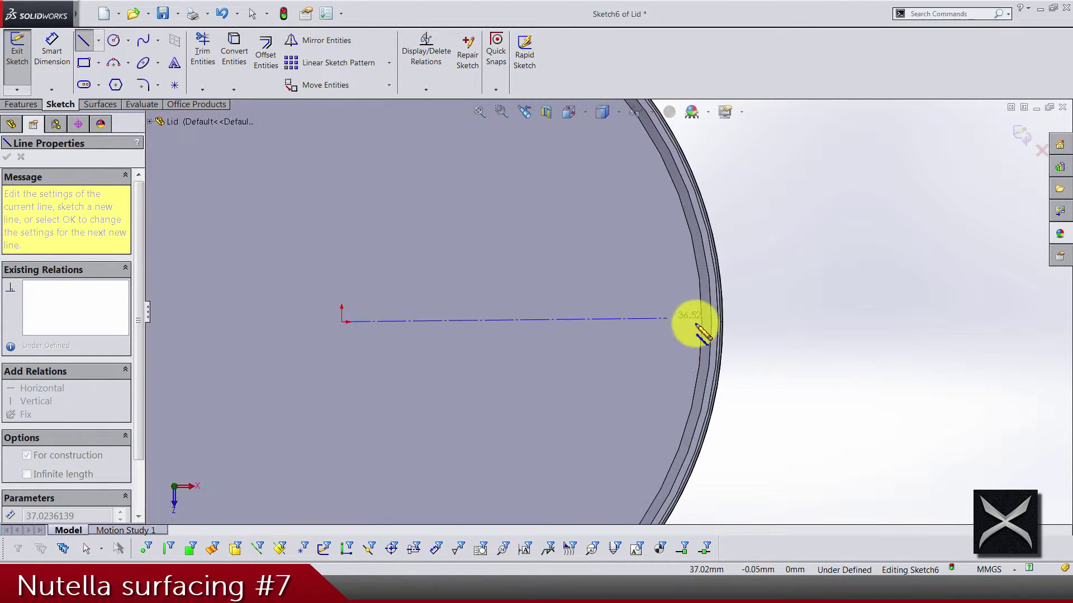
scroll(721, 299, down, 2)
scroll(632, 336, down, 3)
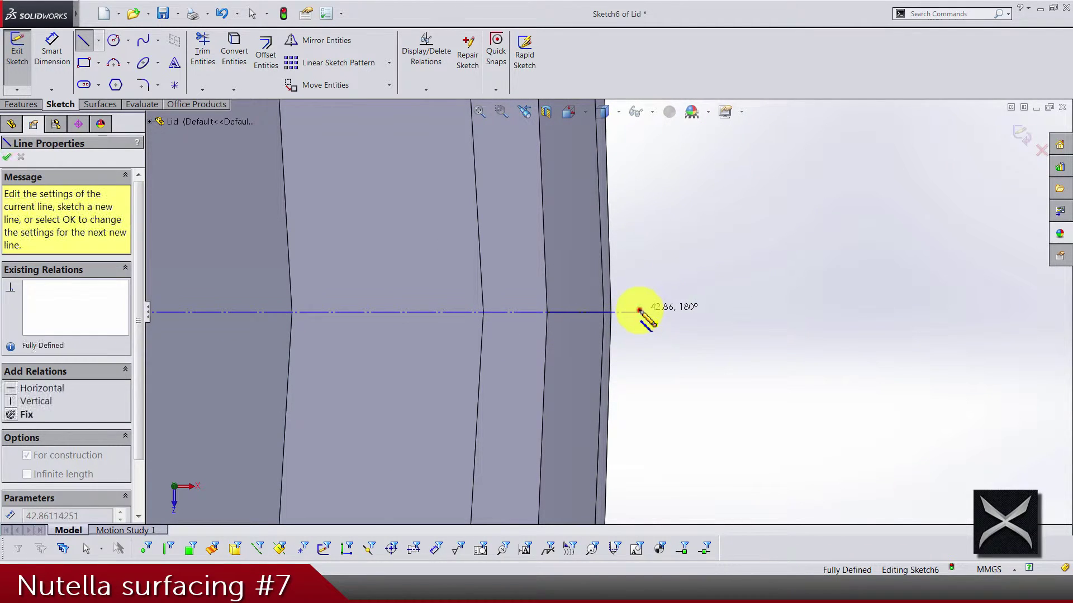
click(635, 311)
key(Escape)
Make the centerline's end coincident with the rim vertex.
scroll(626, 311, down, 4)
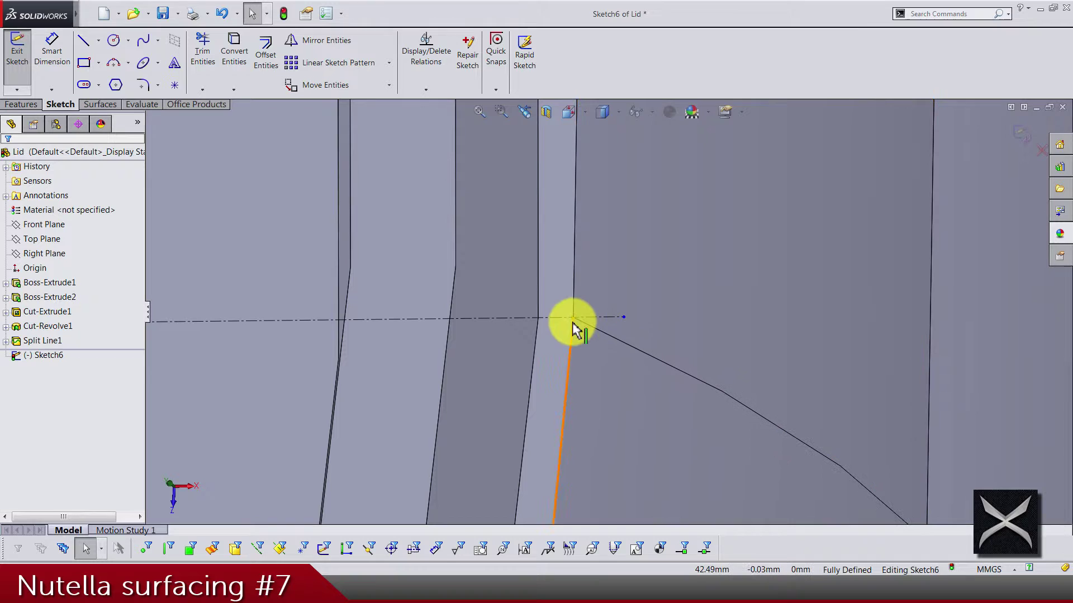
click(572, 320)
key(Escape)
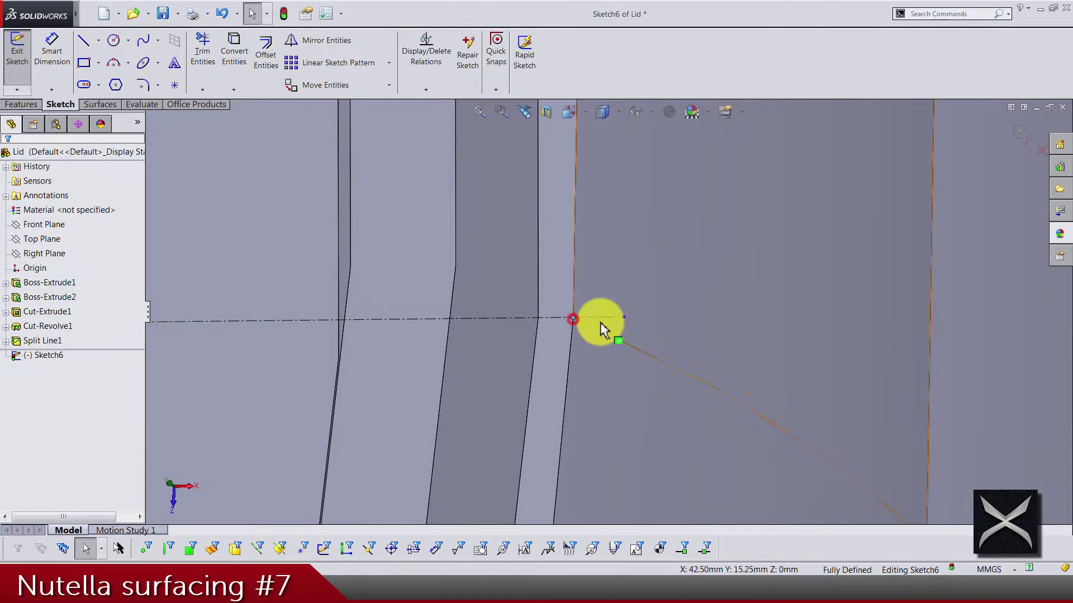
click(622, 319)
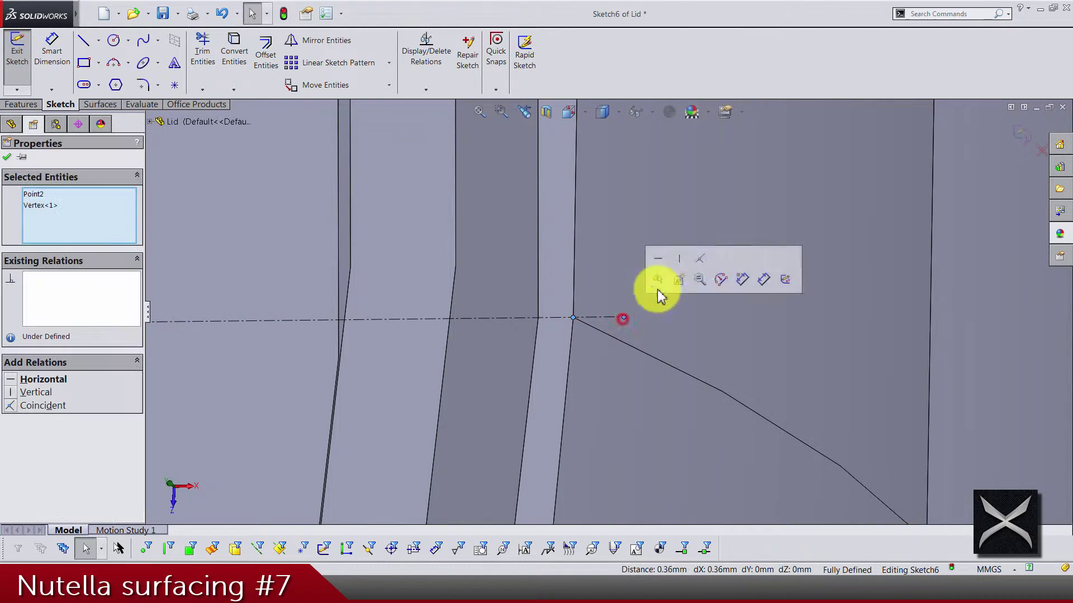
click(701, 258)
Convert the rim edge into sketch geometry, then return to the Top view.
click(573, 119)
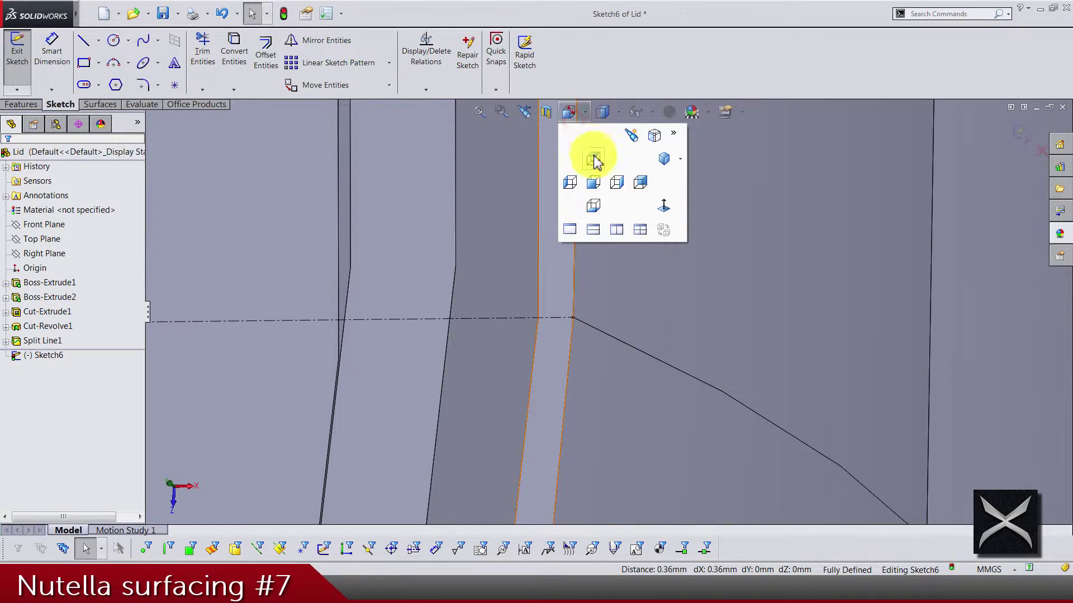
click(593, 155)
scroll(599, 376, down, 6)
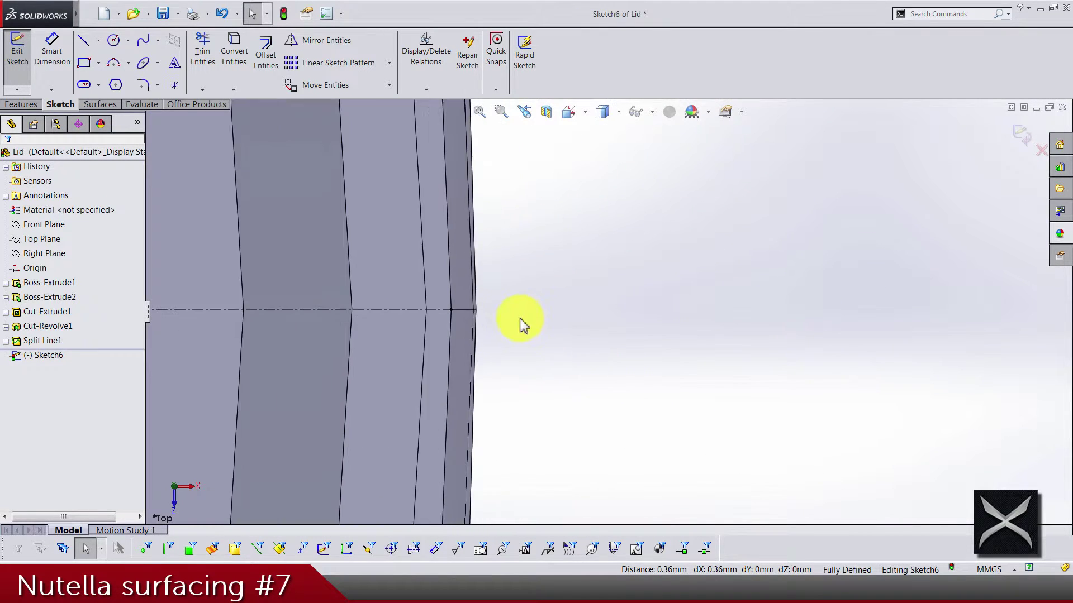
middle_drag(520, 324, 415, 333)
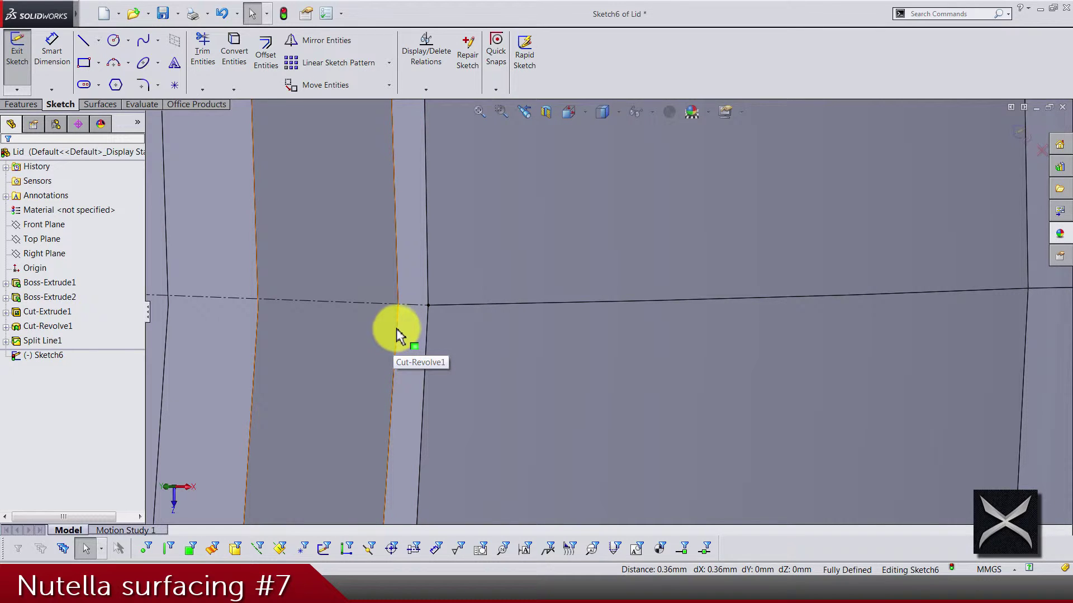
click(398, 329)
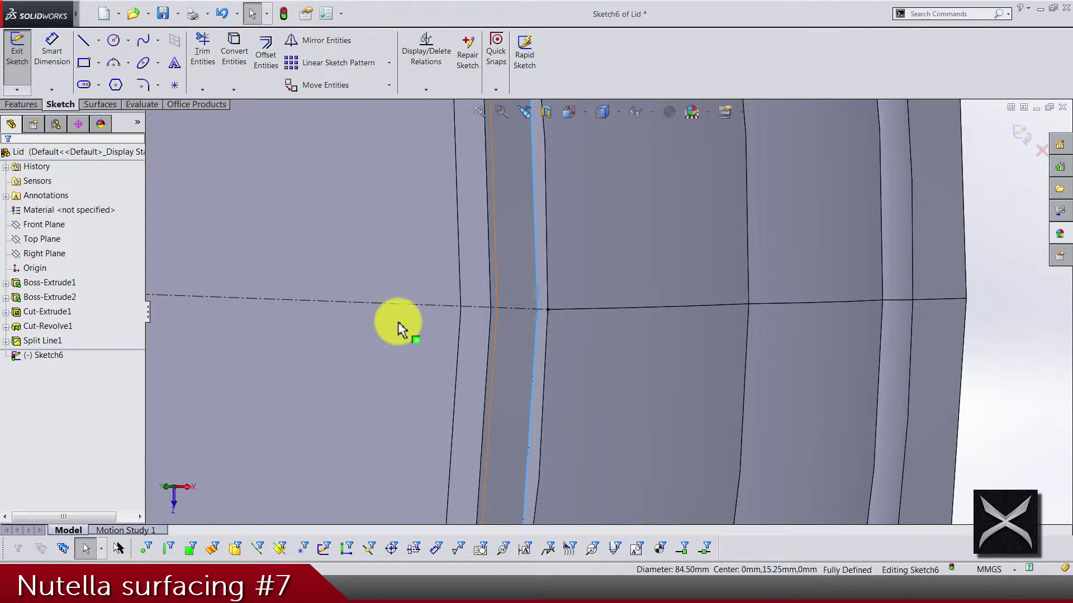
click(222, 52)
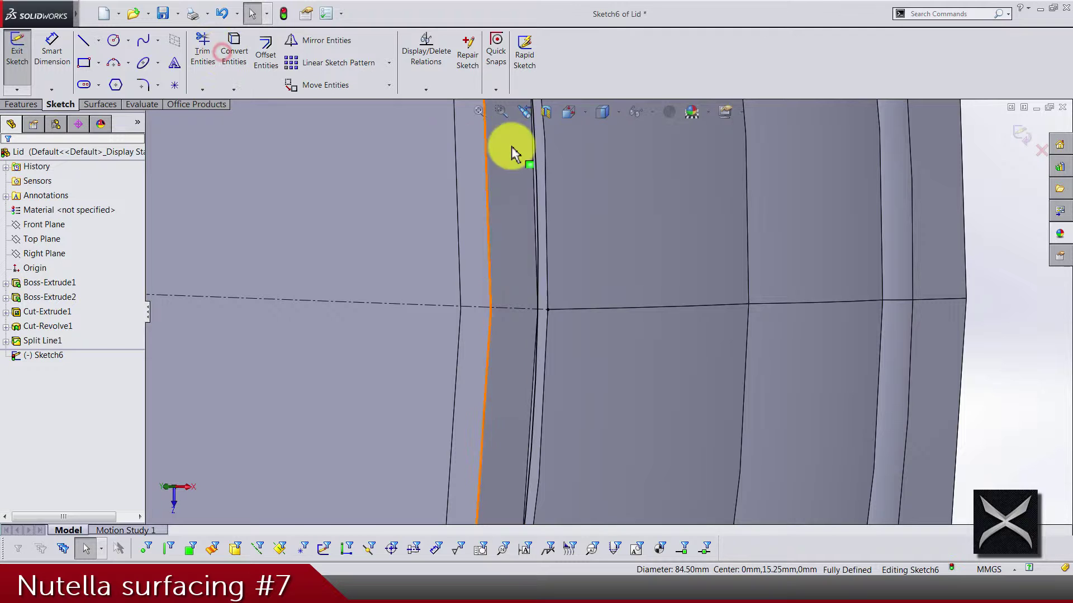
click(602, 111)
click(598, 163)
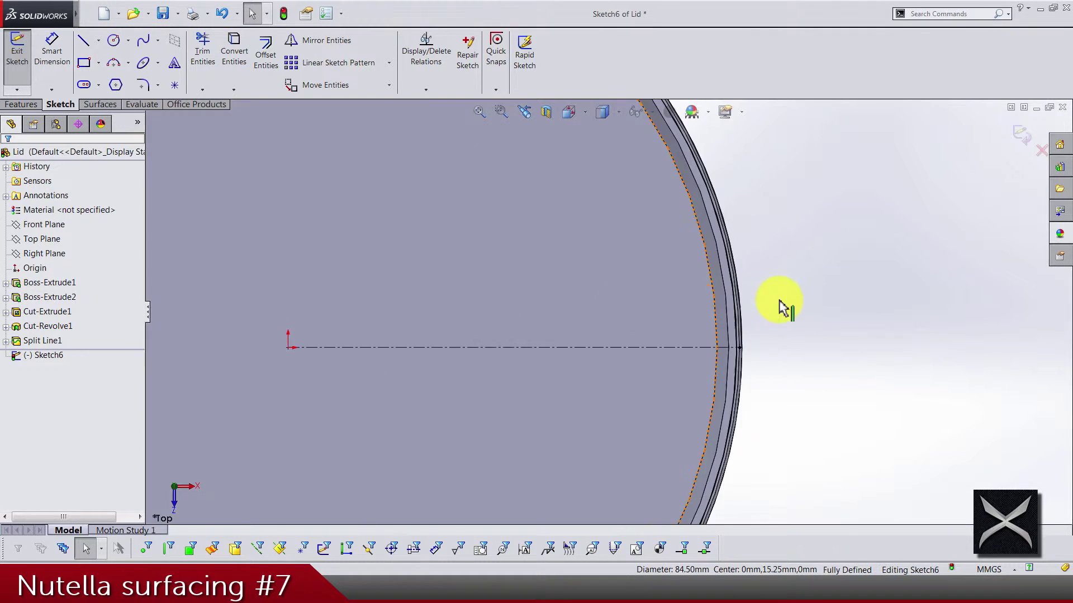
scroll(736, 376, down, 5)
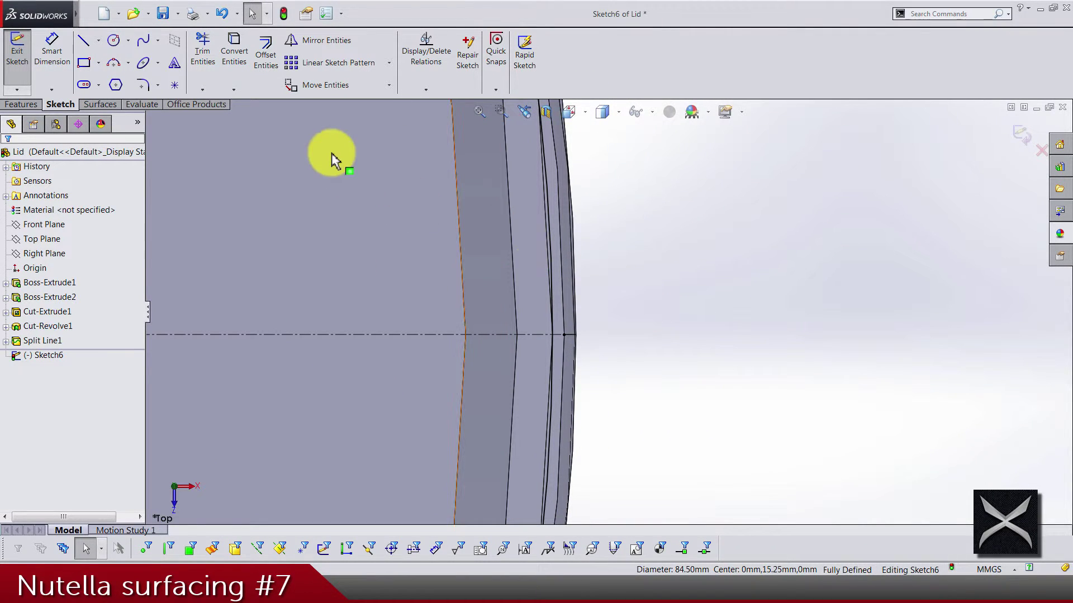
click(86, 46)
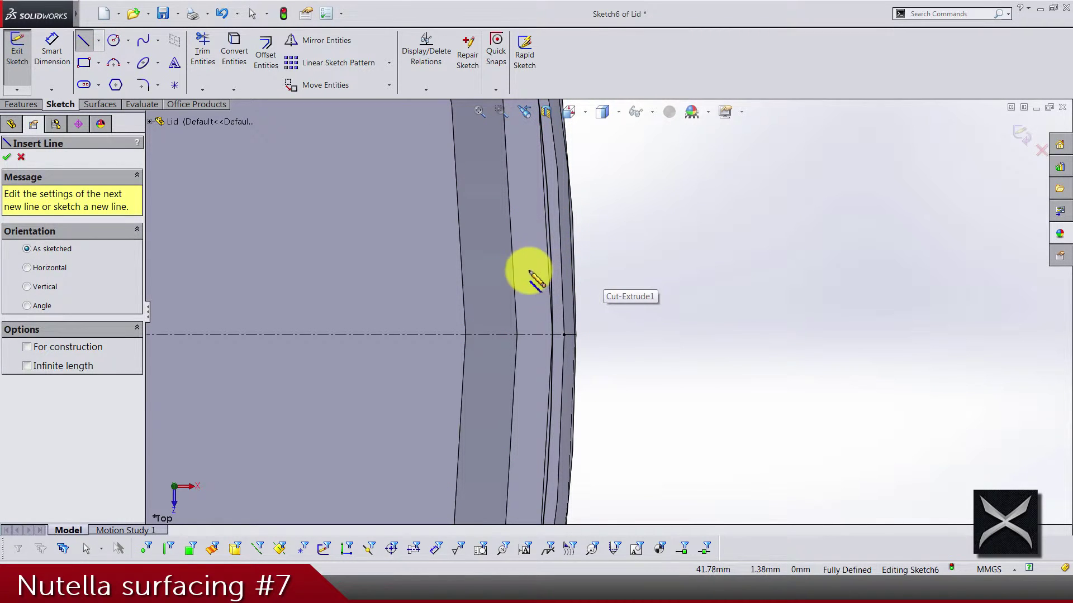
Sketch a four-corner notch outline across the rim edge.
click(528, 270)
click(654, 238)
click(628, 451)
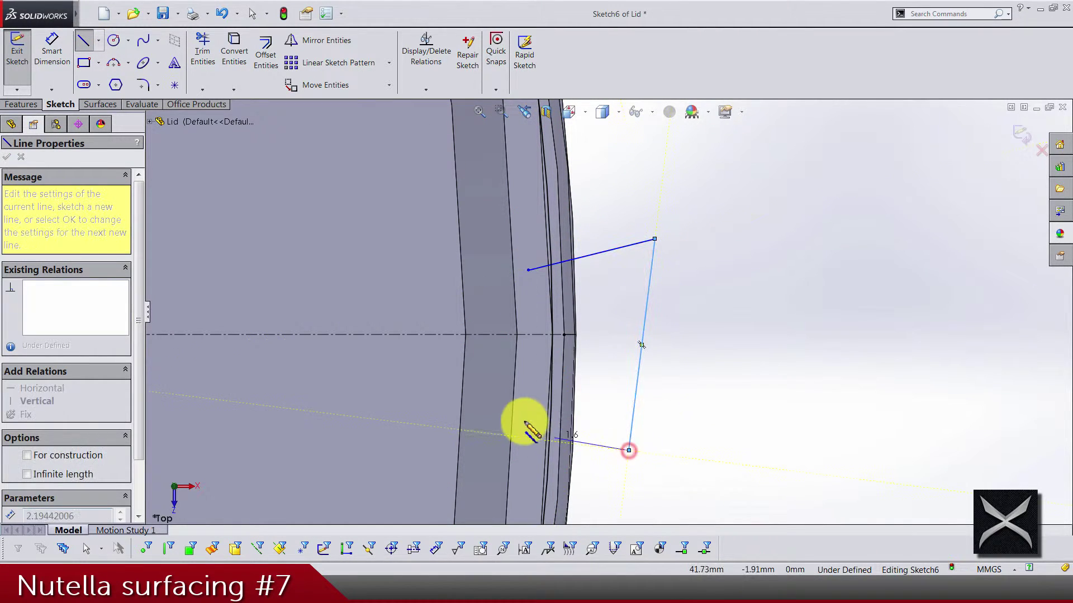
click(522, 418)
key(Escape)
Delete the vertical notch line, keeping the upper and lower slanted lines.
click(632, 416)
key(Delete)
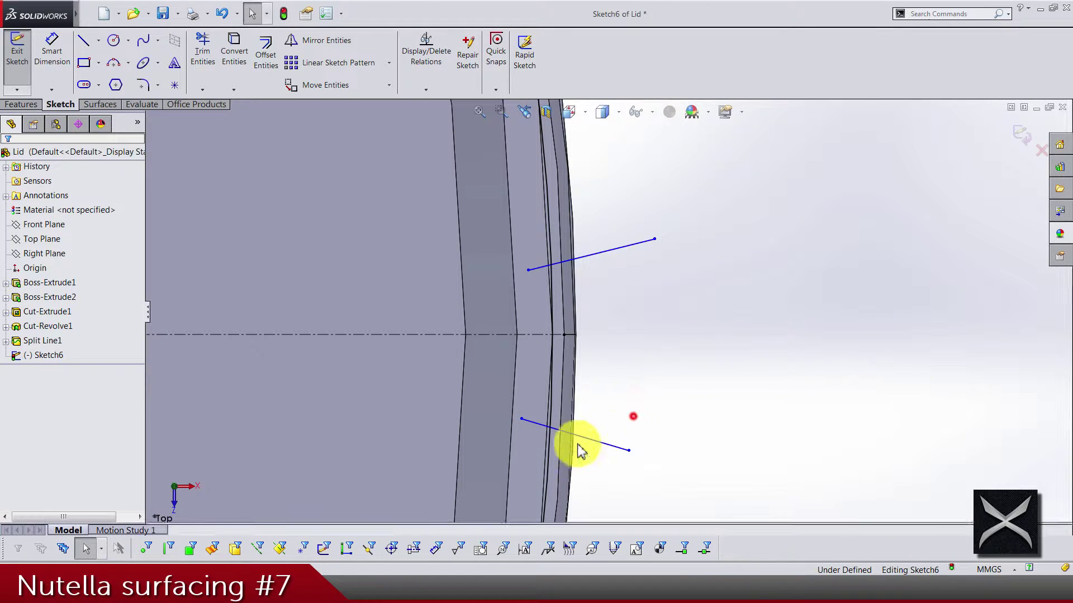
click(591, 444)
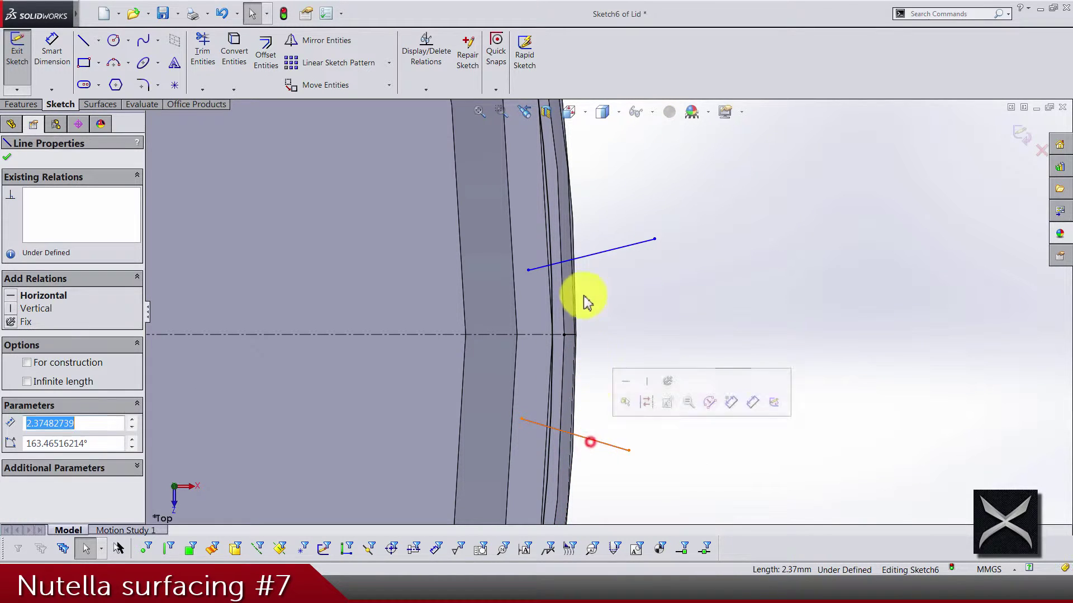
click(592, 254)
click(630, 314)
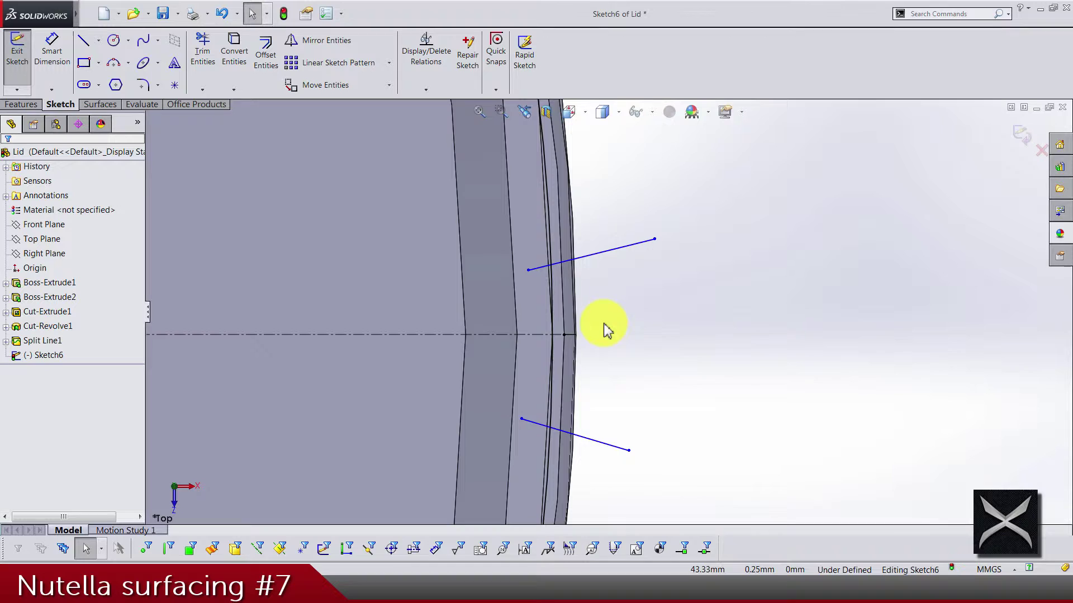
Using Trim to closest, cut the upper line's stub and extend both slanted lines to the rim edge.
click(203, 40)
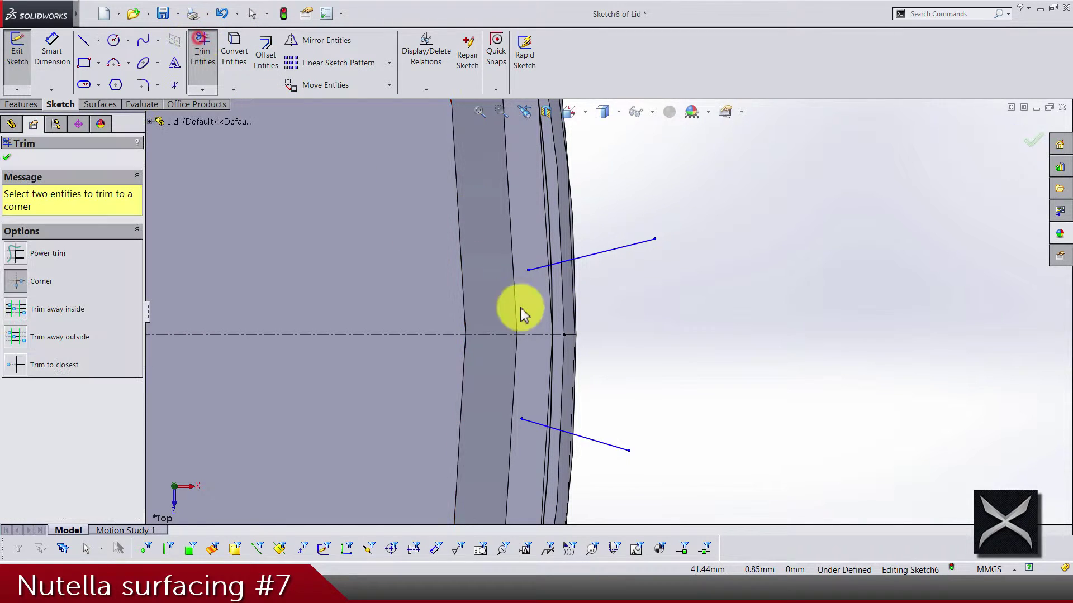
click(17, 365)
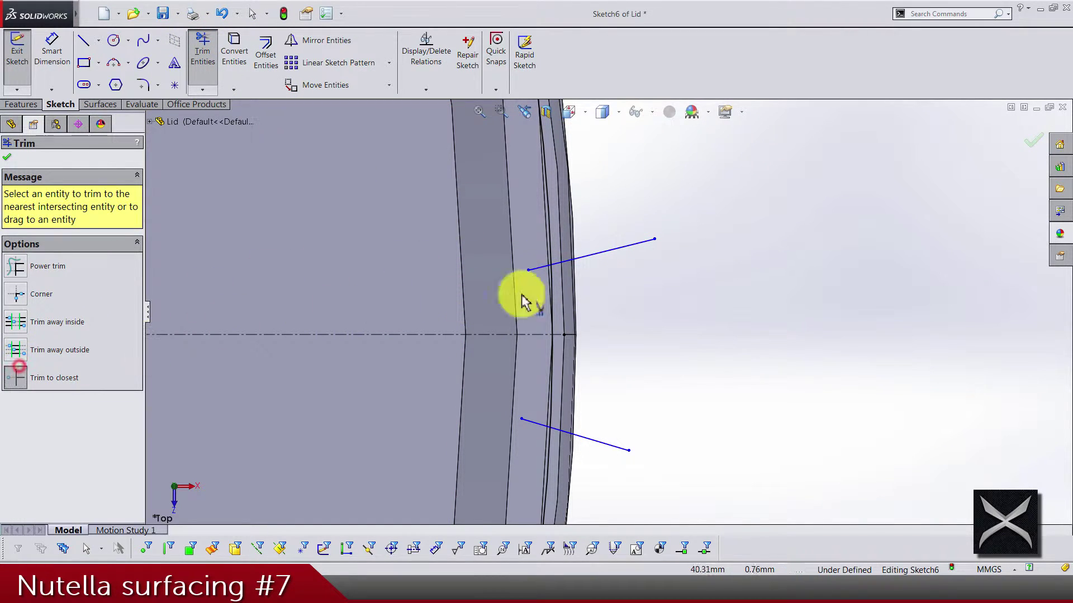
click(532, 274)
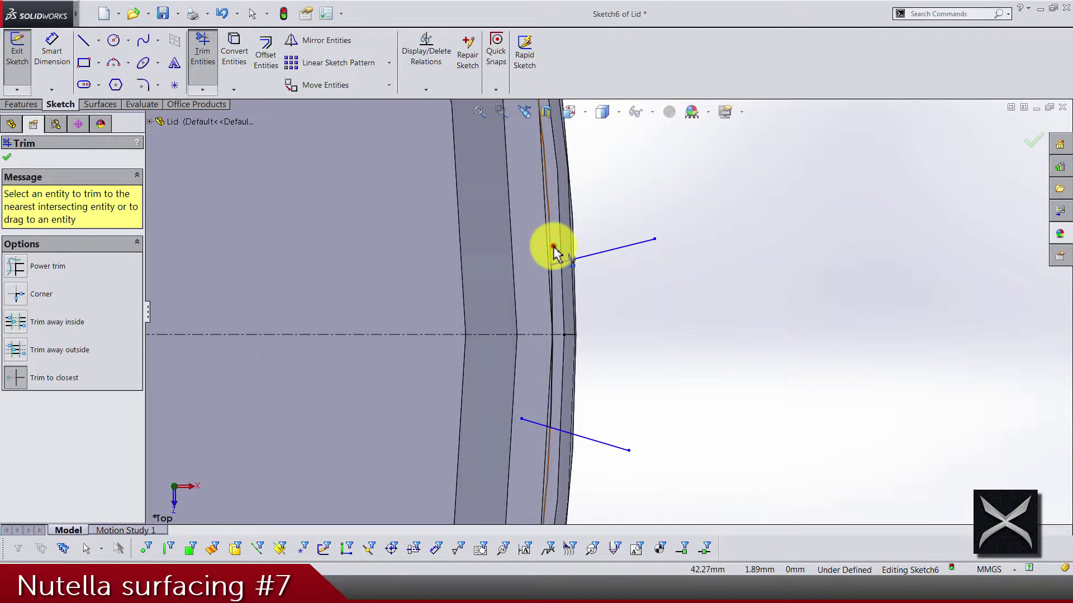
drag(553, 251, 553, 247)
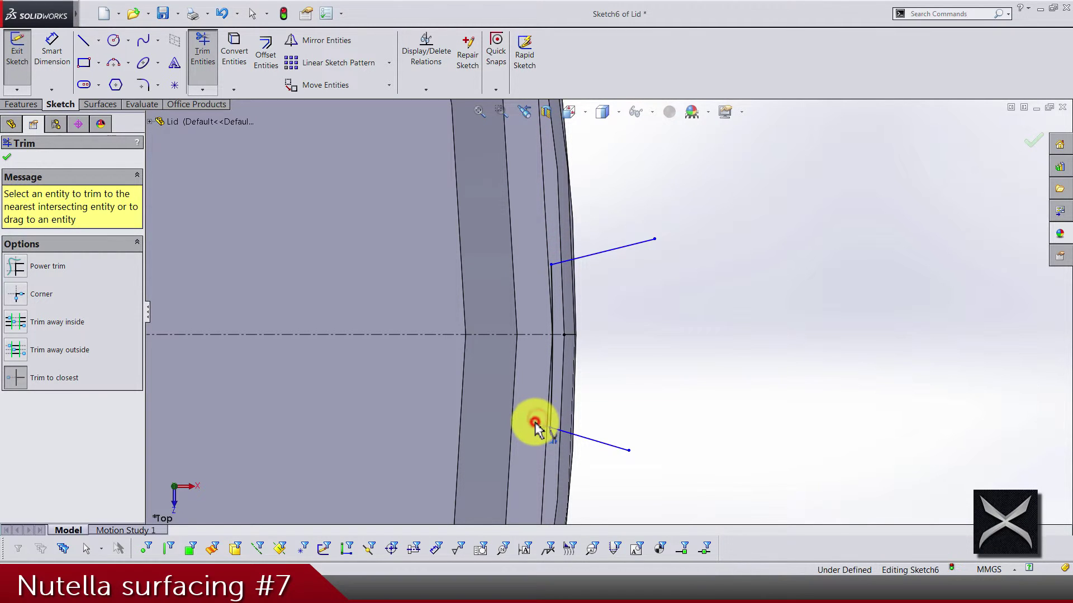
click(534, 428)
key(Escape)
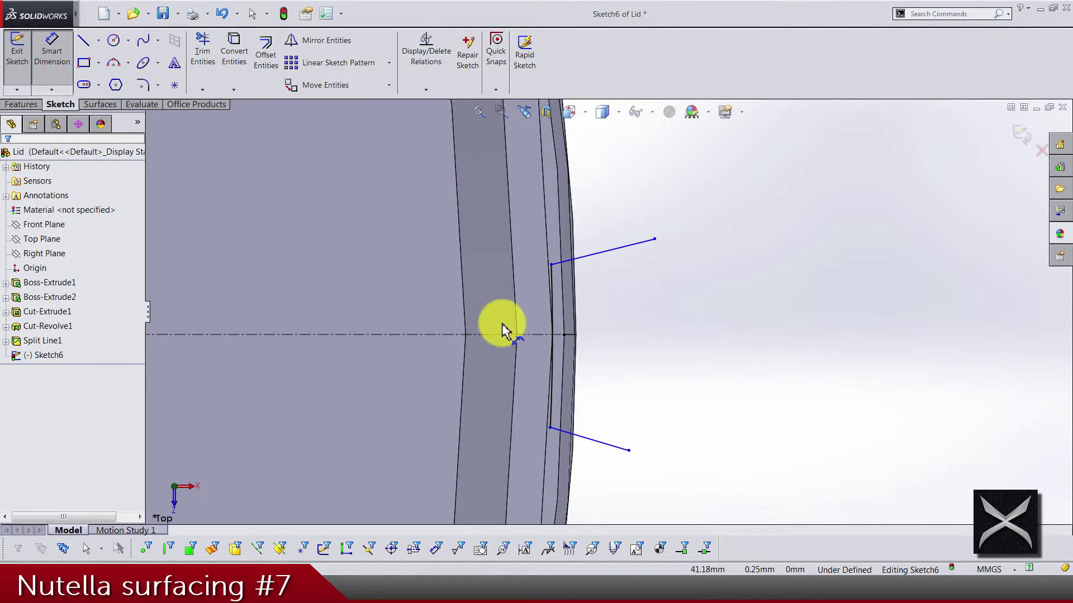
drag(508, 334, 355, 285)
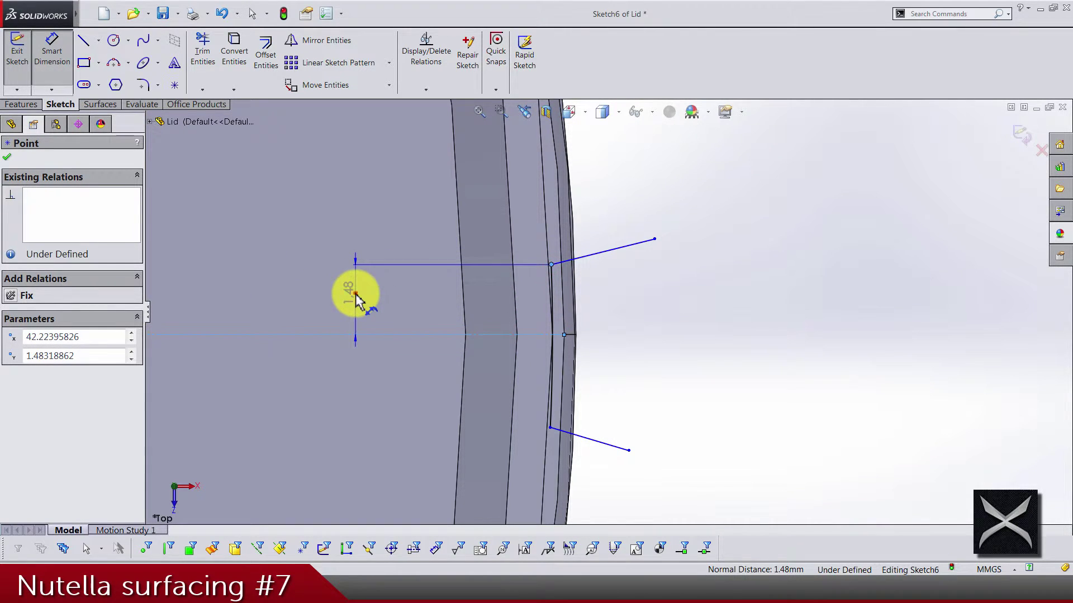
Dimension the upper and lower slanted-line endpoints 0.75 mm from the centerline.
click(355, 294)
key(Return)
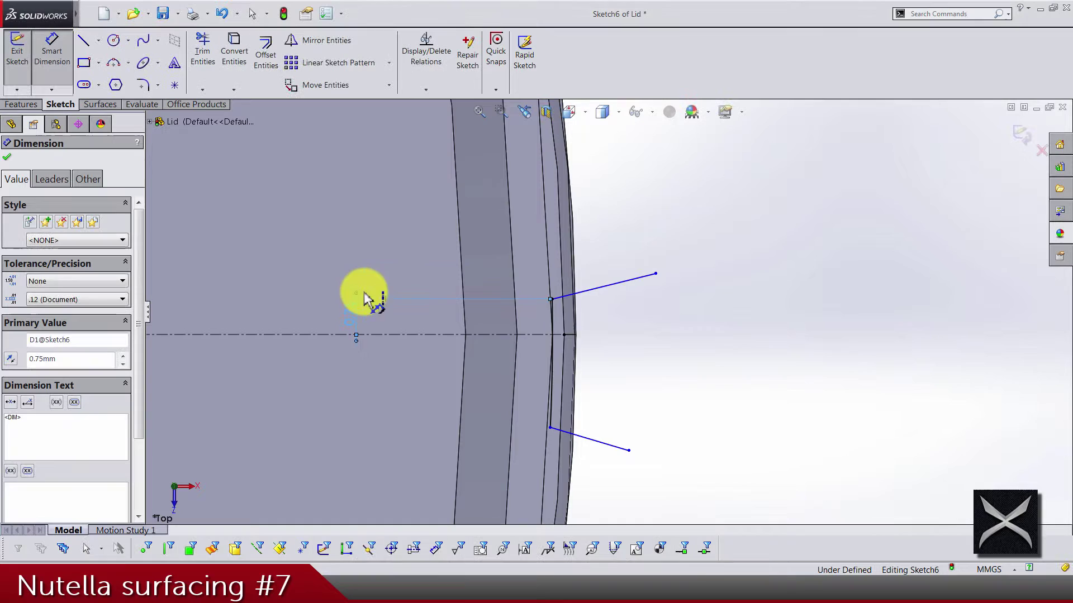
click(696, 350)
drag(572, 441, 550, 428)
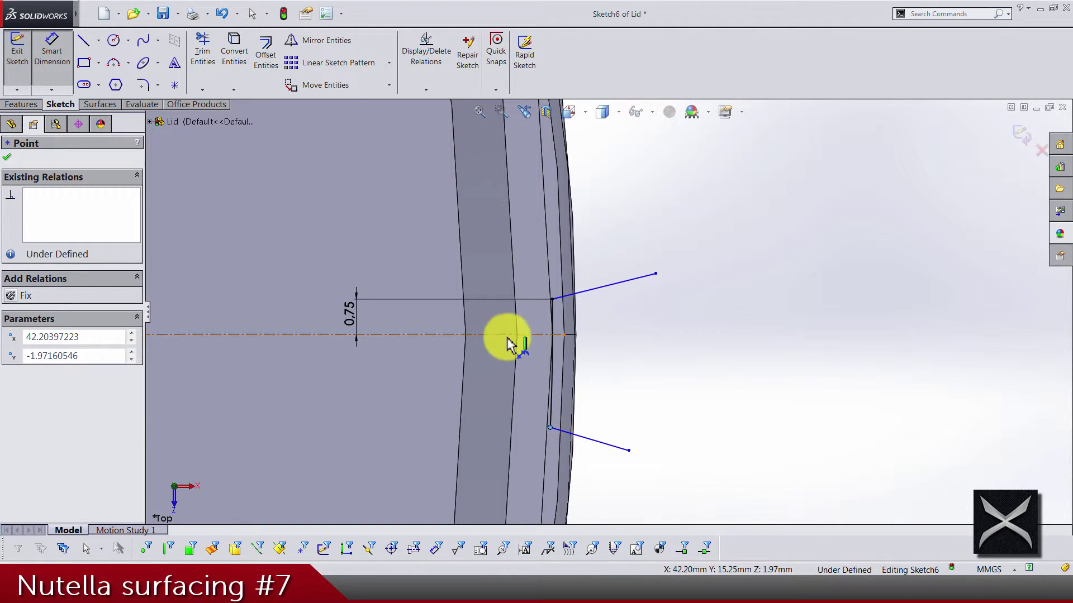
click(507, 335)
click(402, 370)
text(0.75)
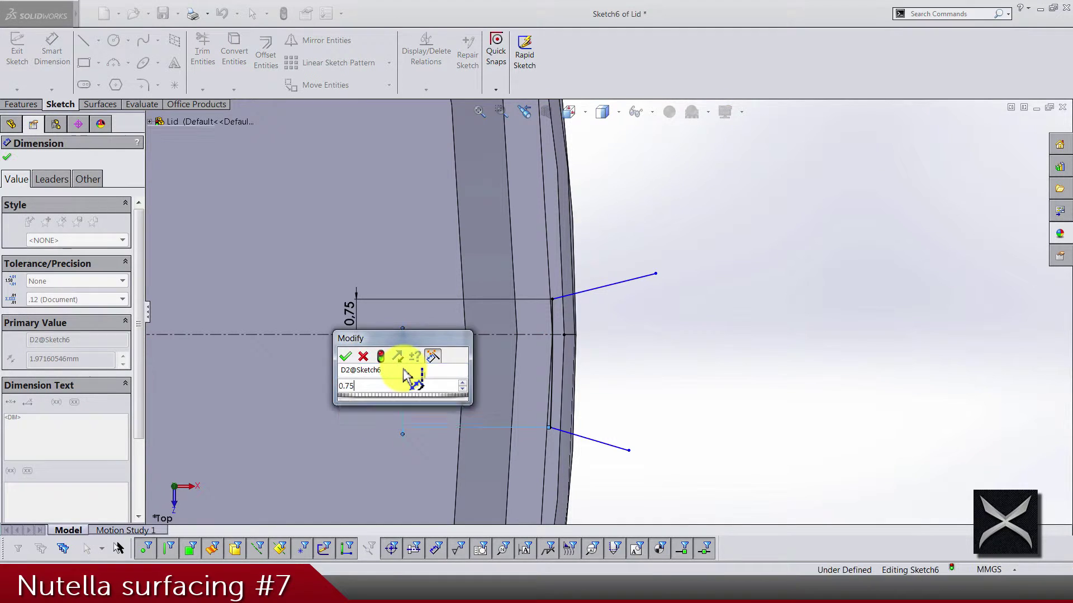
key(Return)
key(Escape)
Select the lid-edge arc and the upper slanted line, then clear the selection.
scroll(603, 333, down, 4)
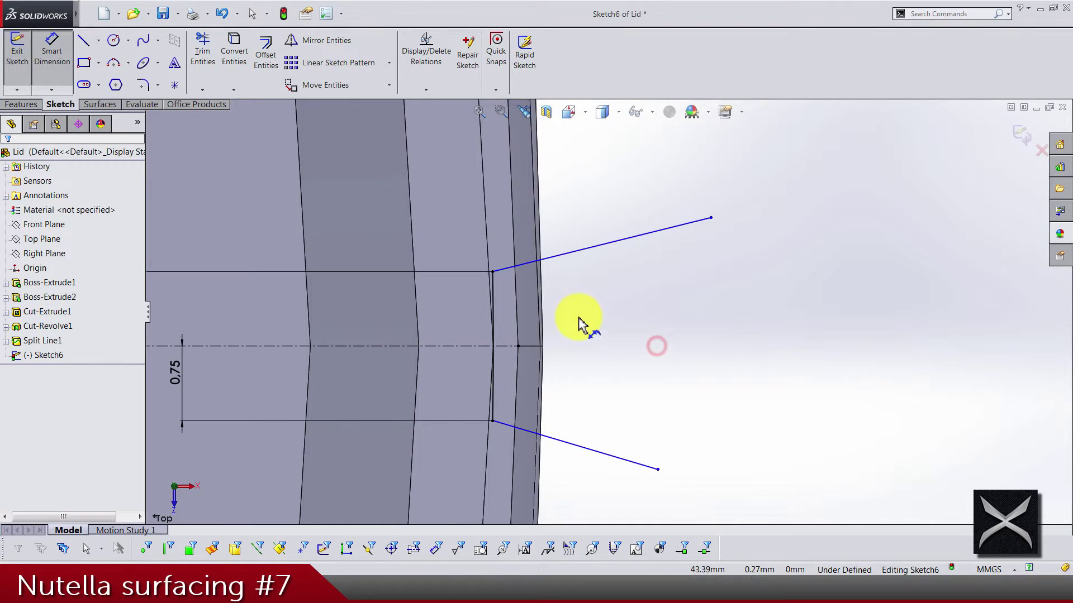
click(493, 295)
ctrl+click(501, 269)
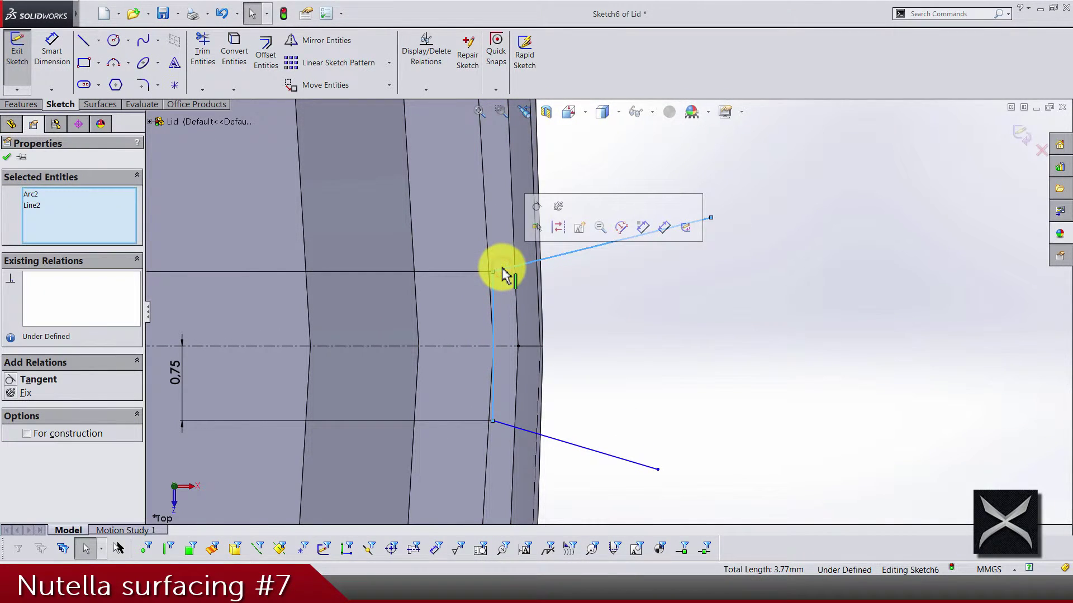
click(629, 311)
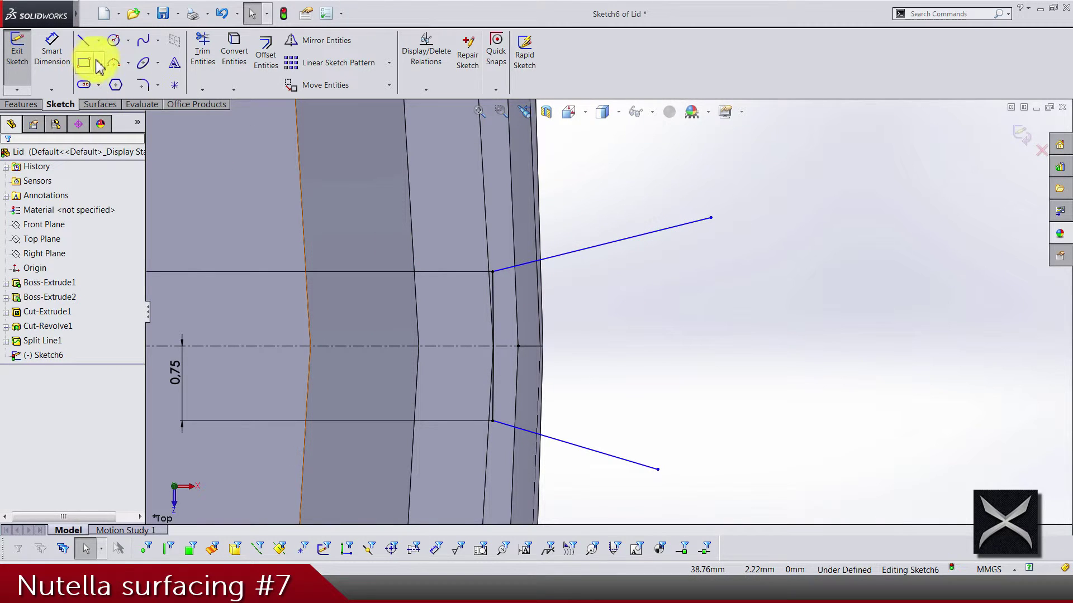
Draw construction centerlines from the upper and lower ends of the arc.
click(98, 41)
click(106, 86)
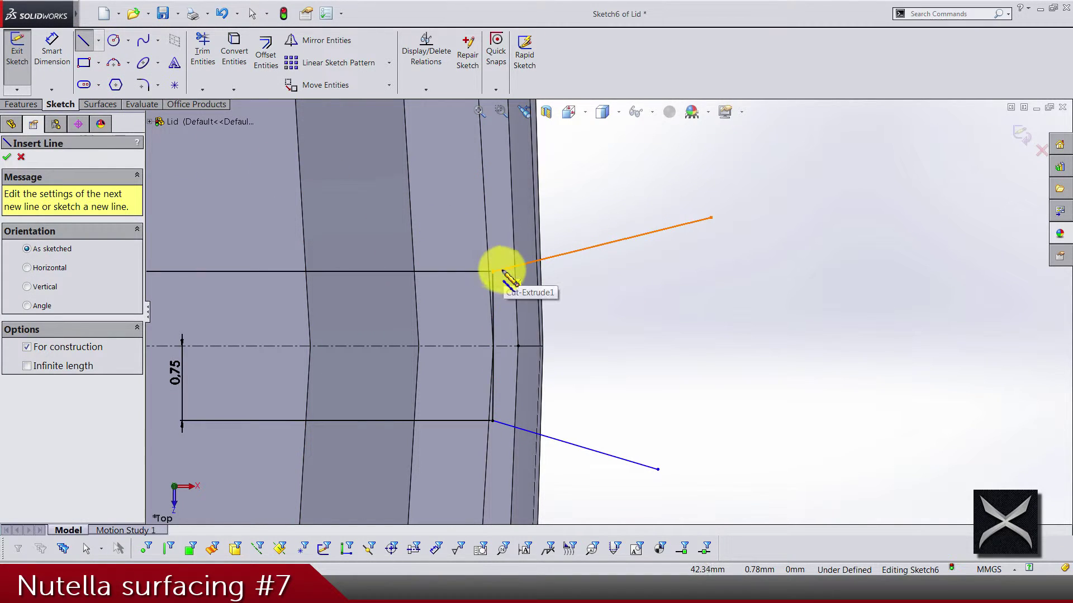
click(493, 272)
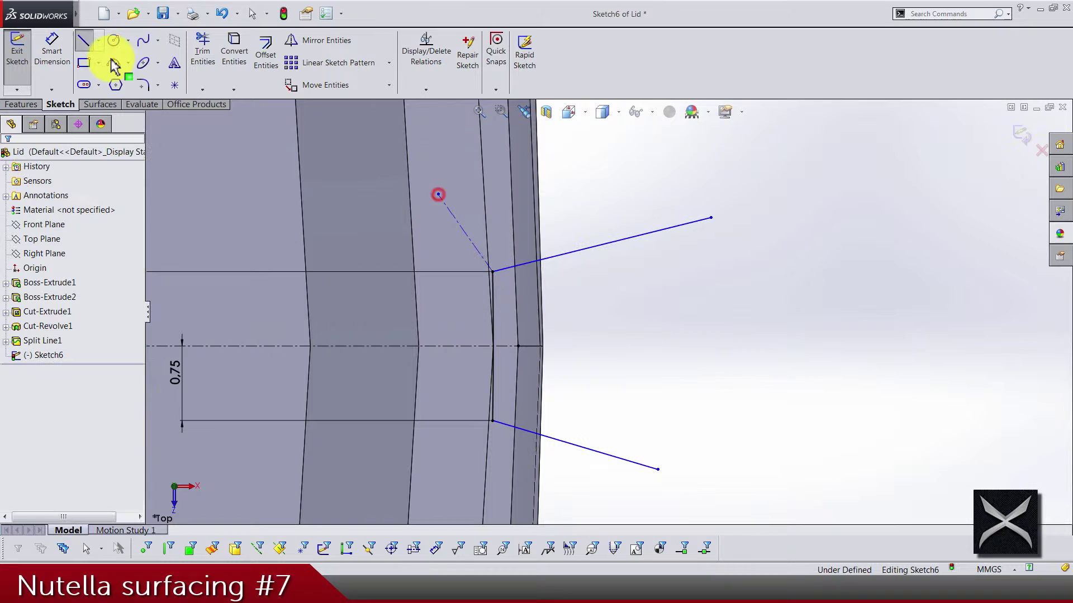
click(98, 41)
click(107, 76)
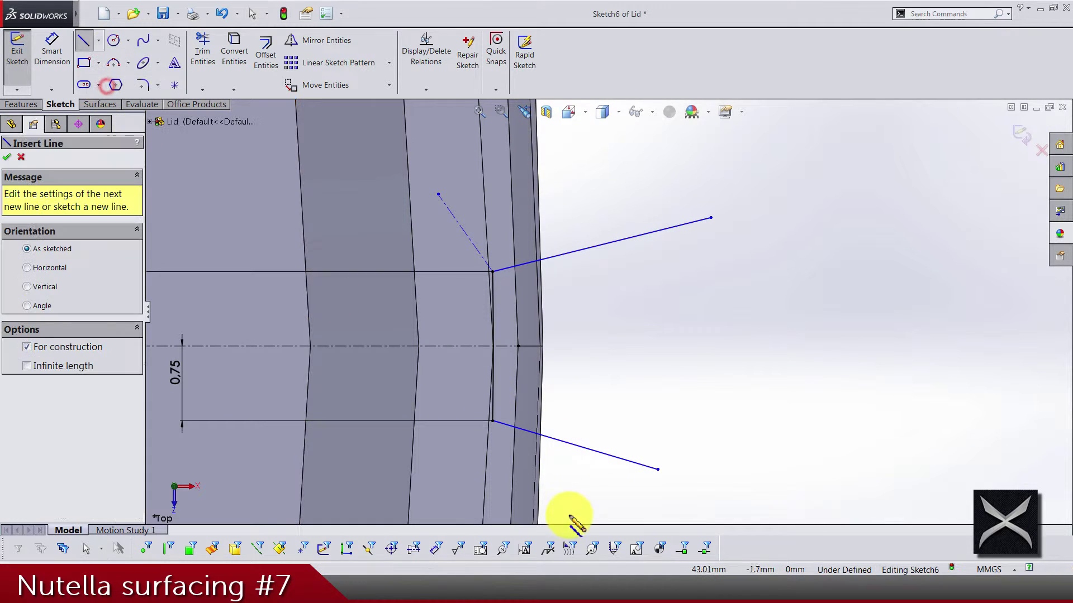
click(494, 423)
click(467, 485)
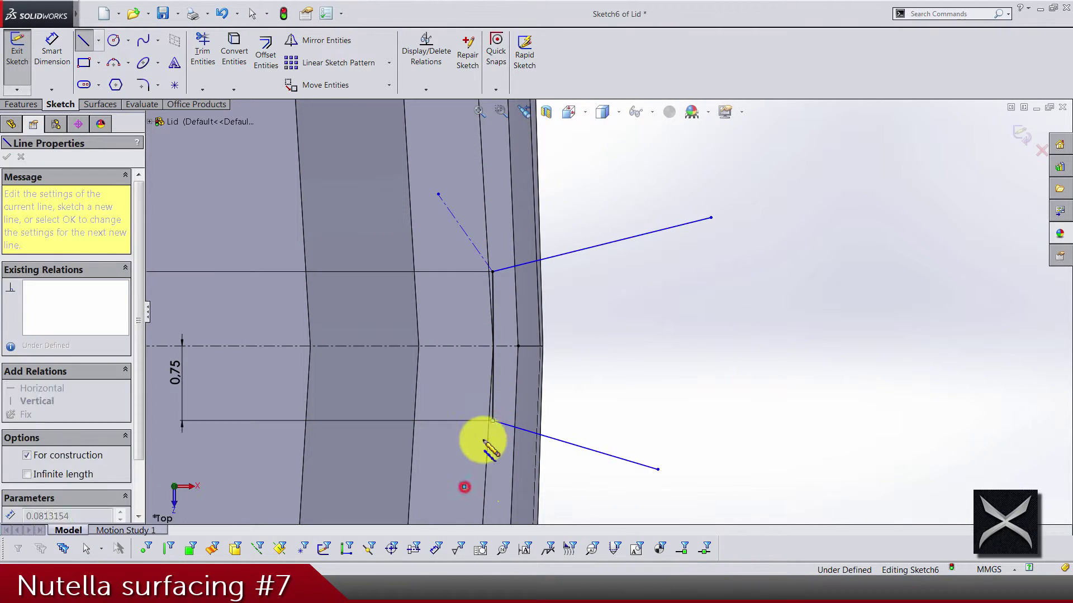
key(Escape)
Make the lower and upper centerlines tangent to the arc.
click(491, 416)
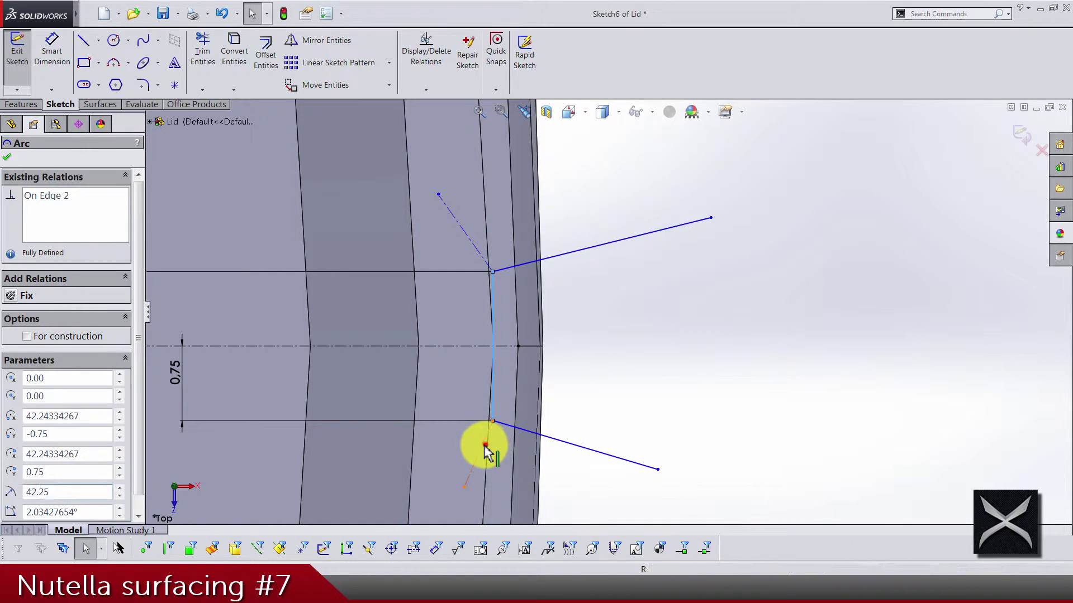
ctrl+click(484, 447)
click(516, 385)
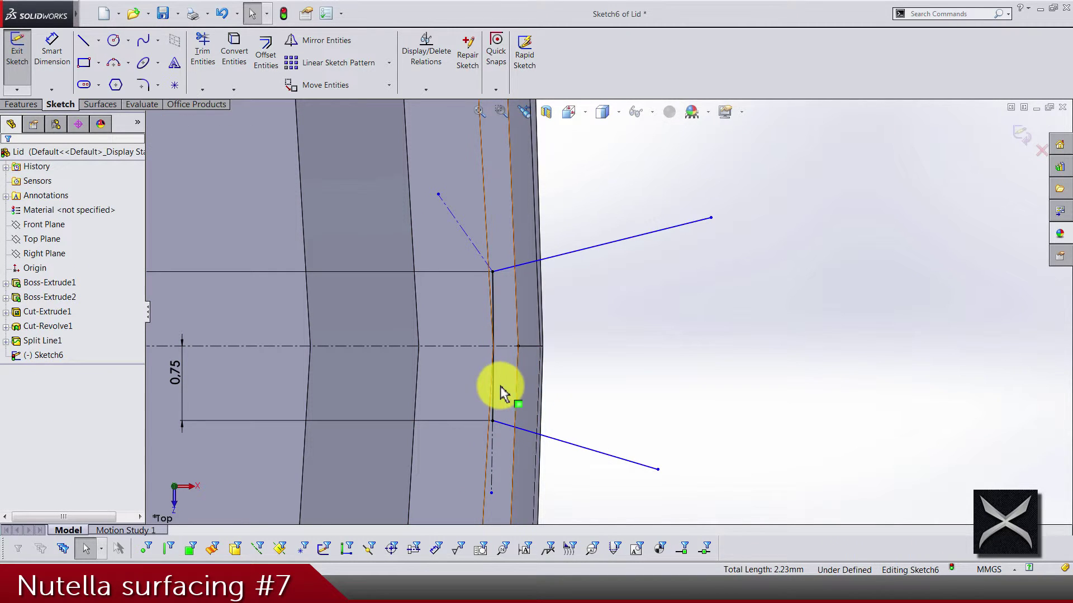
click(491, 283)
ctrl+click(471, 246)
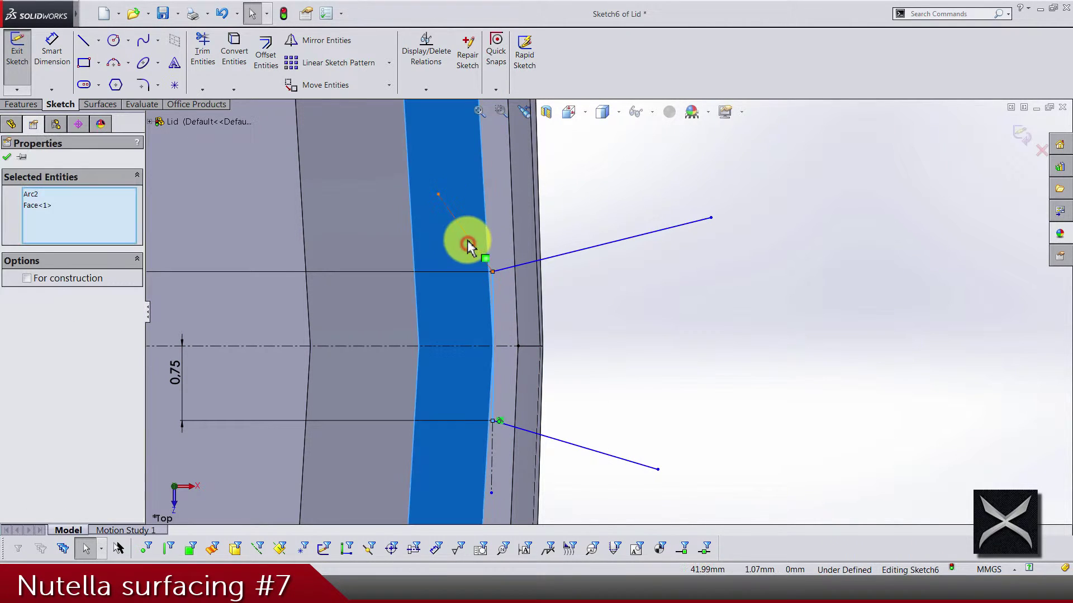
ctrl+click(464, 242)
ctrl+click(468, 236)
click(523, 184)
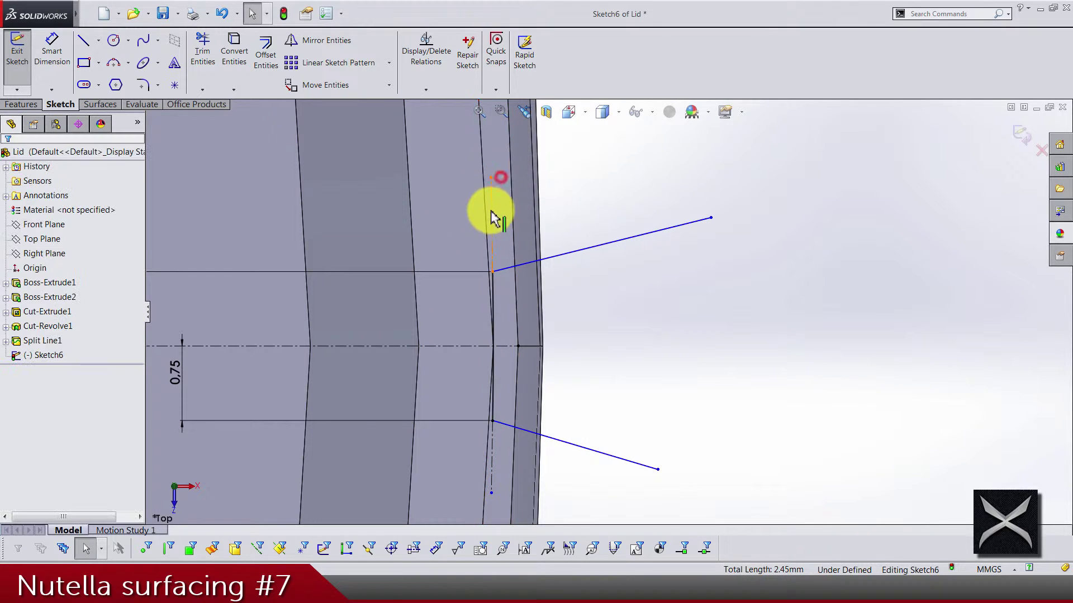
Make the upper slanted line perpendicular to the upper tangent centerline.
click(494, 221)
ctrl+click(559, 256)
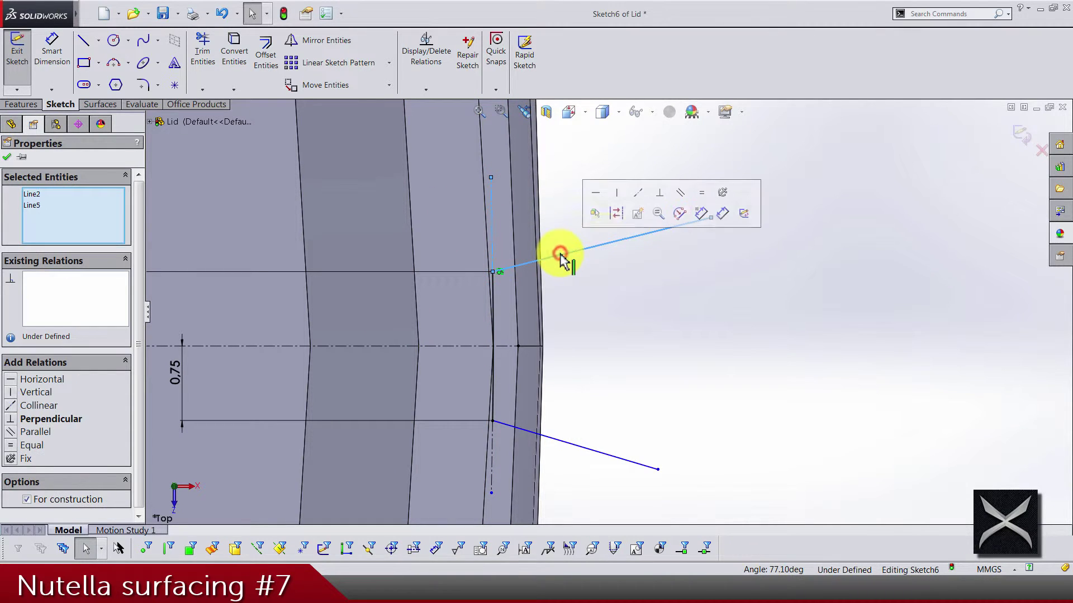
click(660, 195)
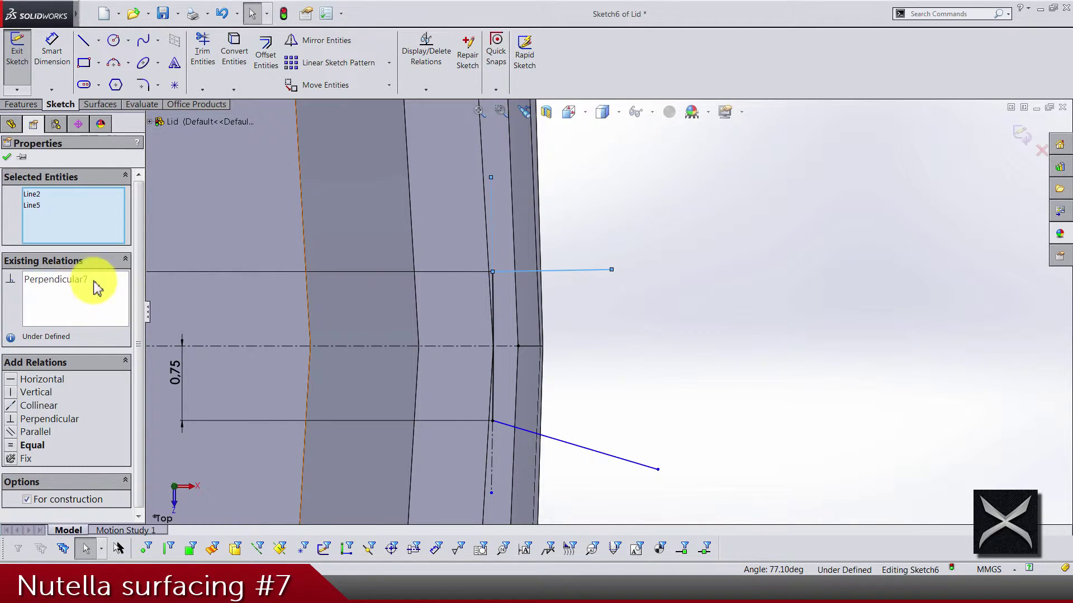
click(611, 255)
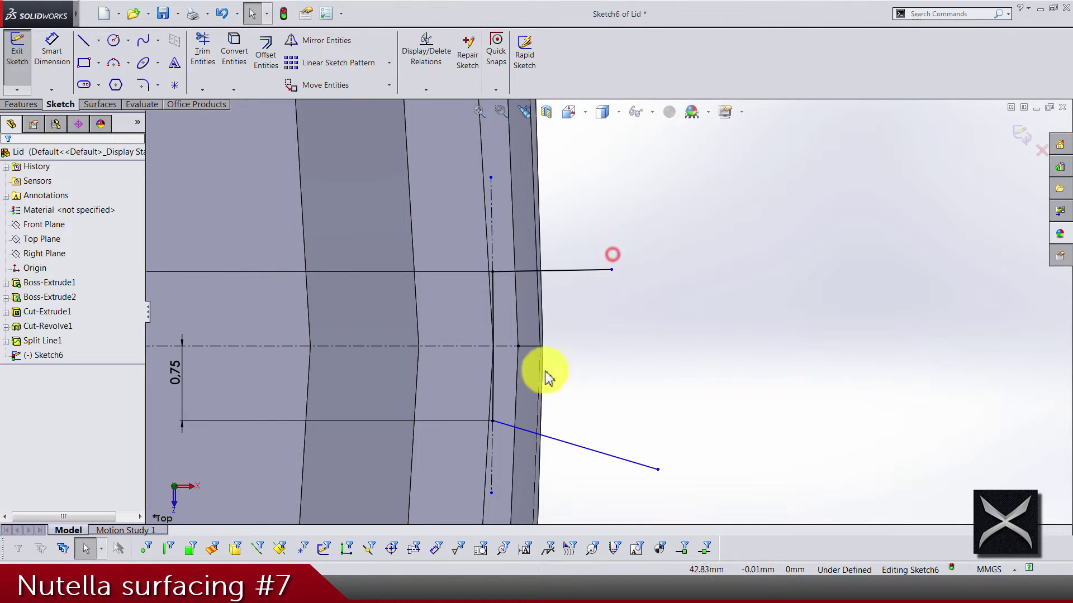
Make the lower slanted line collinear with the lower horizontal line.
click(491, 437)
ctrl+click(516, 432)
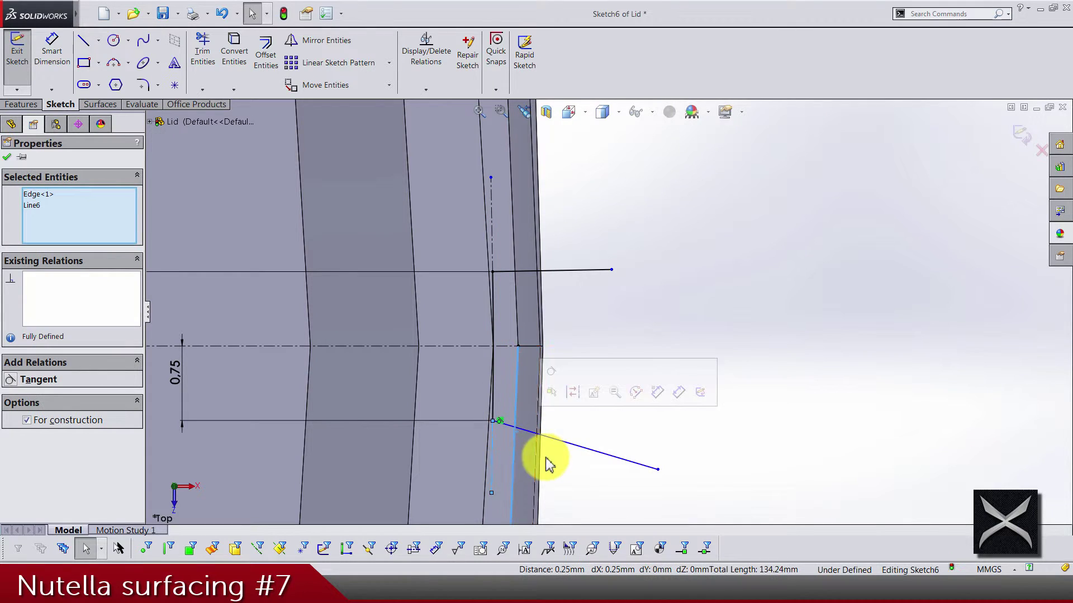
click(577, 447)
ctrl+click(493, 454)
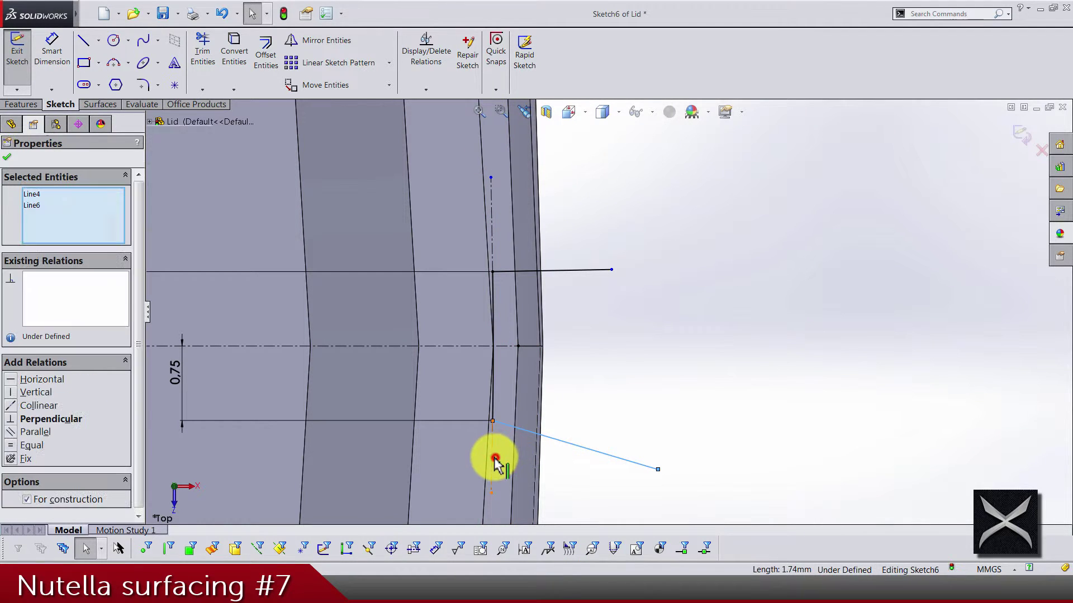
click(594, 406)
click(585, 400)
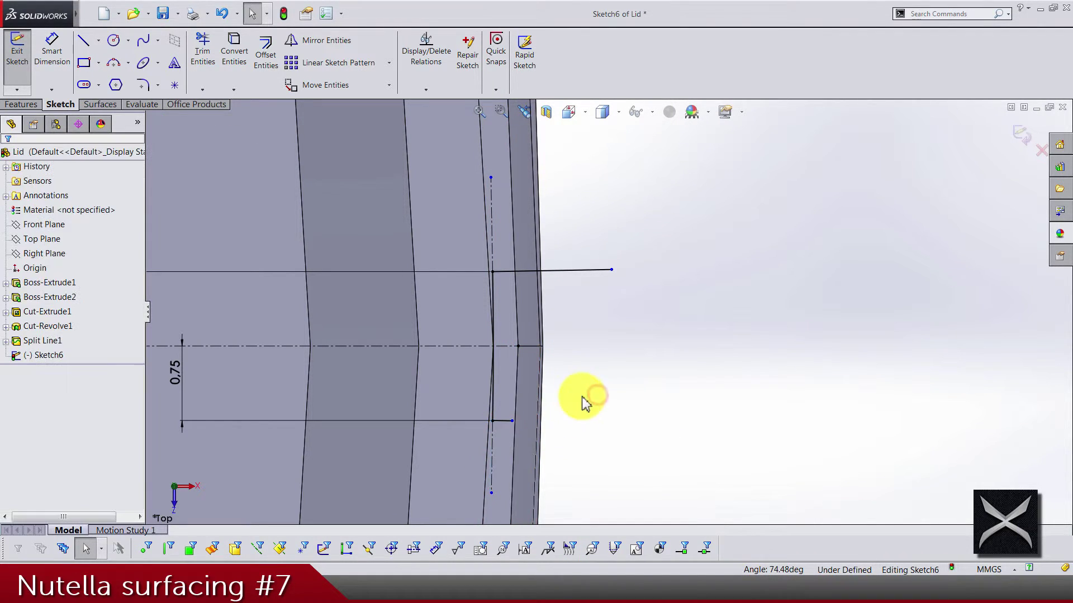
Extend the lower line past the rim and draw a vertical line joining both horizontal lines.
click(513, 418)
drag(577, 432, 618, 429)
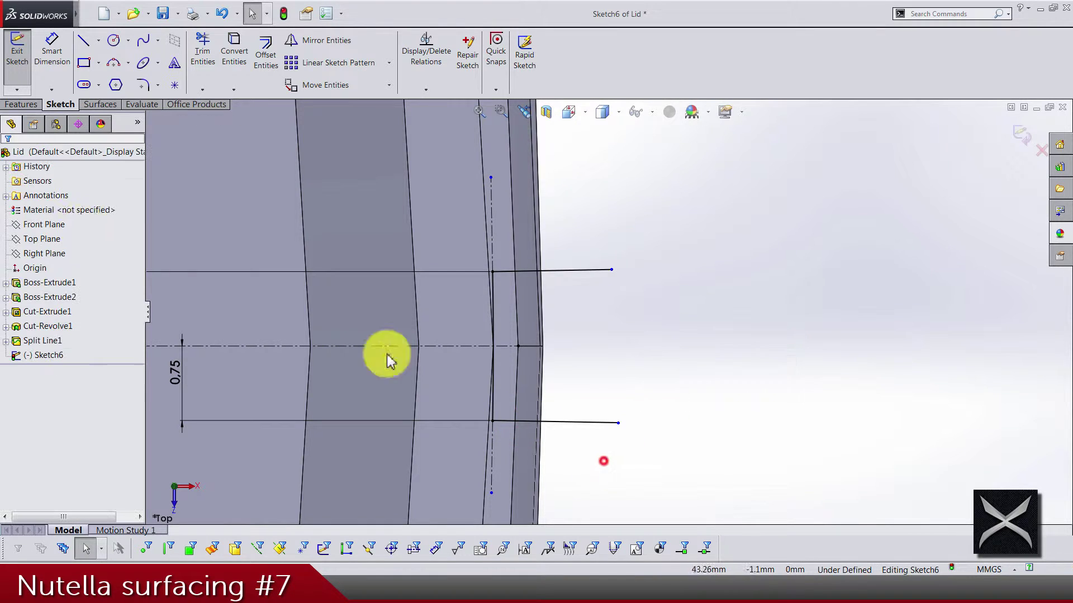
click(83, 40)
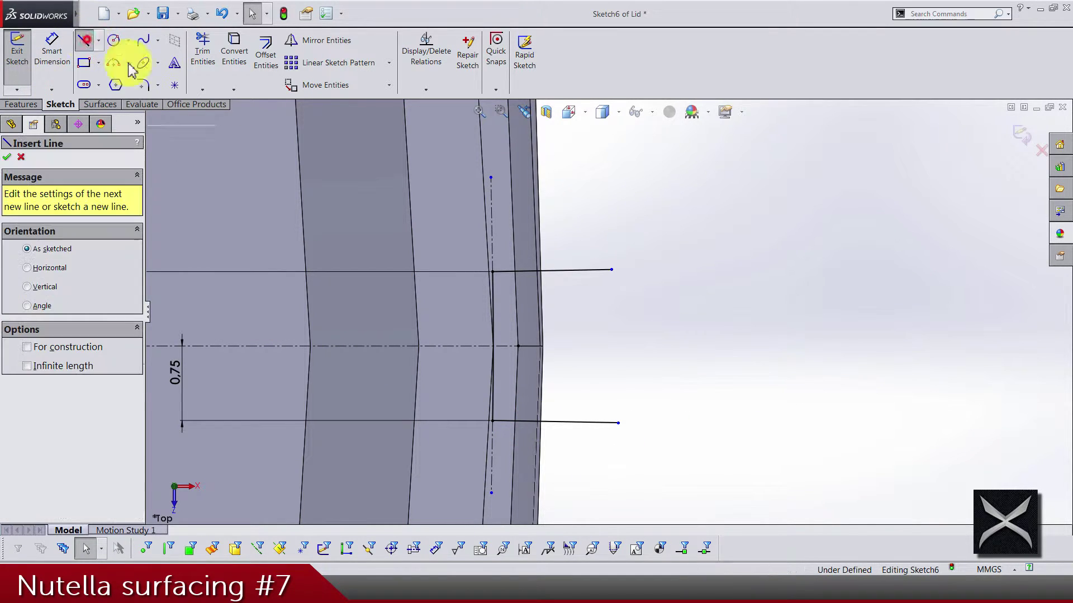
click(611, 270)
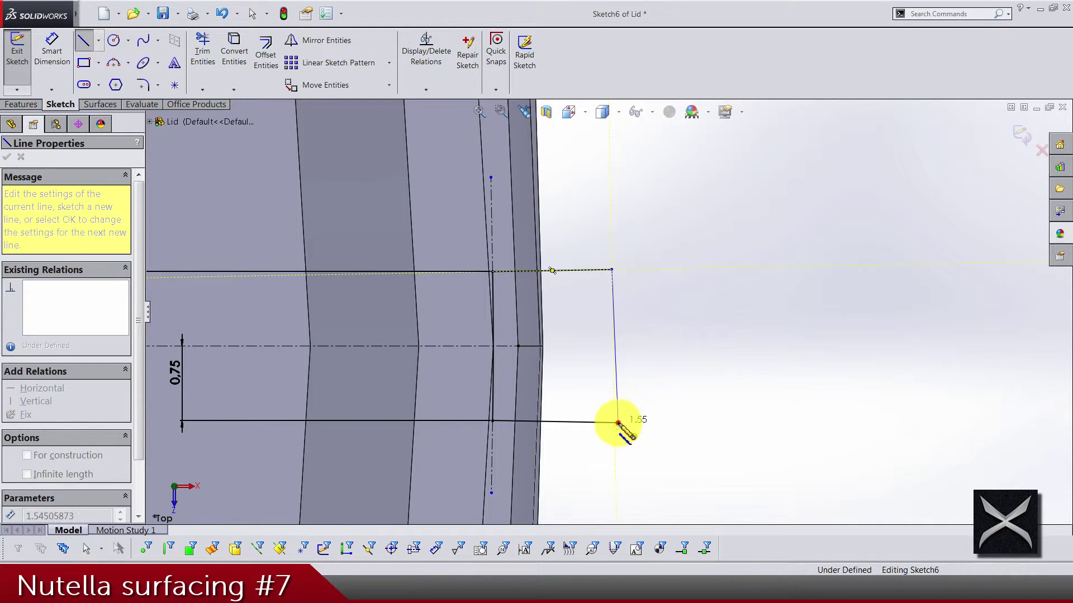
click(618, 423)
key(Escape)
click(617, 347)
click(677, 346)
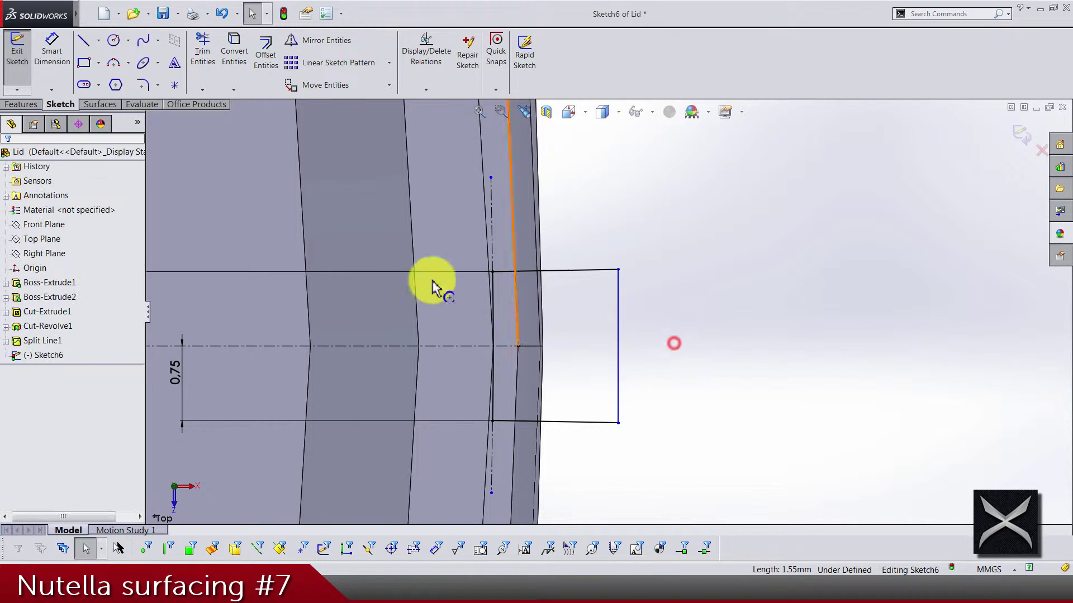
Dimension the vertical line 1 mm from the centerline point.
click(53, 53)
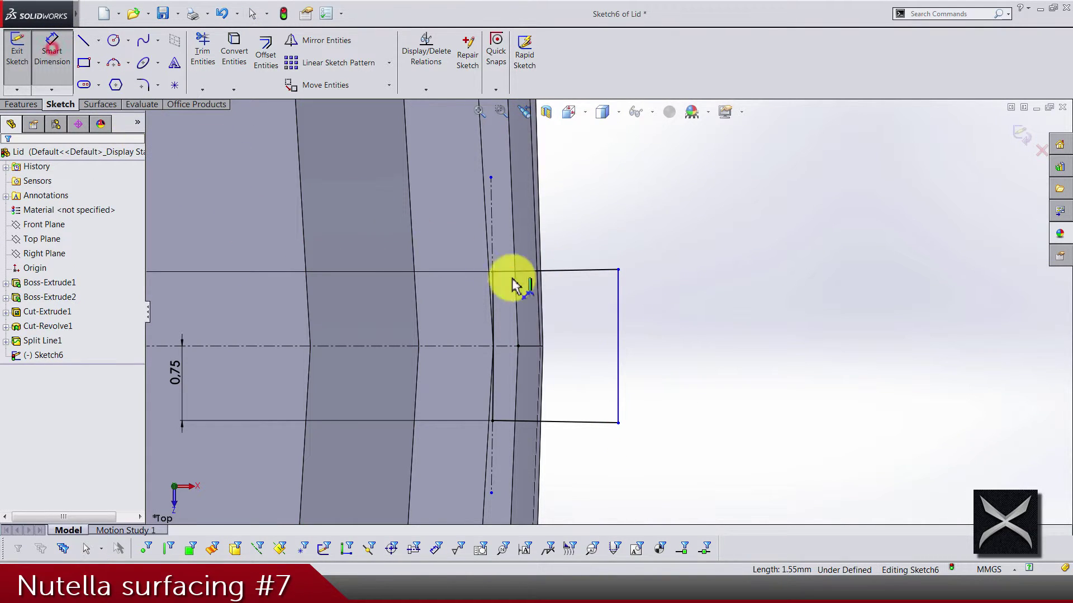
click(519, 347)
click(616, 373)
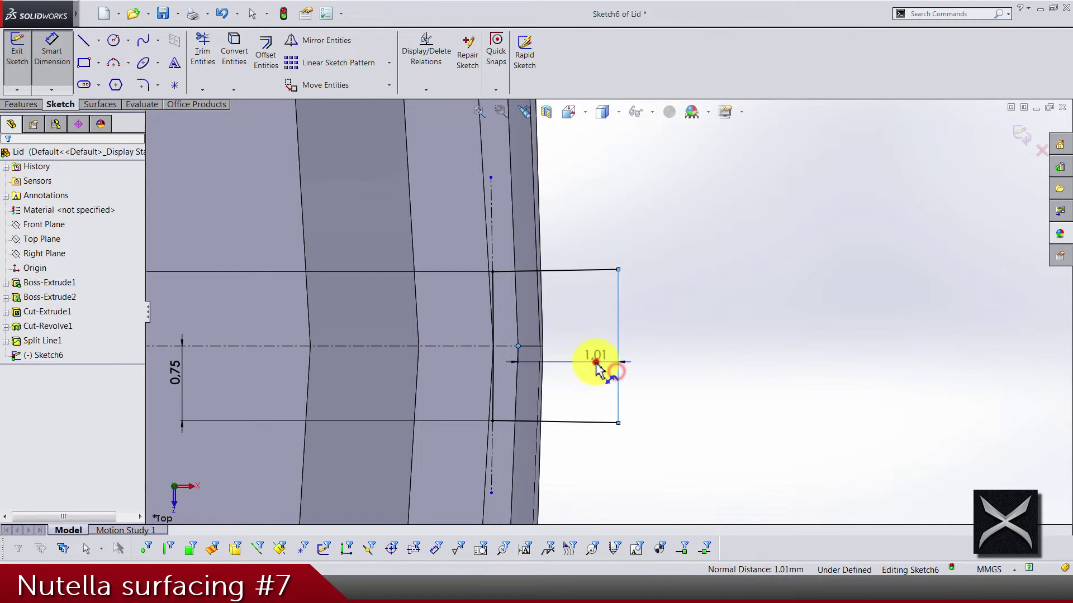
click(598, 364)
text(1.00mm)
key(Return)
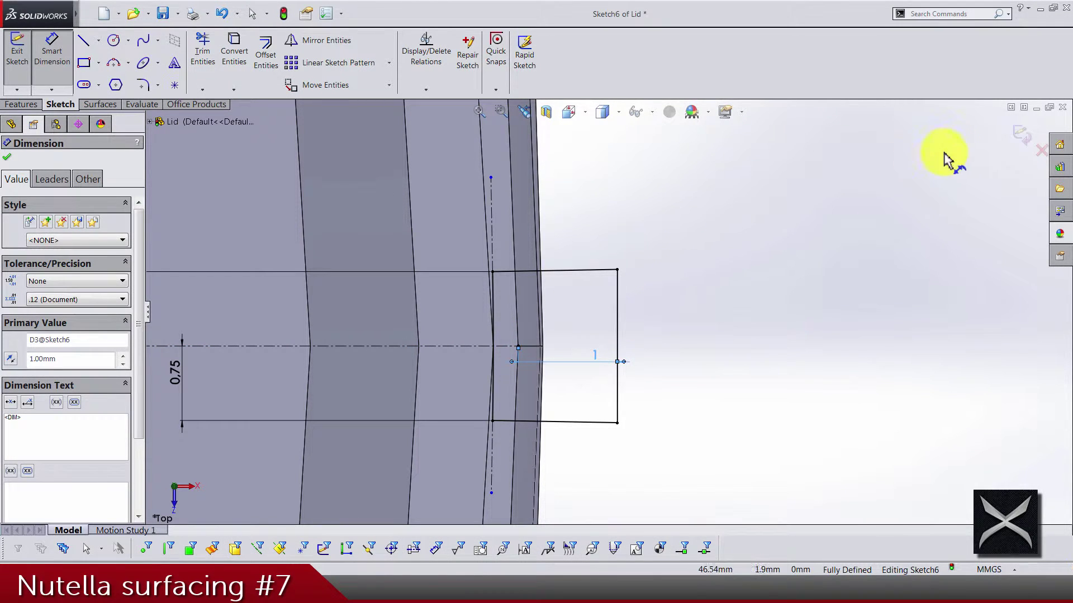
Exit Sketch6, orbit to view the notch profile, and start a Swept Cut using it.
click(1024, 147)
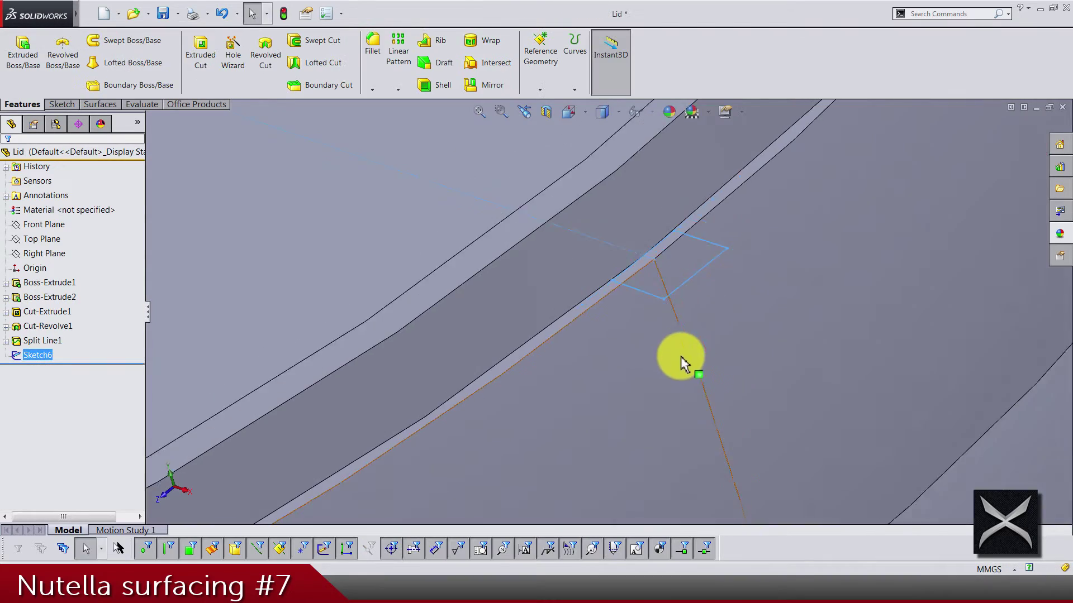
middle_drag(710, 424, 644, 342)
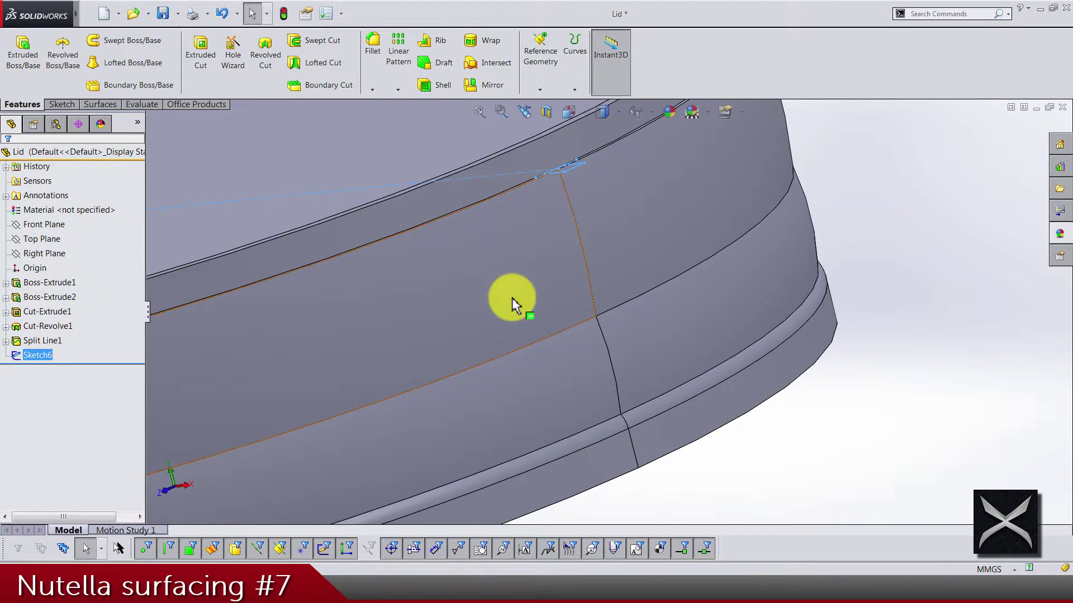
click(327, 41)
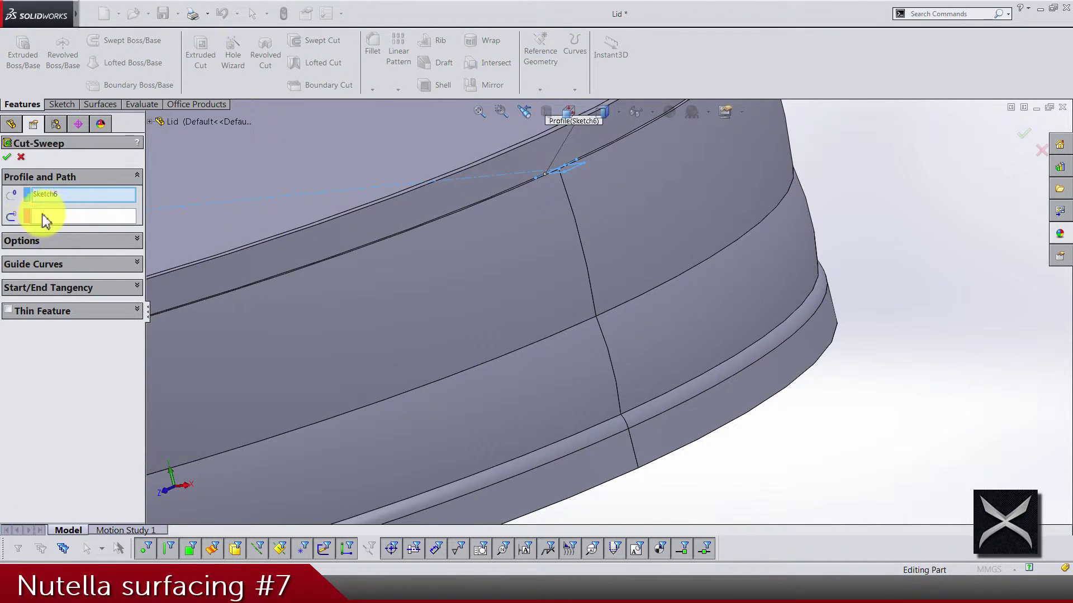
Set the sweep path to the three chained split-line edges via SelectionManager Select Group.
click(60, 213)
right_click(61, 214)
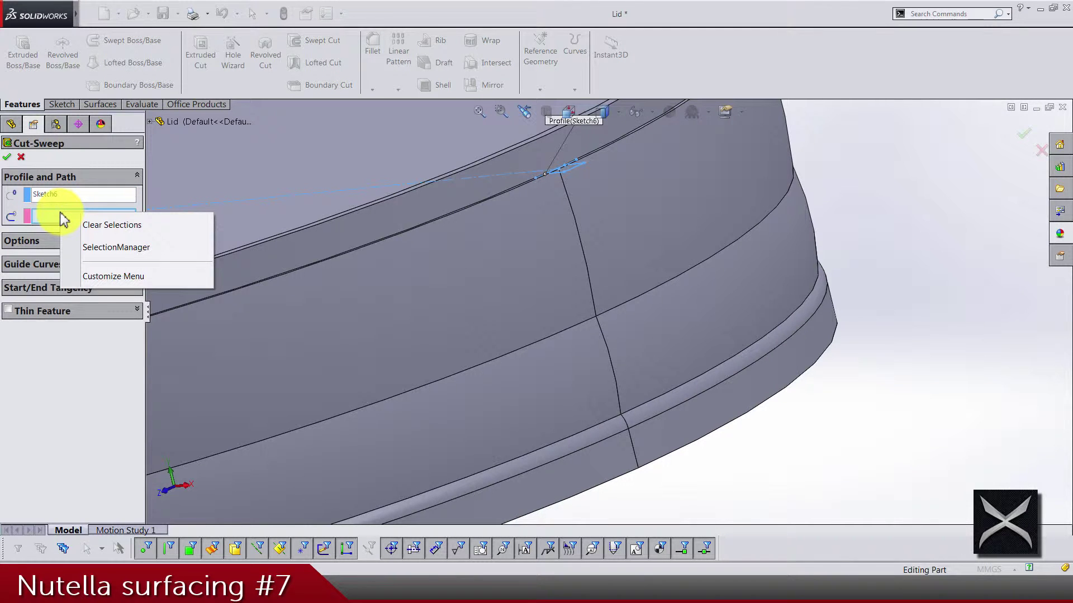
click(89, 246)
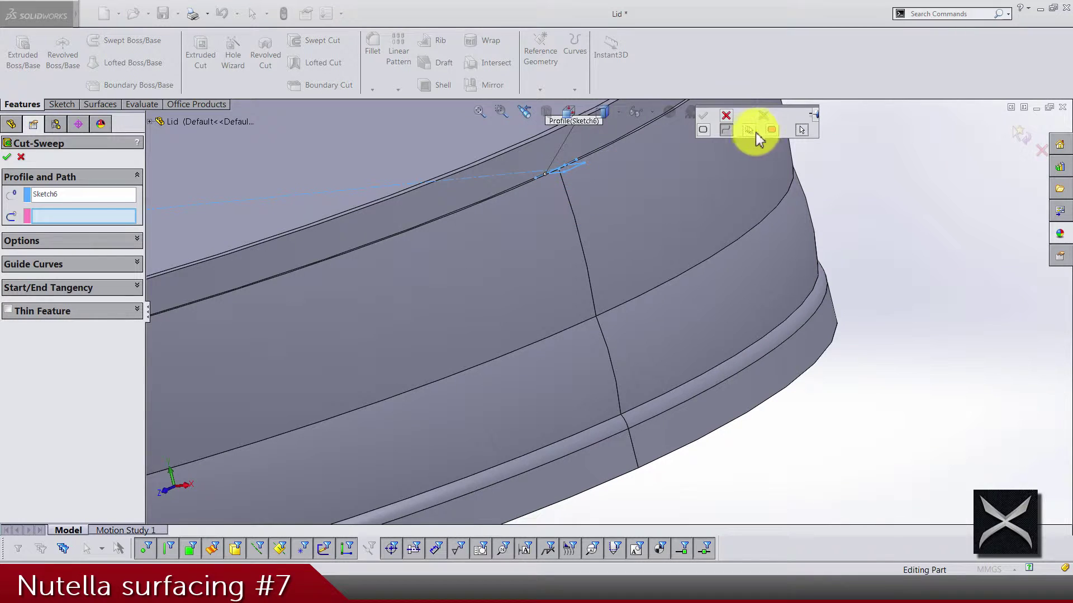
click(749, 131)
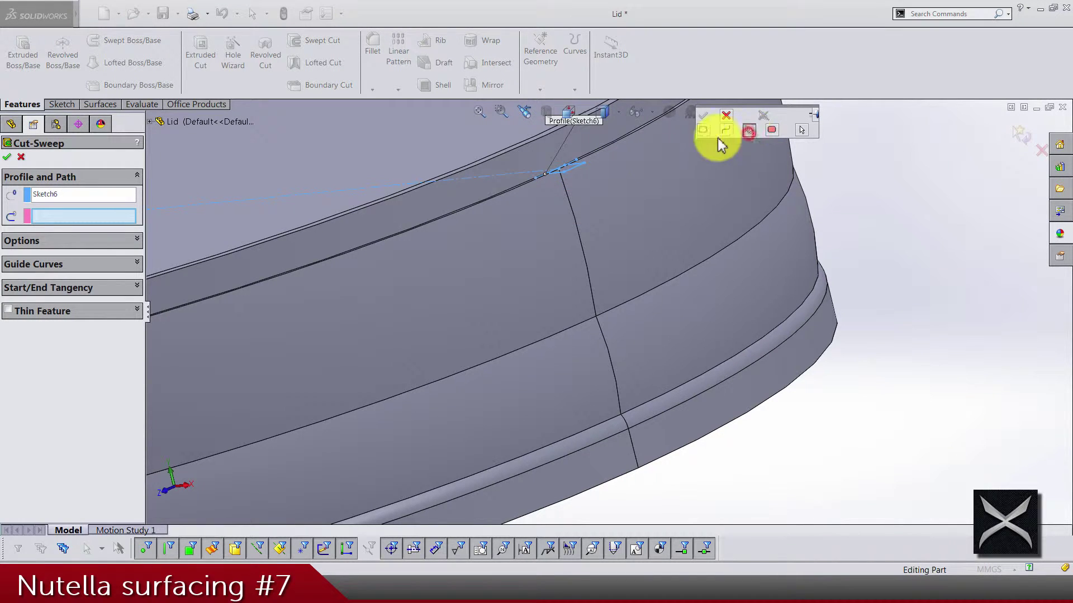
click(581, 238)
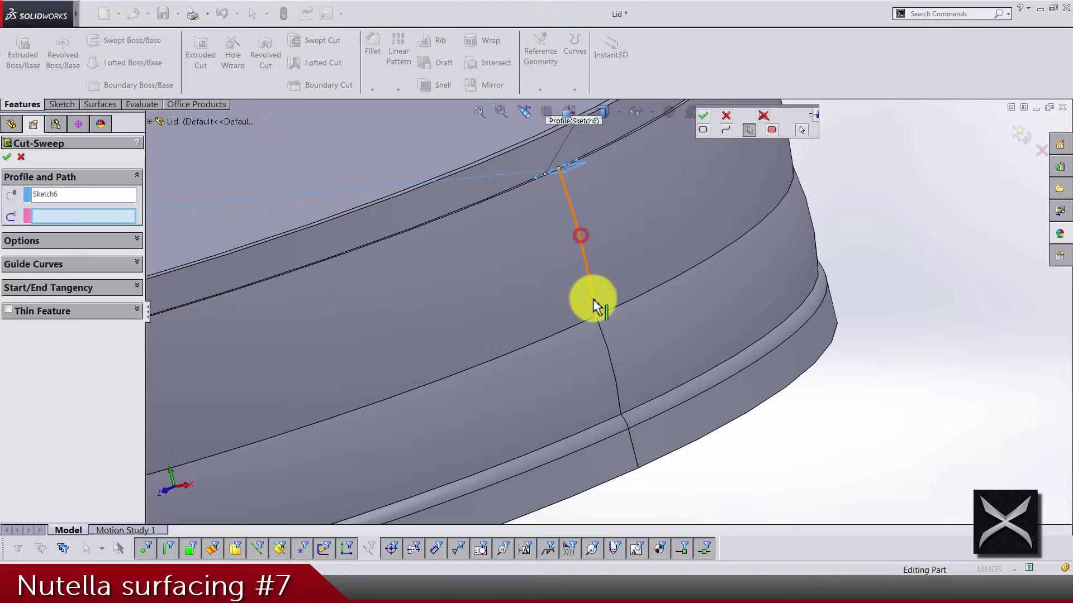
click(609, 351)
click(631, 430)
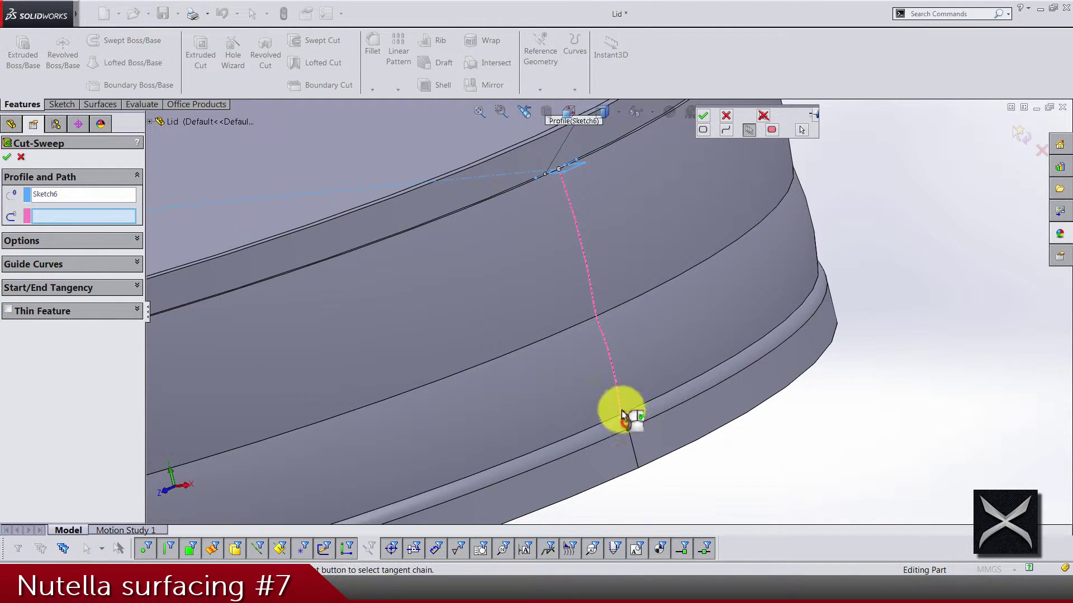
click(703, 116)
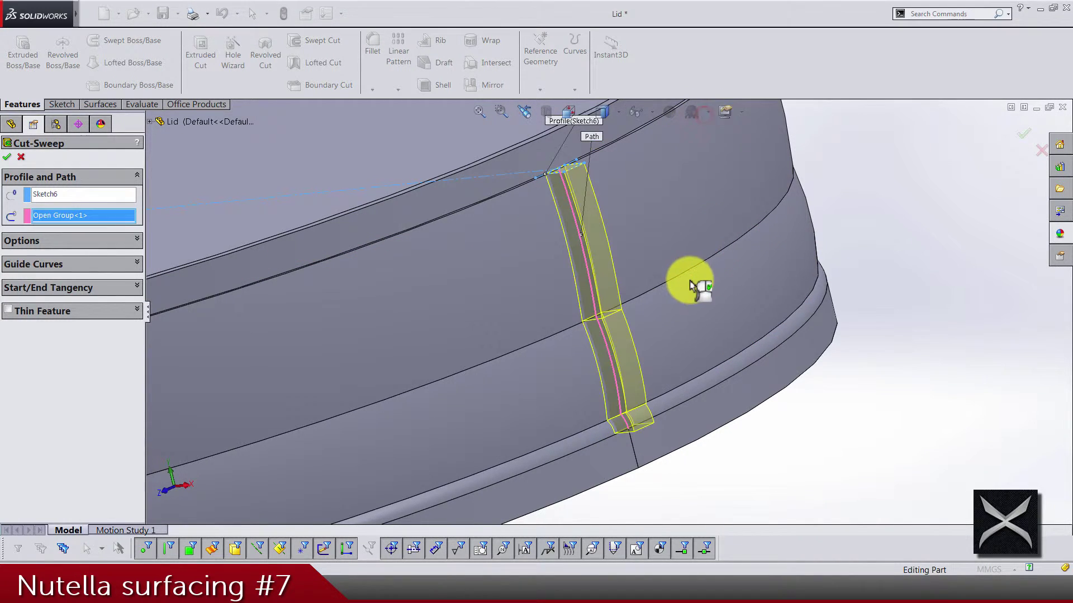
Check the cut preview and accept Cut-Sweep1.
middle_drag(686, 291, 594, 323)
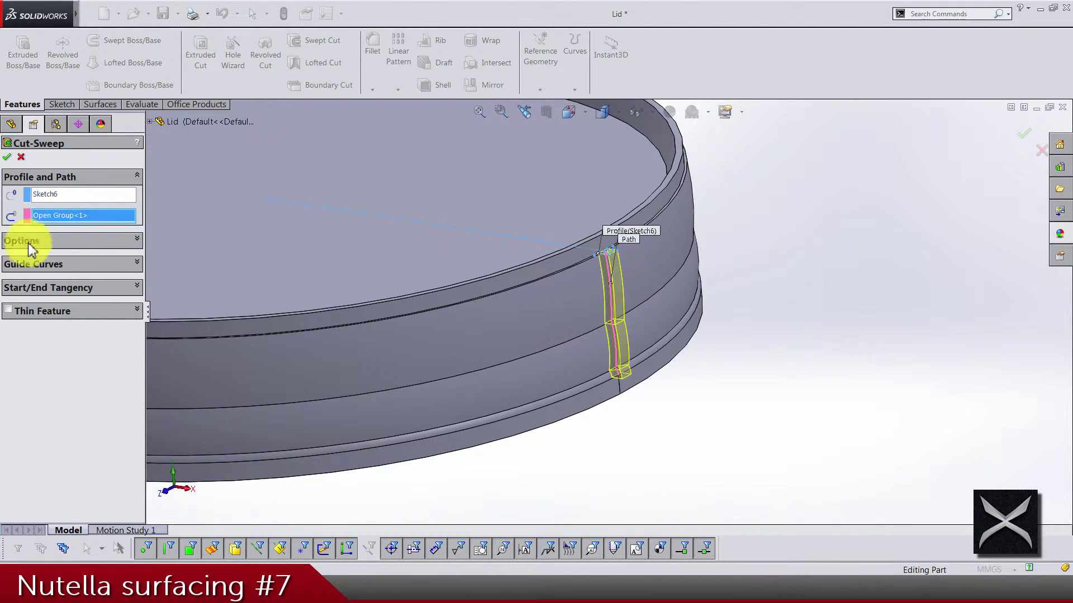
click(7, 158)
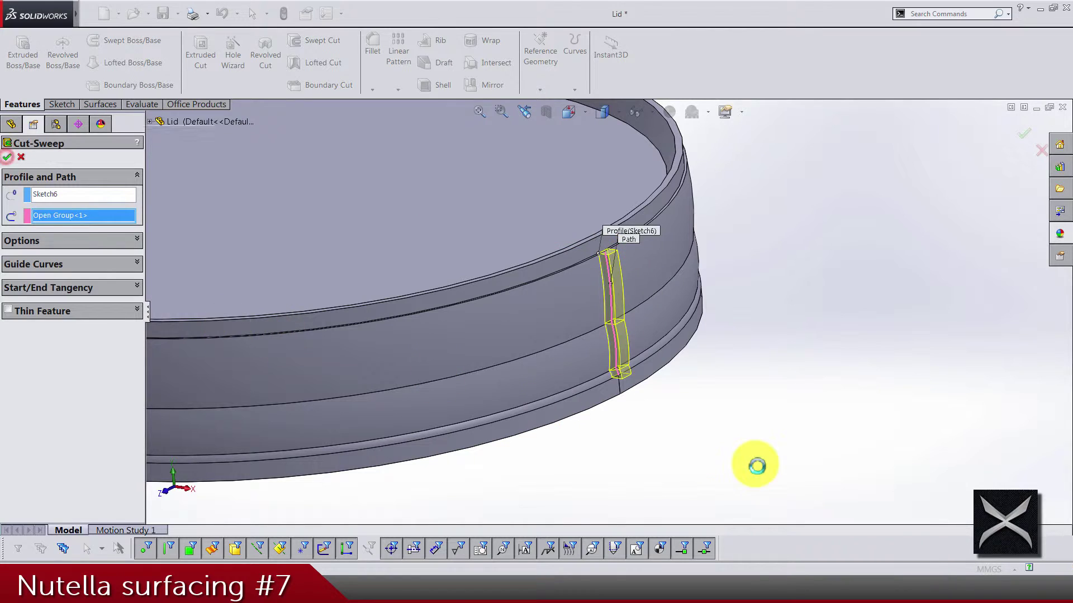
scroll(634, 306, down, 5)
scroll(634, 306, up, 5)
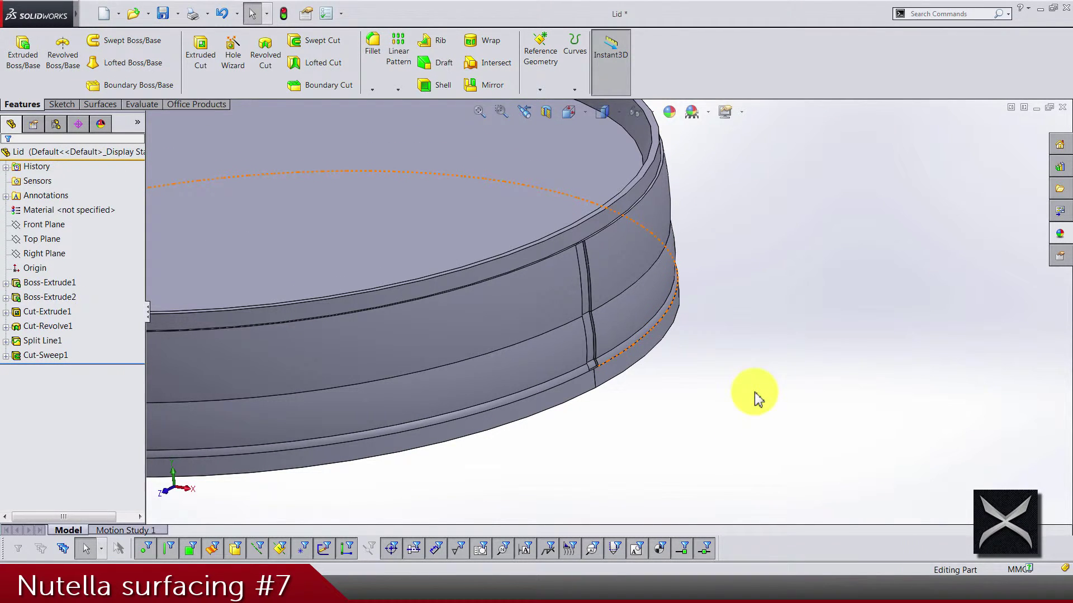
Save the part, suppress Split Line1 and Cut-Sweep1, and reopen Sketch4 for editing.
key(ctrl+s)
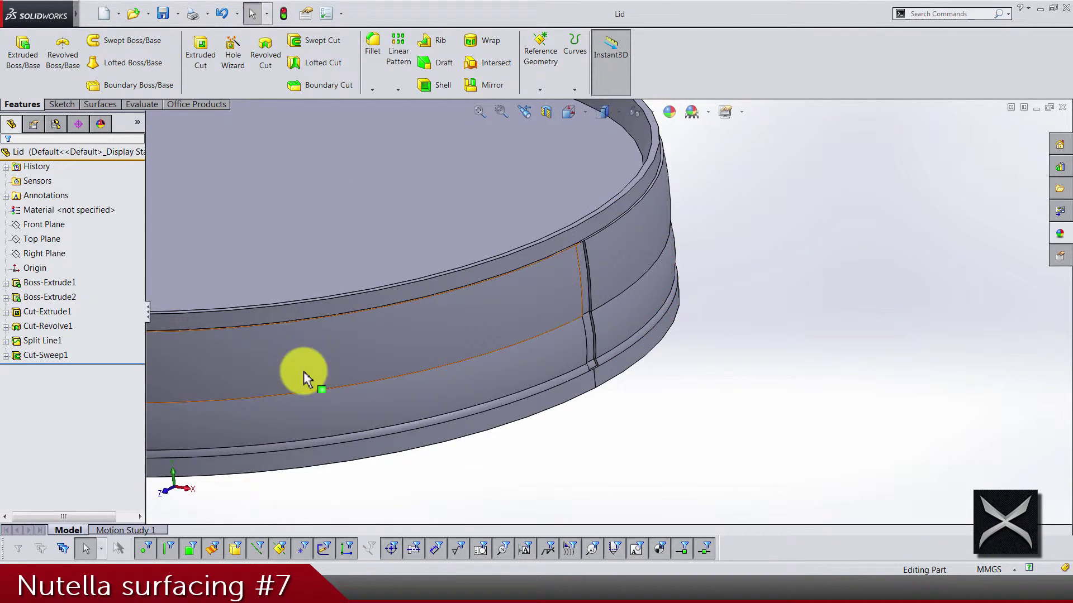
click(31, 355)
right_click(28, 356)
click(37, 163)
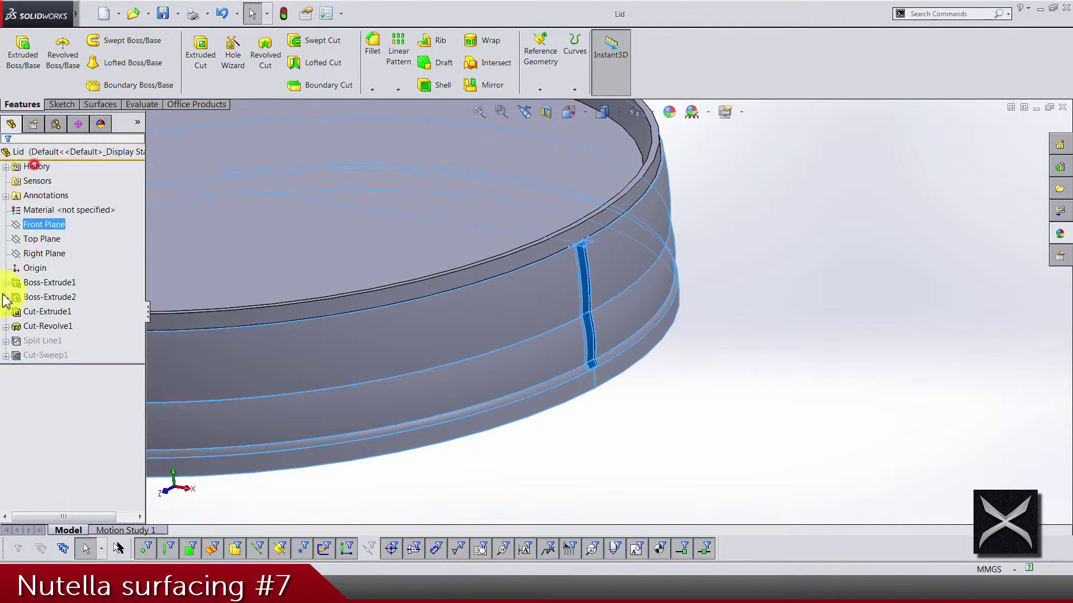
click(6, 328)
right_click(28, 340)
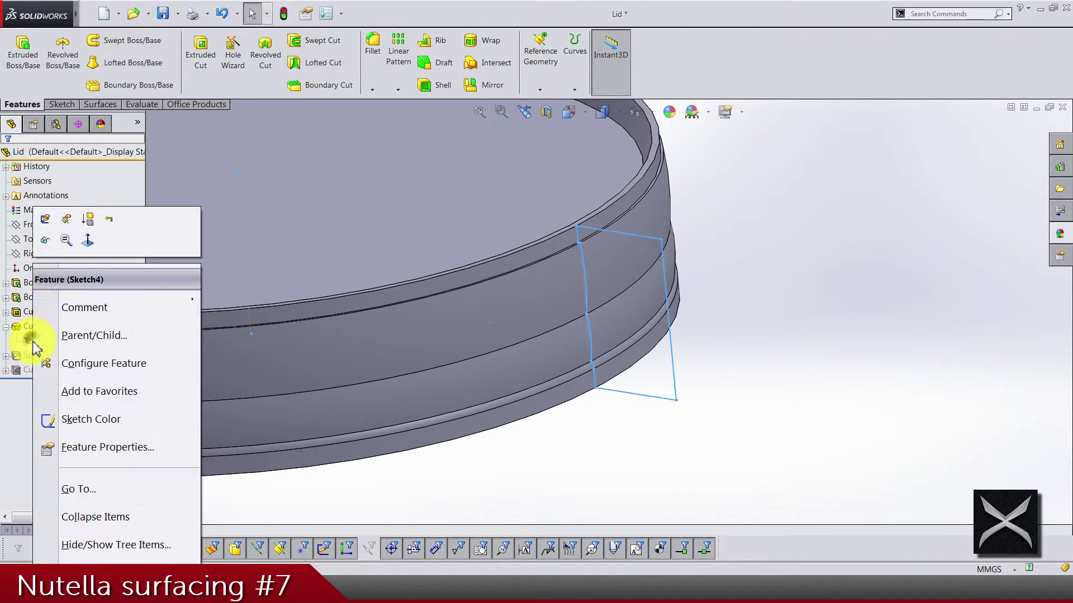
click(52, 217)
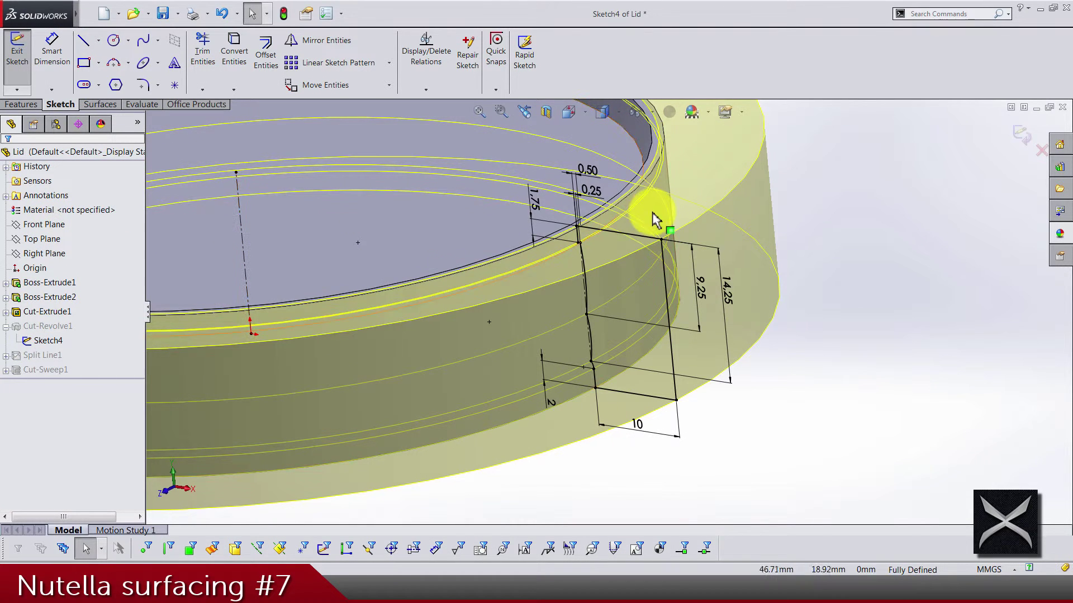
Fillet the groove profile's upper corner at 3 mm and lower corner at 2 mm.
click(143, 86)
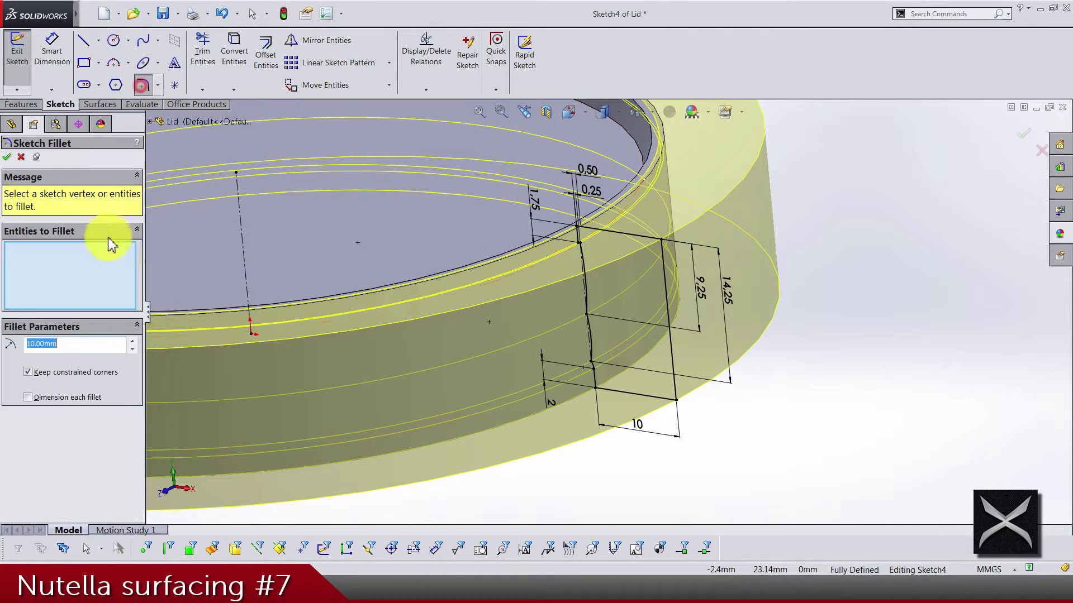
text(3)
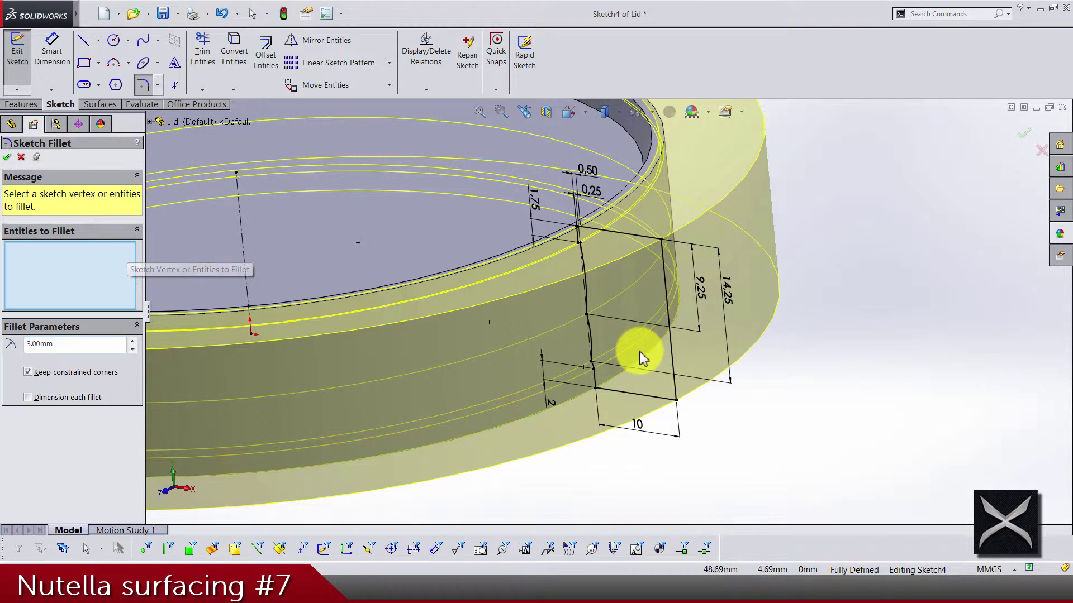
scroll(643, 360, down, 4)
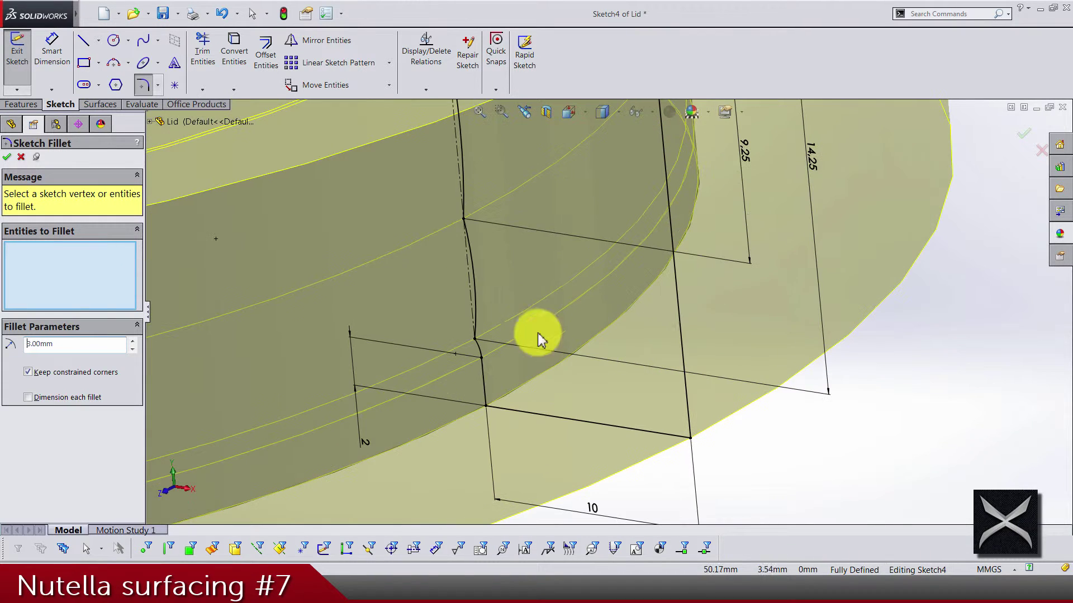
click(463, 219)
key(Return)
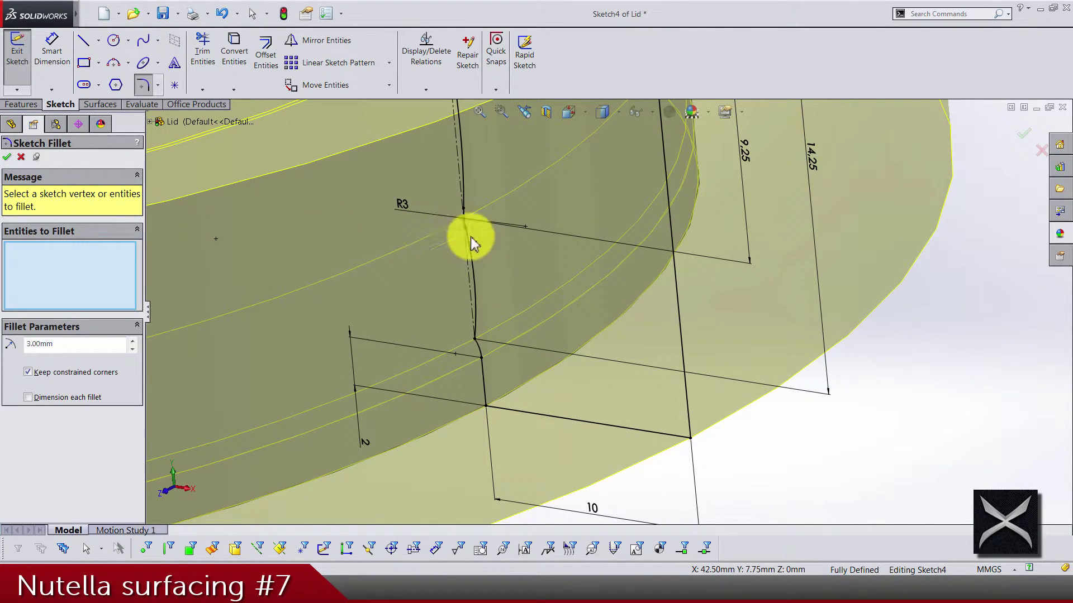
drag(66, 342, 20, 348)
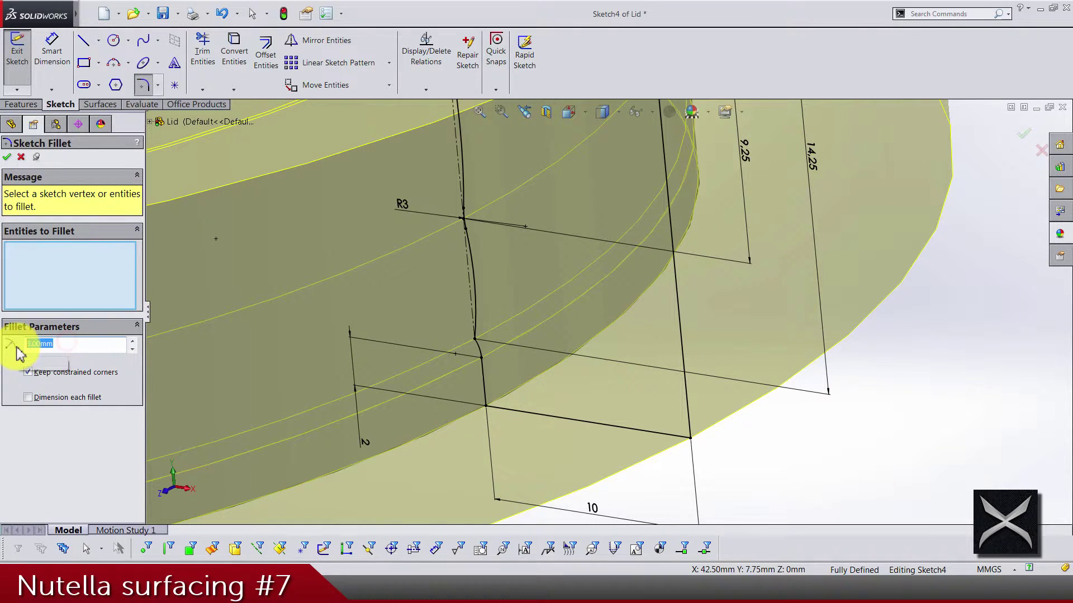
click(473, 340)
key(Return)
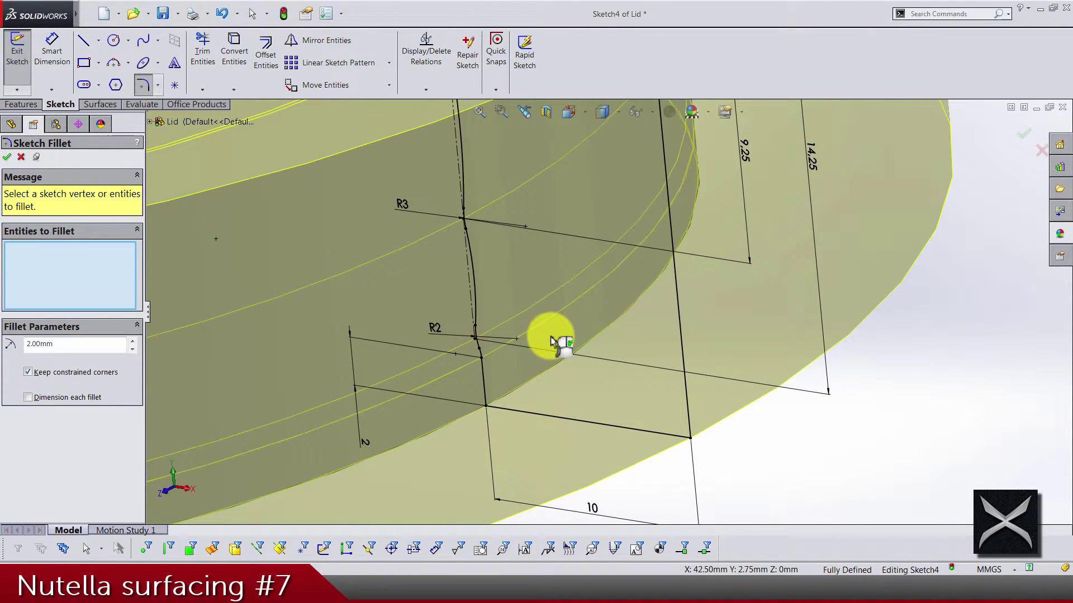
Exit Sketch4 to rebuild Cut-Revolve1 with the rounded groove.
scroll(547, 342, up, 5)
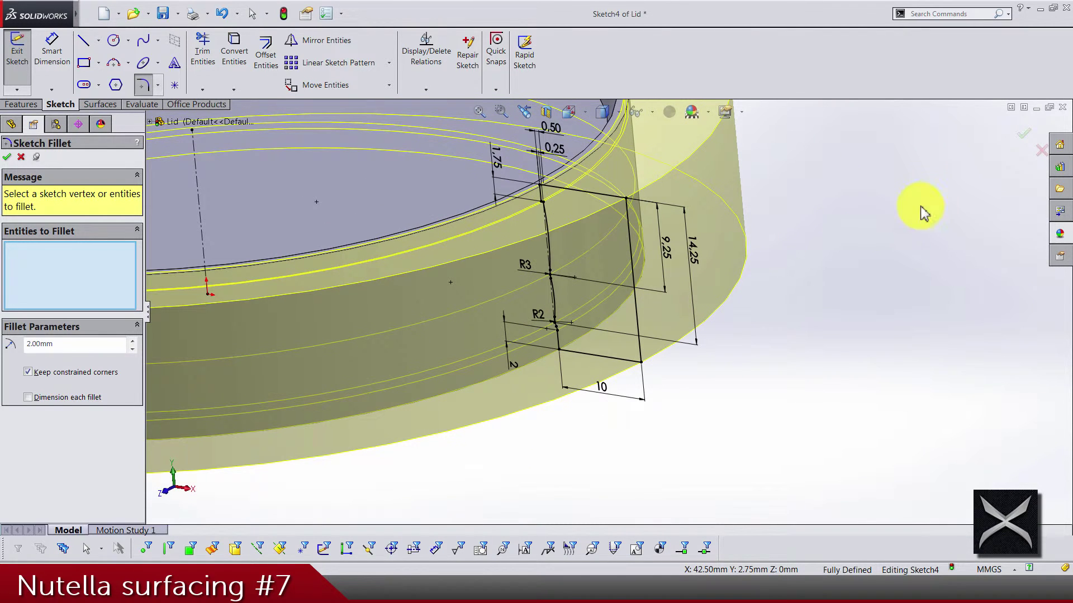
click(1034, 144)
click(1027, 139)
middle_drag(850, 278, 724, 299)
Unsuppress Split Line1 so its split lines return.
click(6, 326)
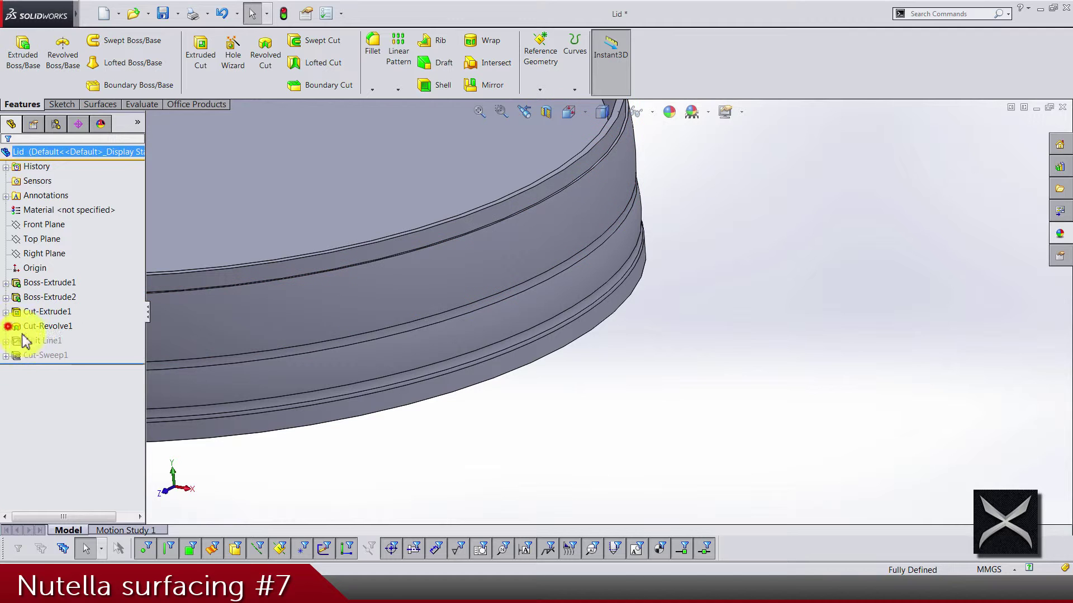
right_click(42, 342)
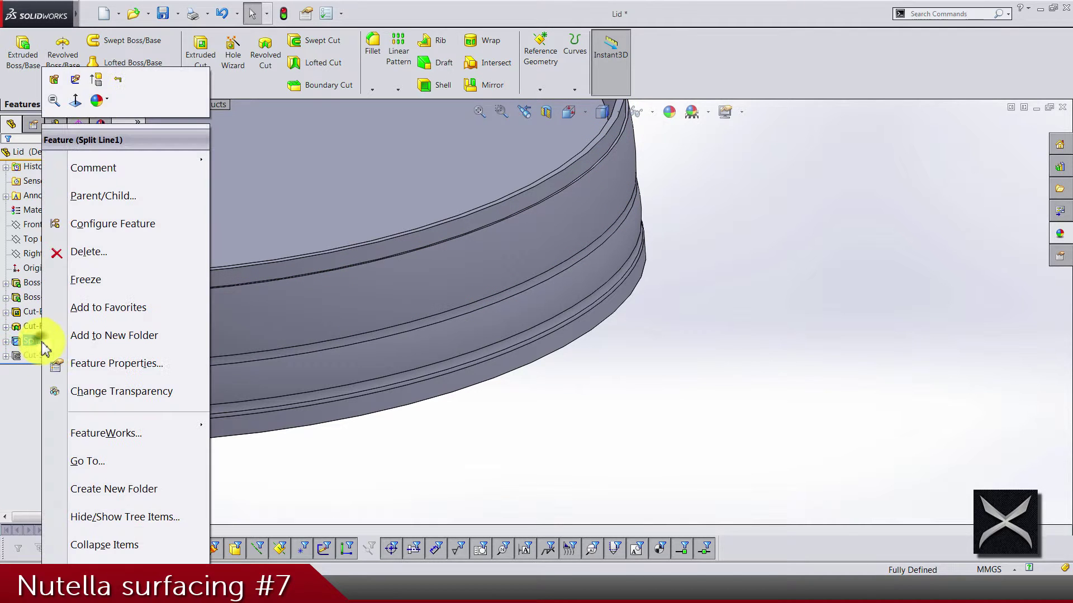
click(100, 78)
scroll(559, 316, down, 5)
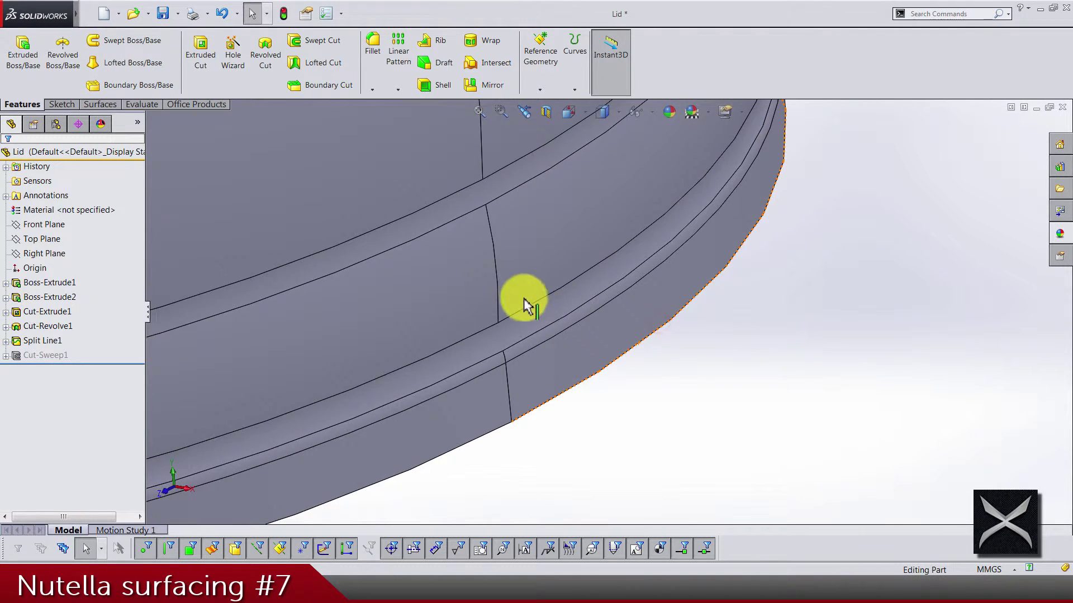
Edit Split Line1 to add two more rim faces, remove Face<1>, and confirm.
click(53, 342)
right_click(54, 342)
click(59, 79)
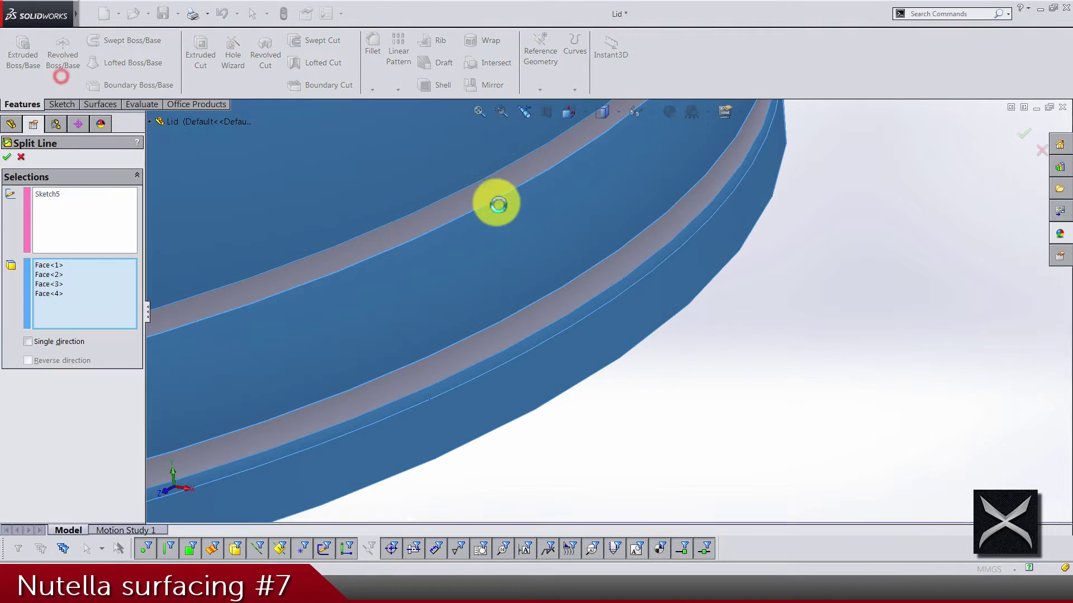
click(498, 189)
click(517, 338)
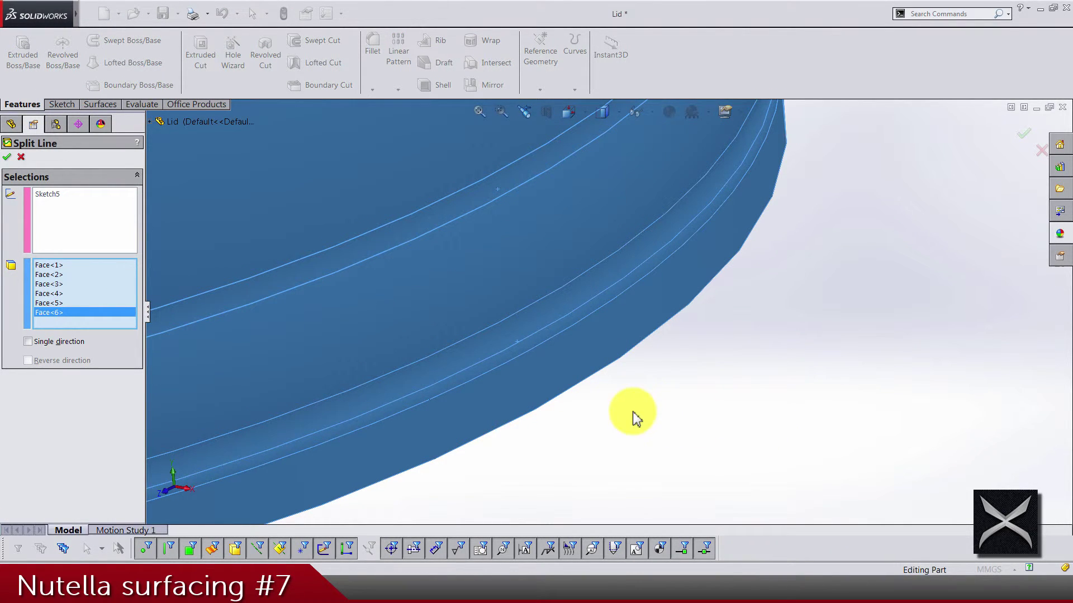
click(555, 363)
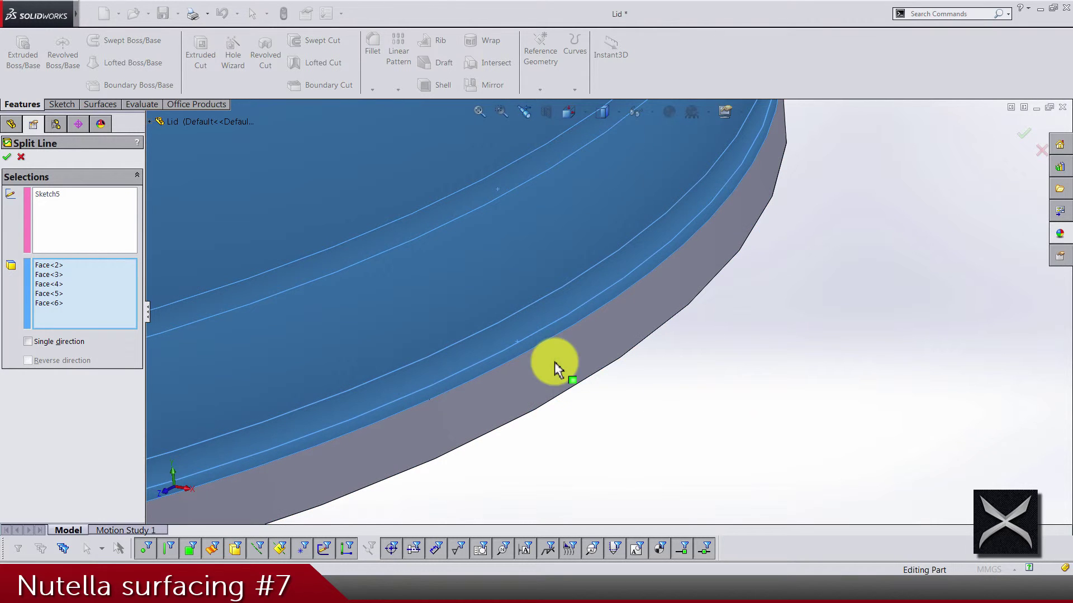
right_click(726, 424)
Unsuppress Cut-Sweep1 and open it for editing.
click(35, 357)
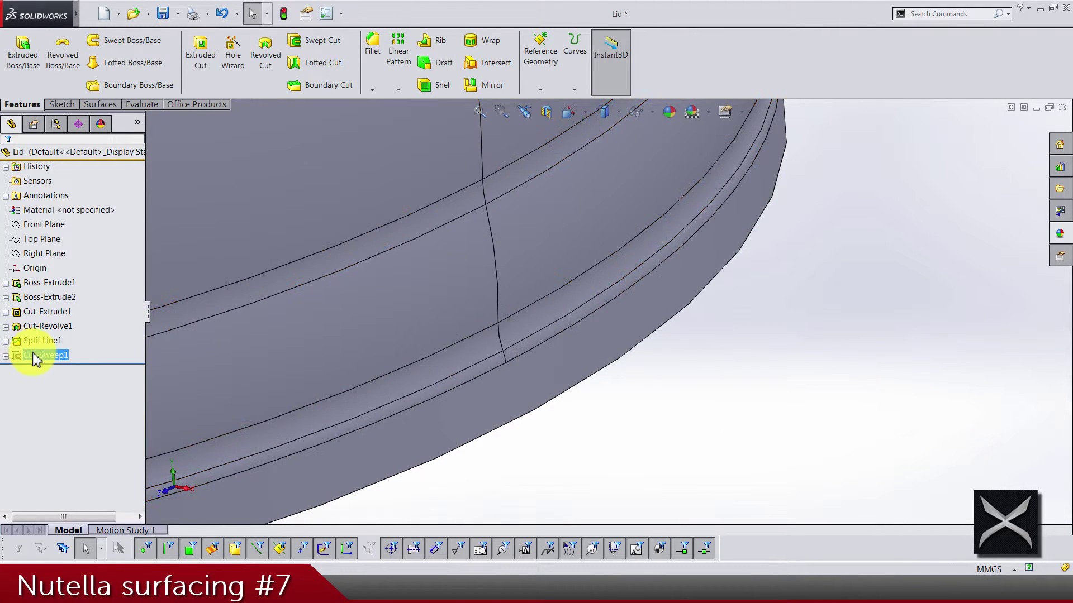
right_click(35, 357)
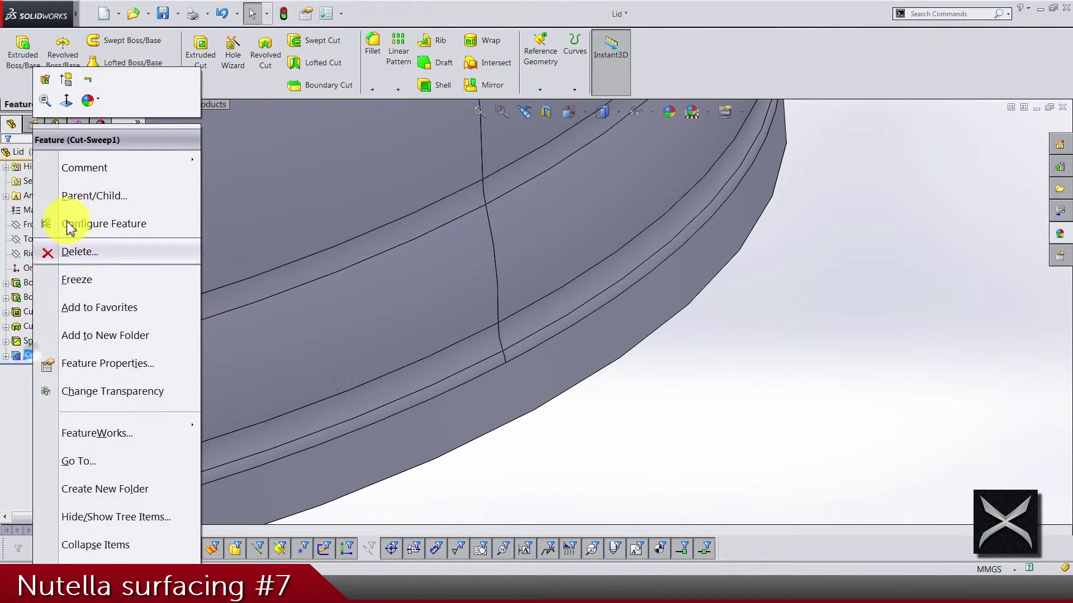
click(70, 76)
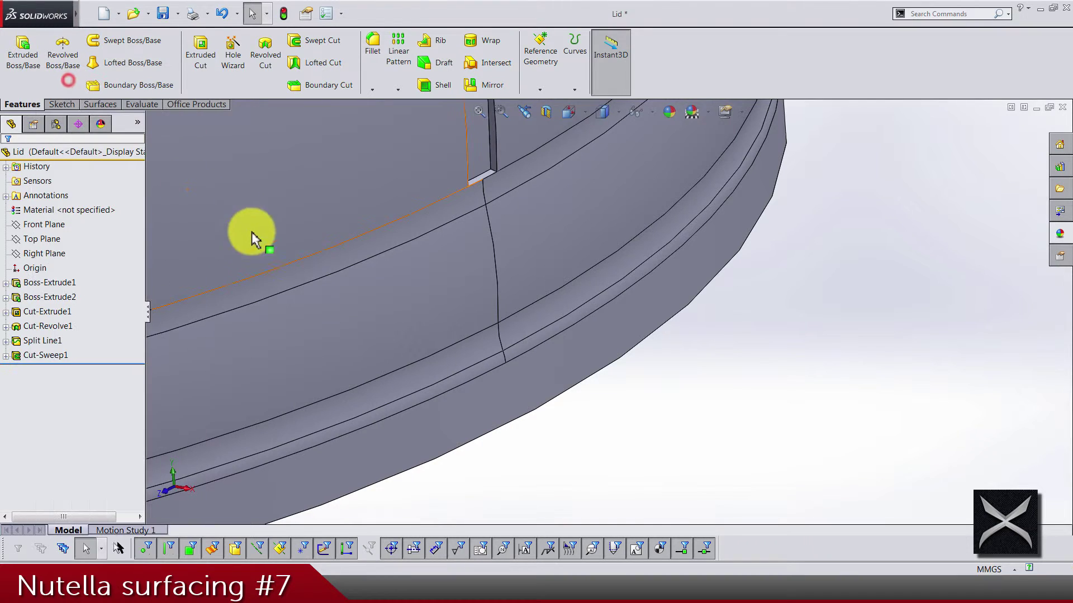
right_click(48, 358)
click(62, 79)
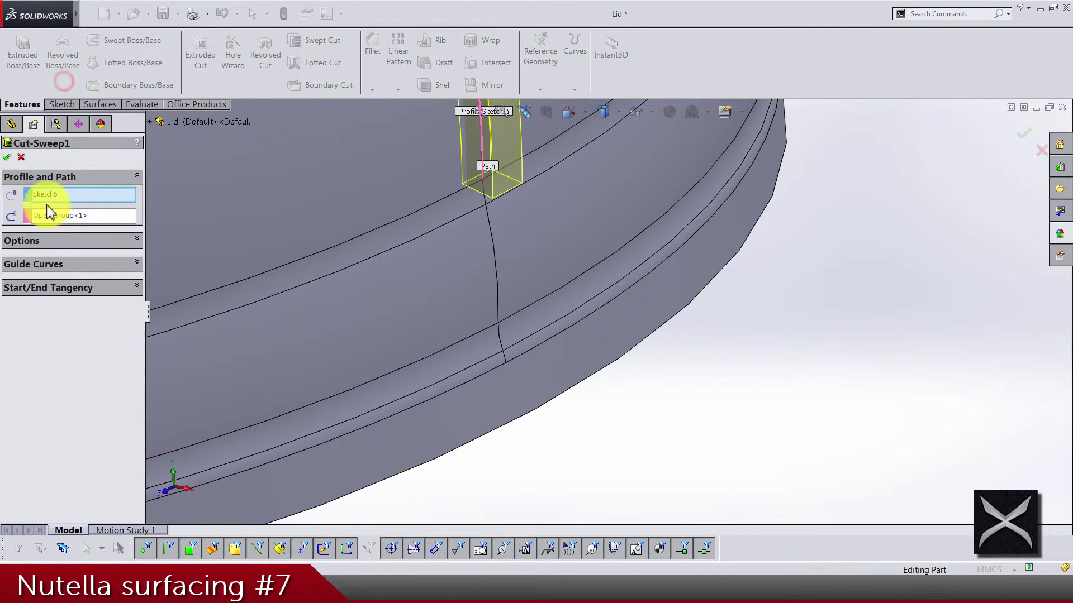
Clear the sweep path and re-pick the new split-line edge chain via SelectionManager.
right_click(50, 217)
click(61, 224)
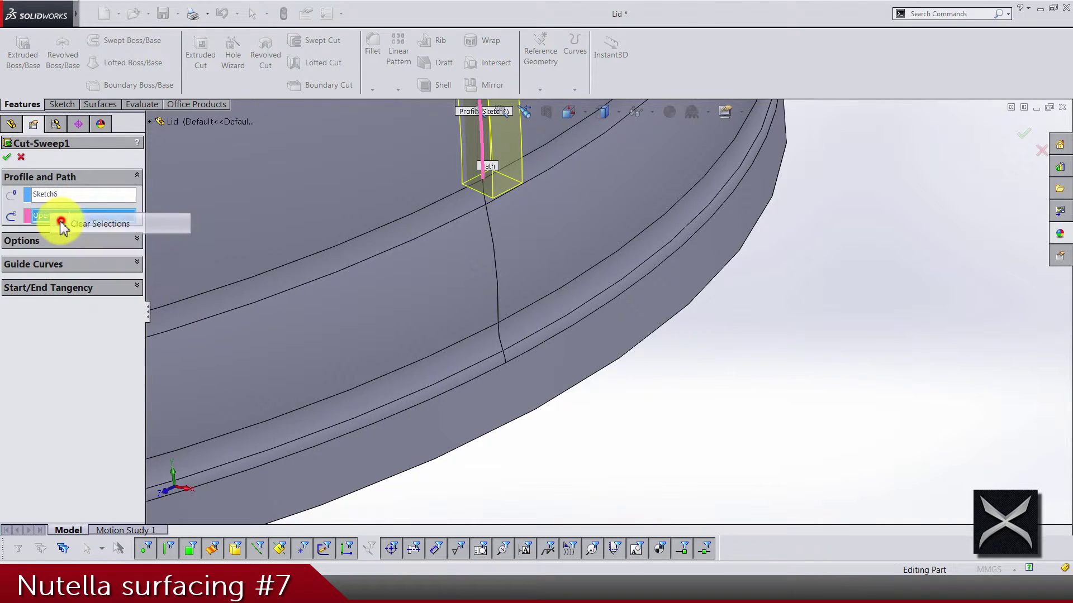
right_click(55, 215)
click(99, 248)
scroll(514, 308, up, 3)
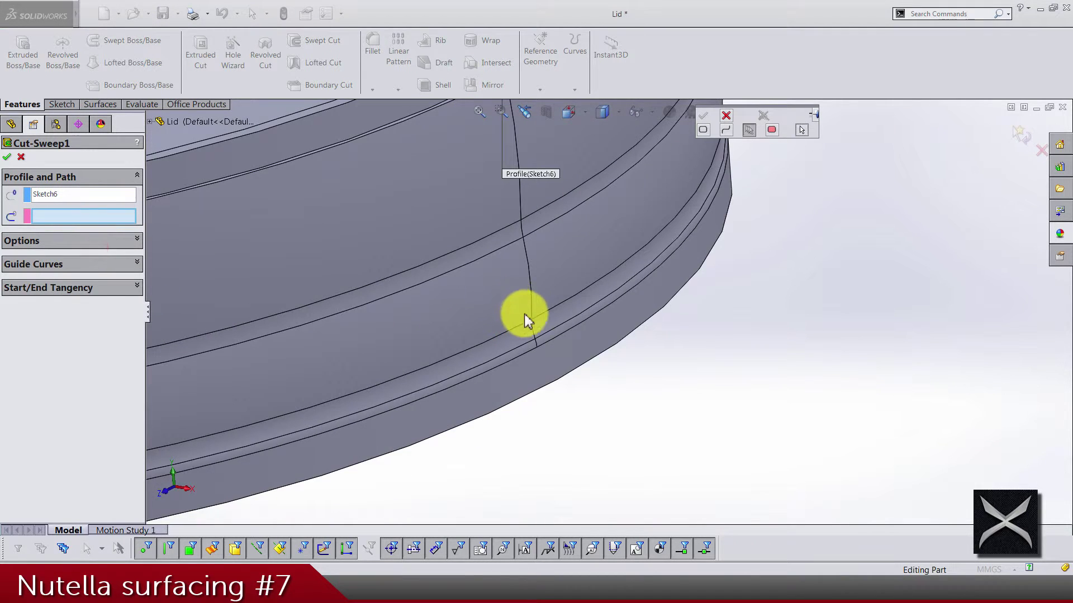
scroll(539, 342, down, 5)
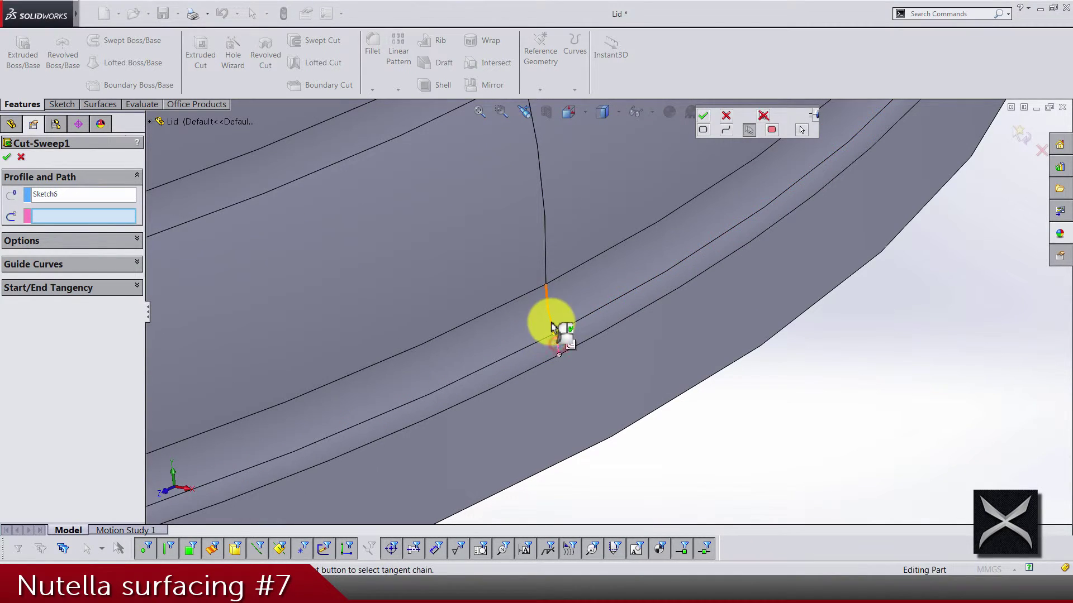
scroll(659, 311, up, 2)
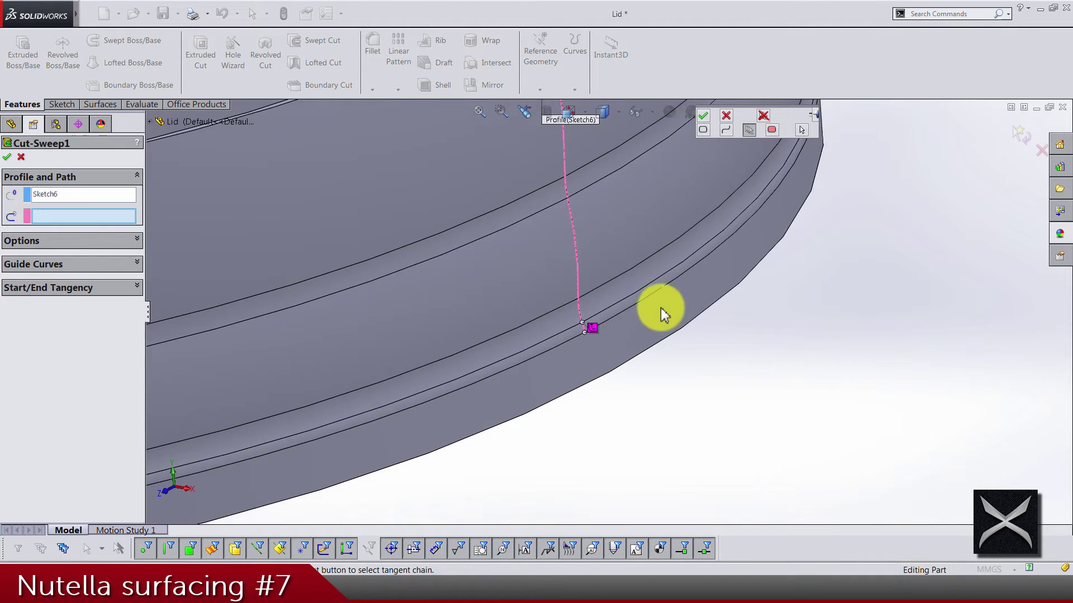
middle_drag(659, 312, 666, 196)
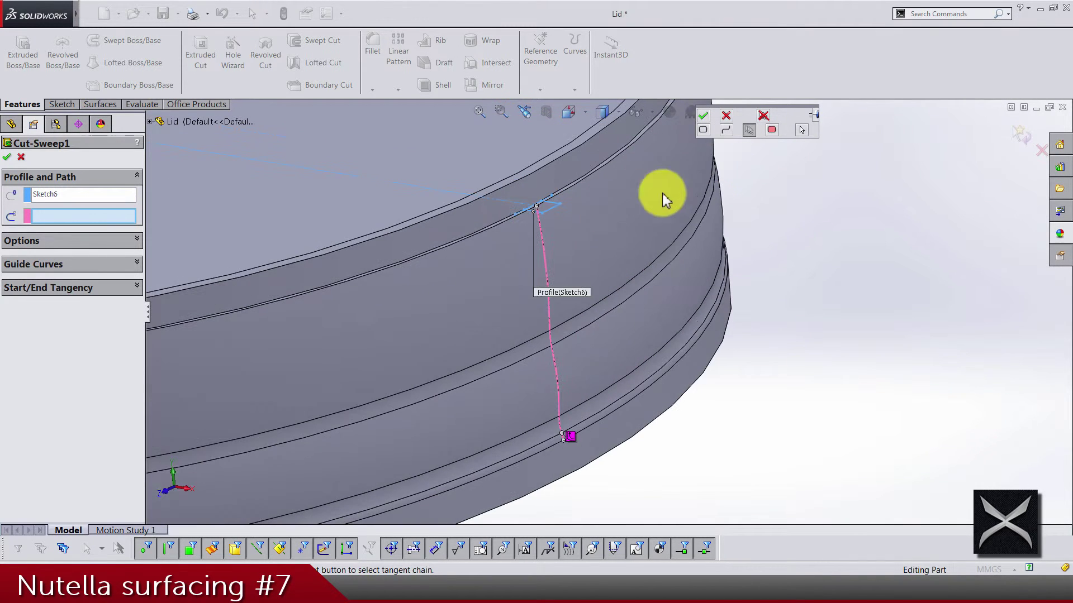
click(703, 115)
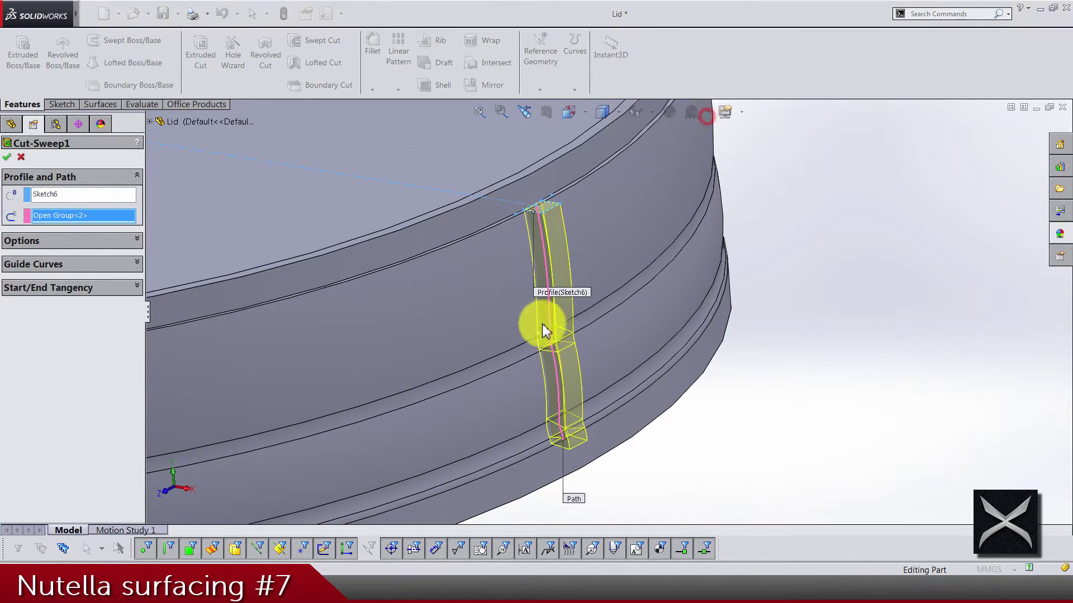
click(9, 159)
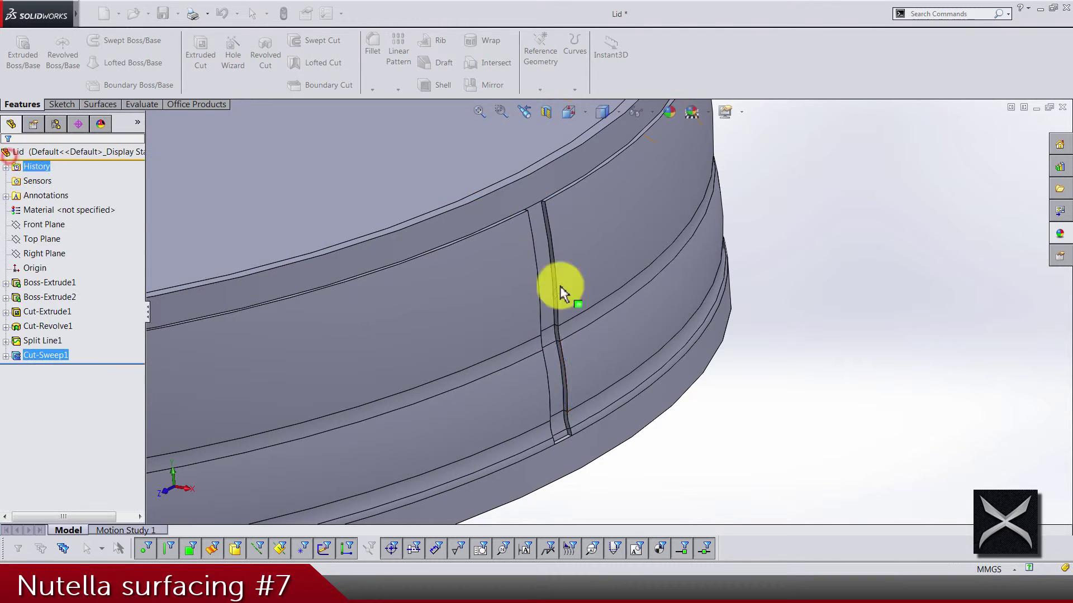
Save the lid part.
click(769, 348)
key(ctrl+s)
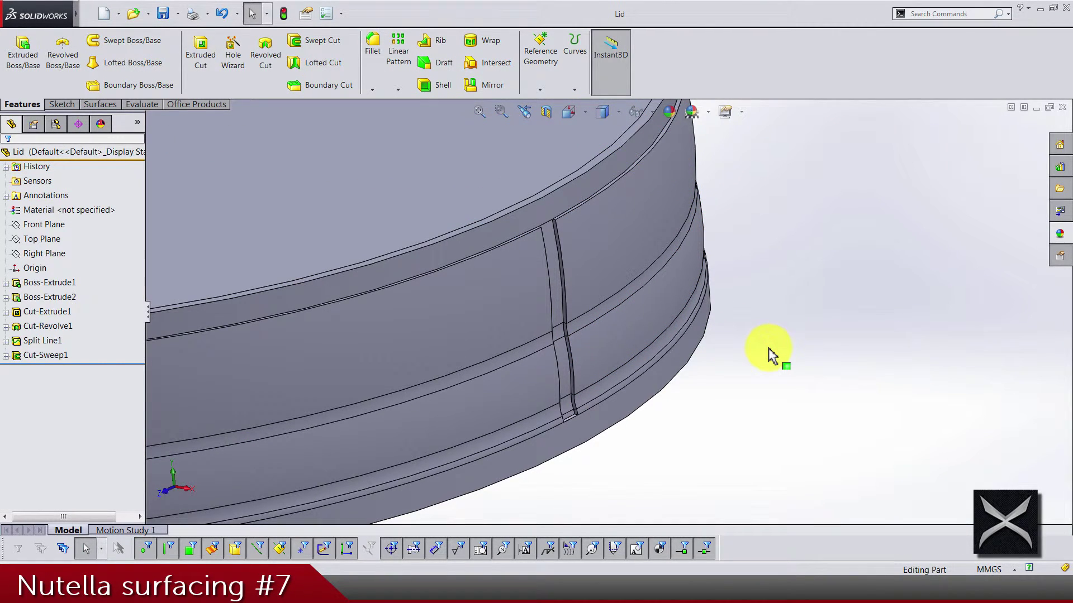
middle_drag(772, 356, 735, 371)
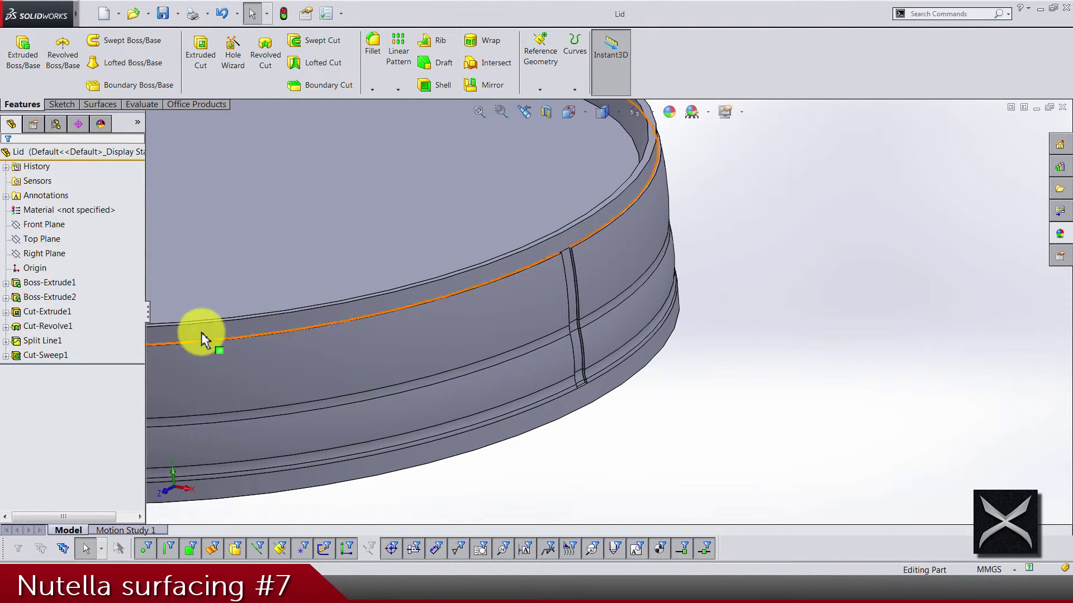
Circular-pattern Cut-Sweep1 about the rim edge: 120 equal instances over 360°, geometry pattern on.
click(48, 356)
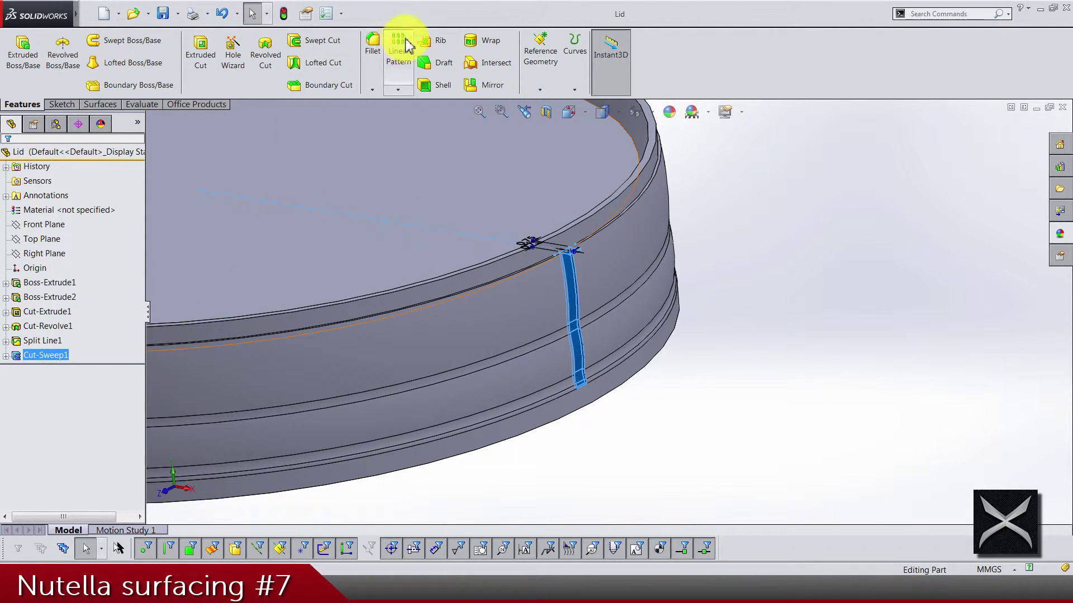
click(398, 89)
click(414, 130)
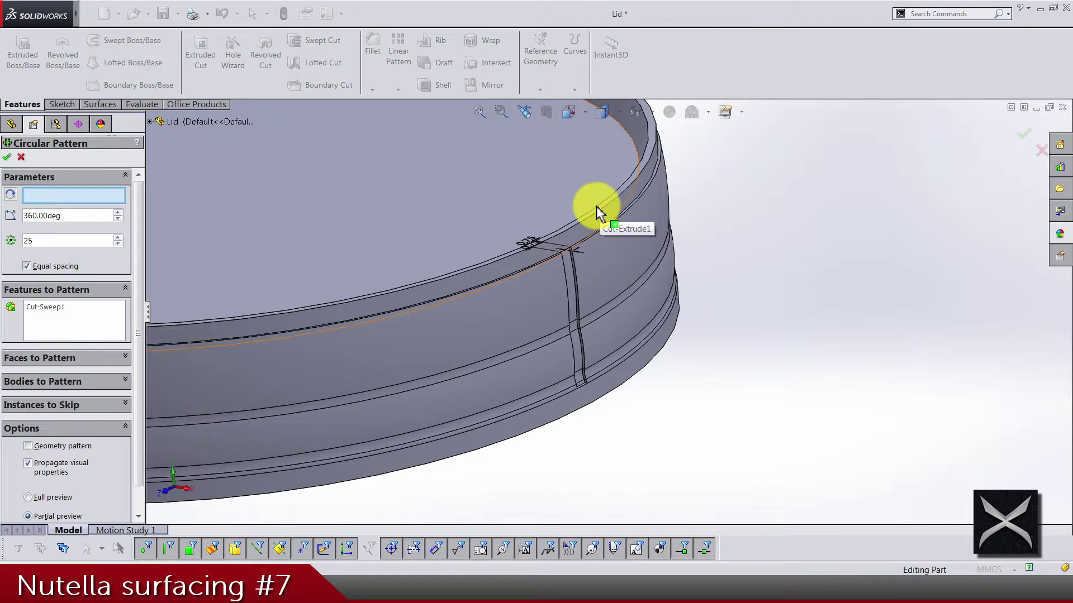
click(636, 146)
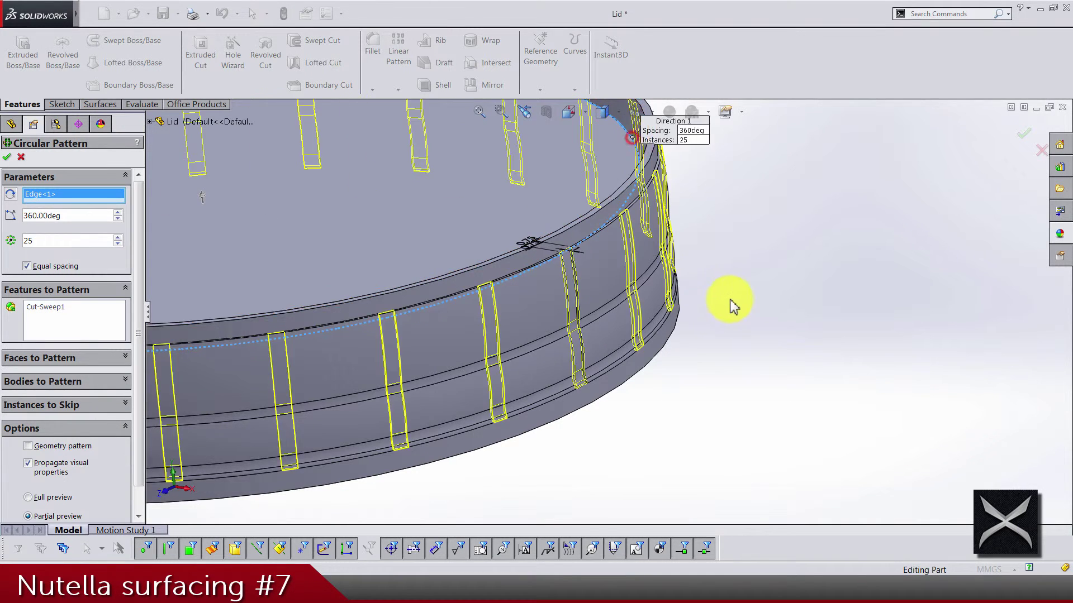
scroll(721, 304, up, 5)
drag(38, 239, 3, 244)
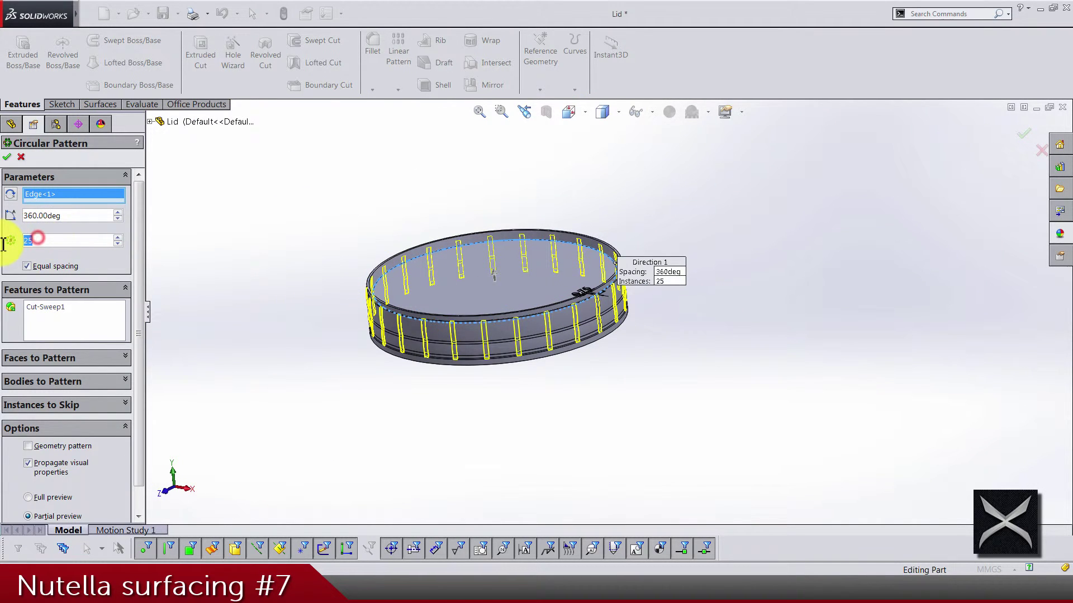
key(Return)
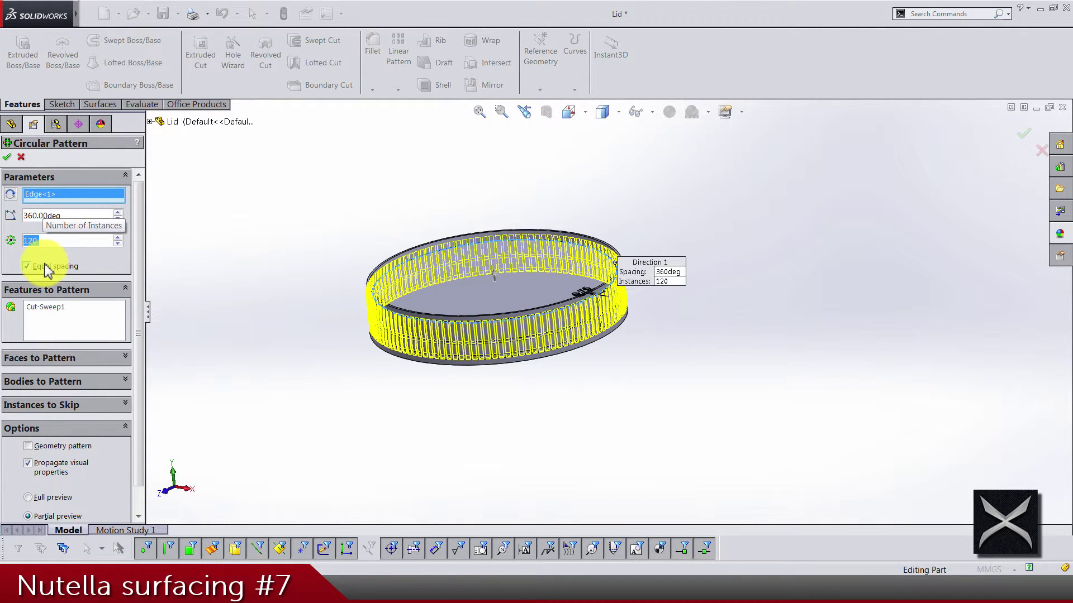
mouse_move(144, 258)
mouse_down()
mouse_move(139, 331)
mouse_move(148, 261)
mouse_up()
scroll(430, 284, down, 5)
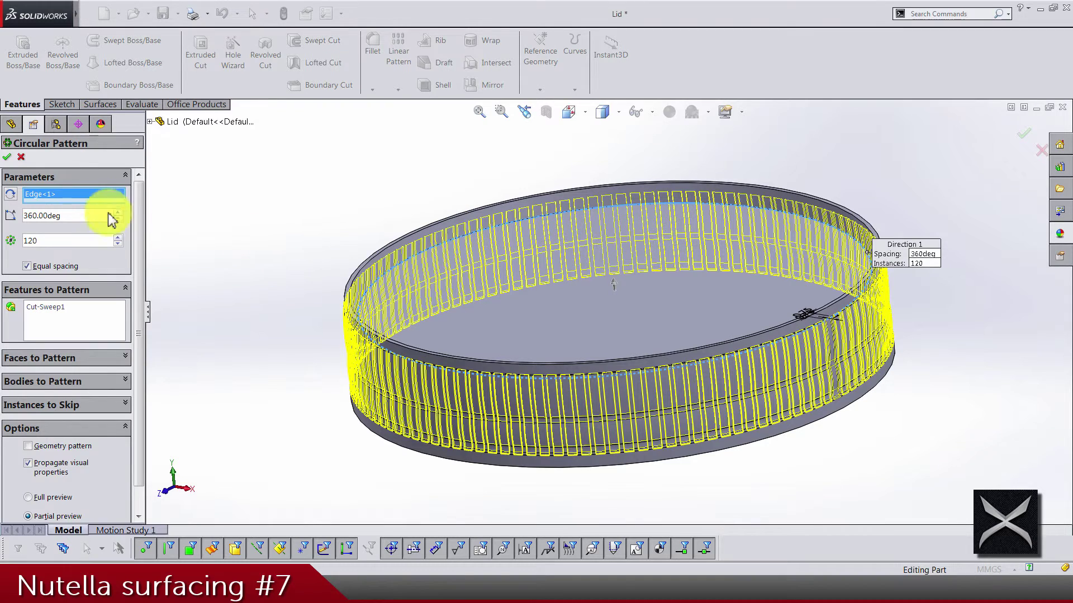
click(8, 156)
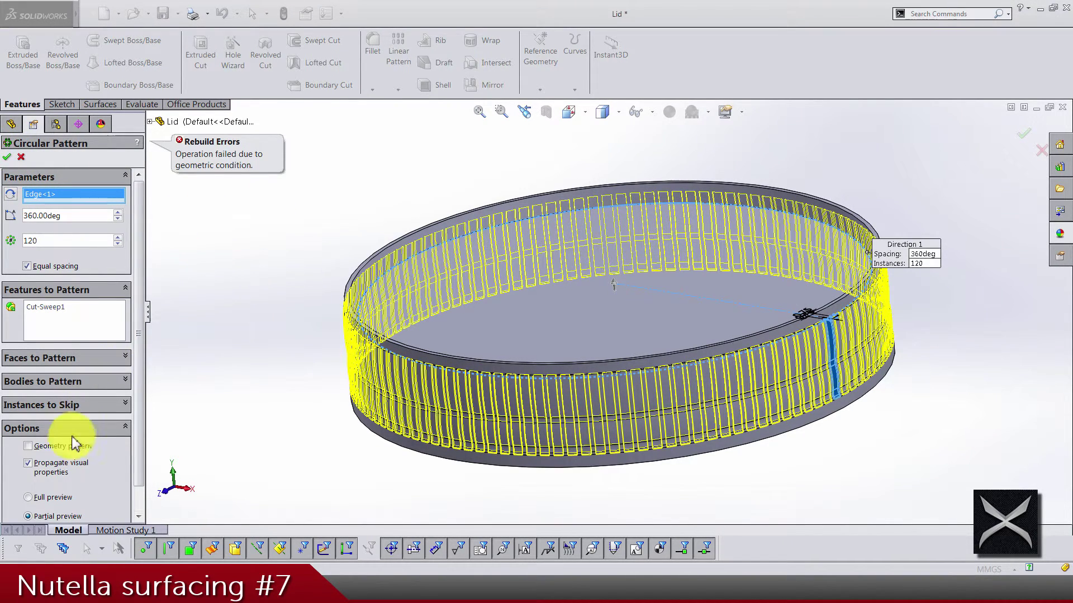
click(53, 447)
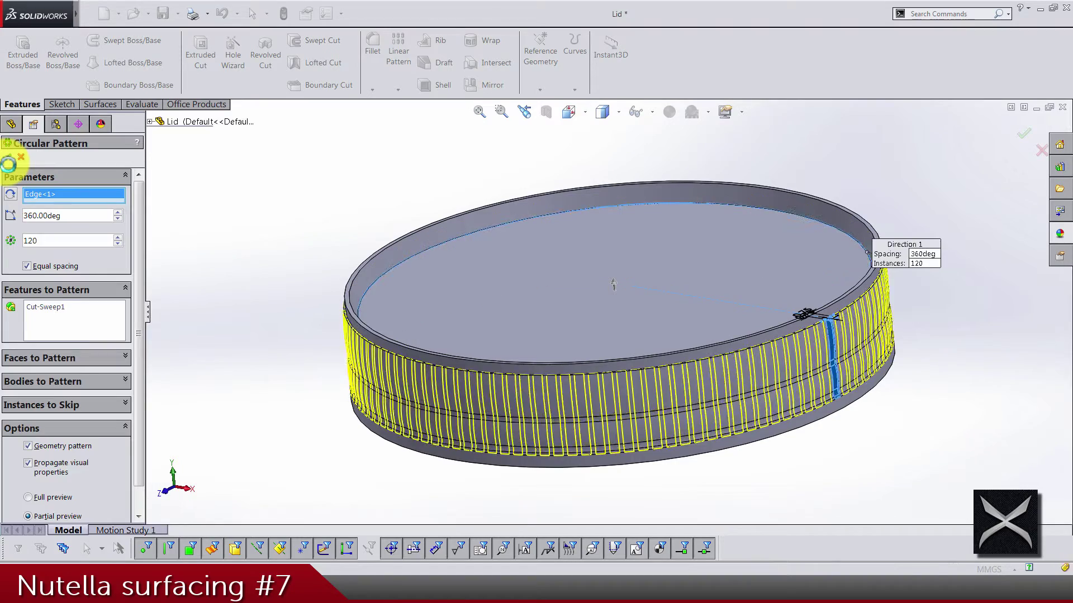
Accept CirPattern2 with its 120 notches and view the lid in isometric orientation.
click(340, 177)
middle_drag(852, 389, 831, 425)
click(591, 112)
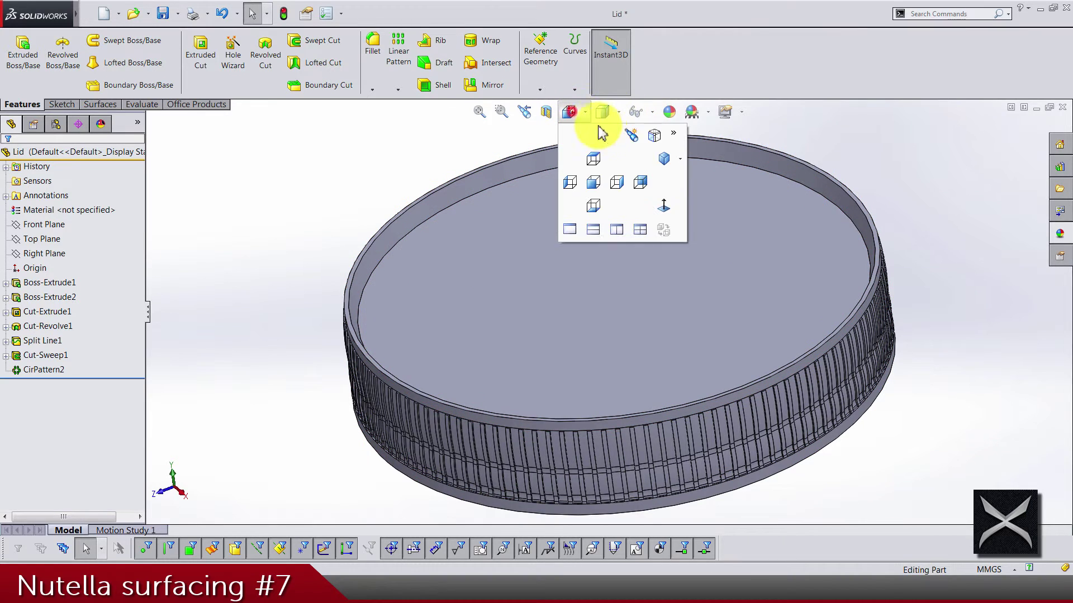
click(648, 156)
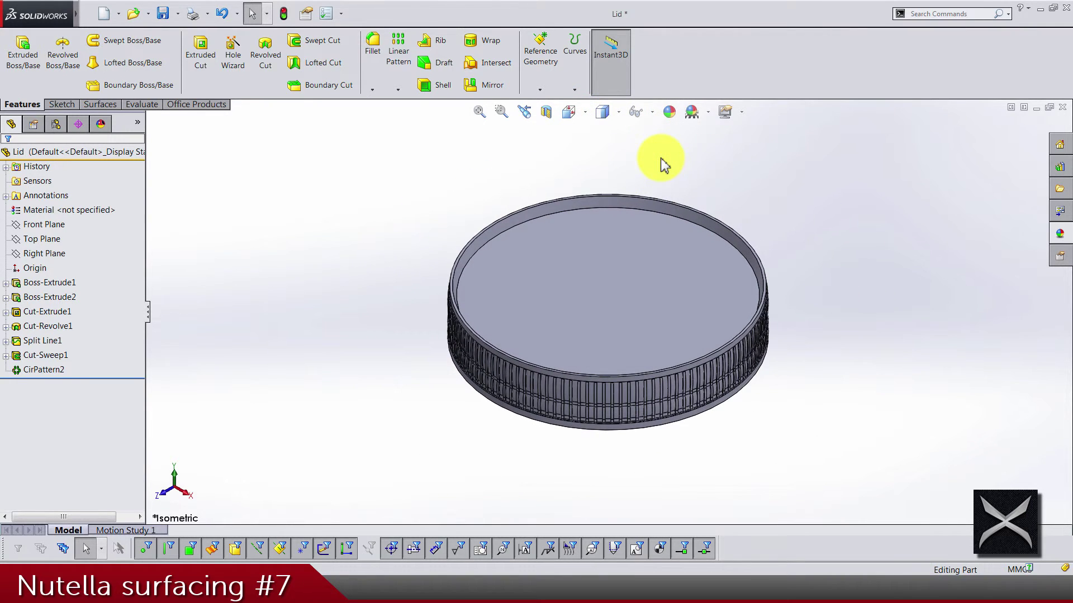